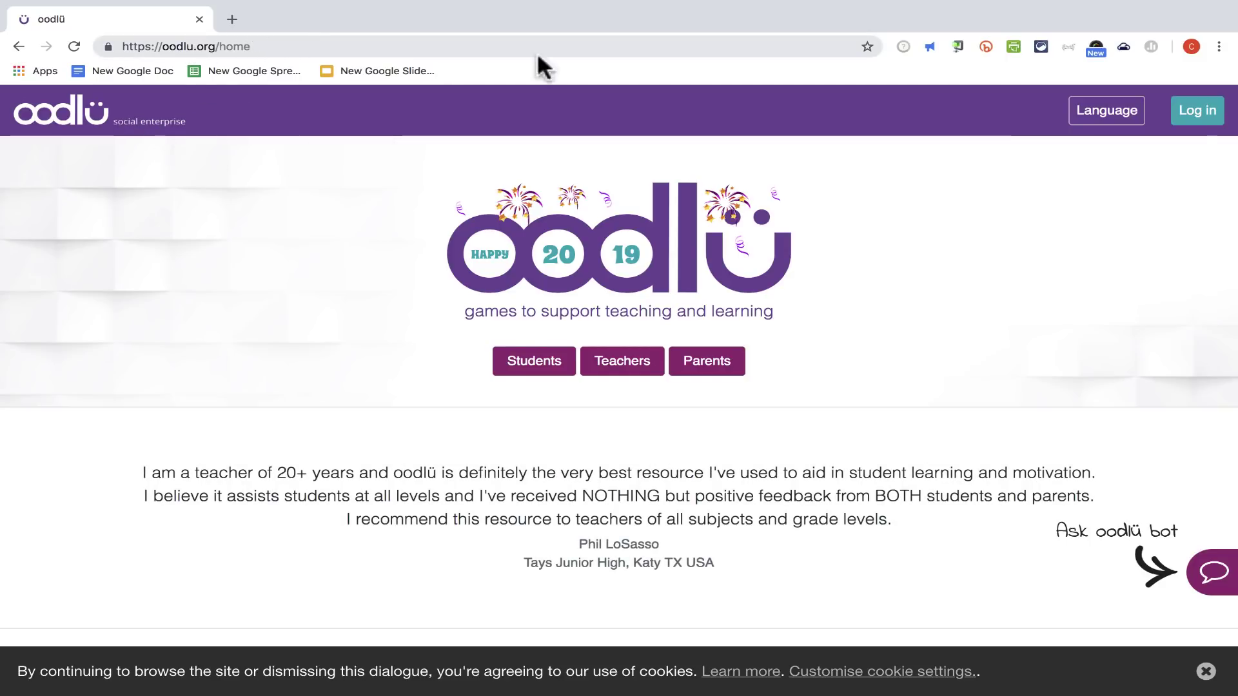
Go to the oodlü login page from the home page header.
click(1195, 120)
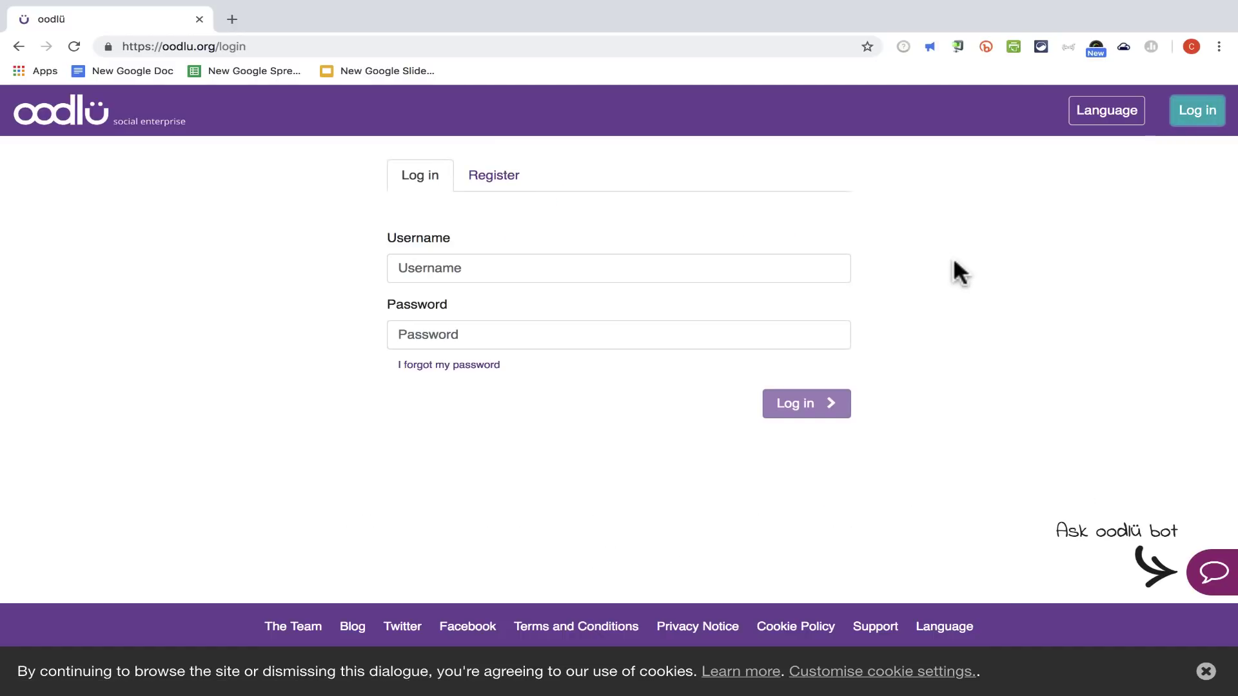
Look over the teacher registration form, then return to the Log in tab.
click(504, 184)
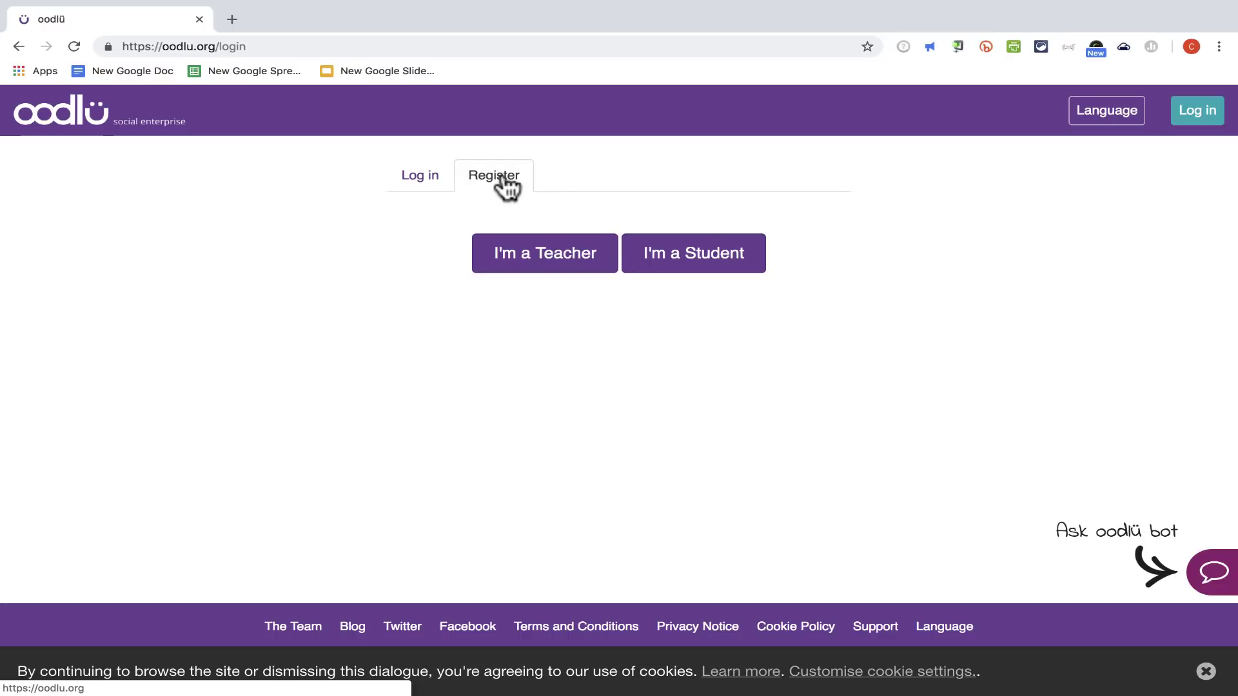
click(574, 266)
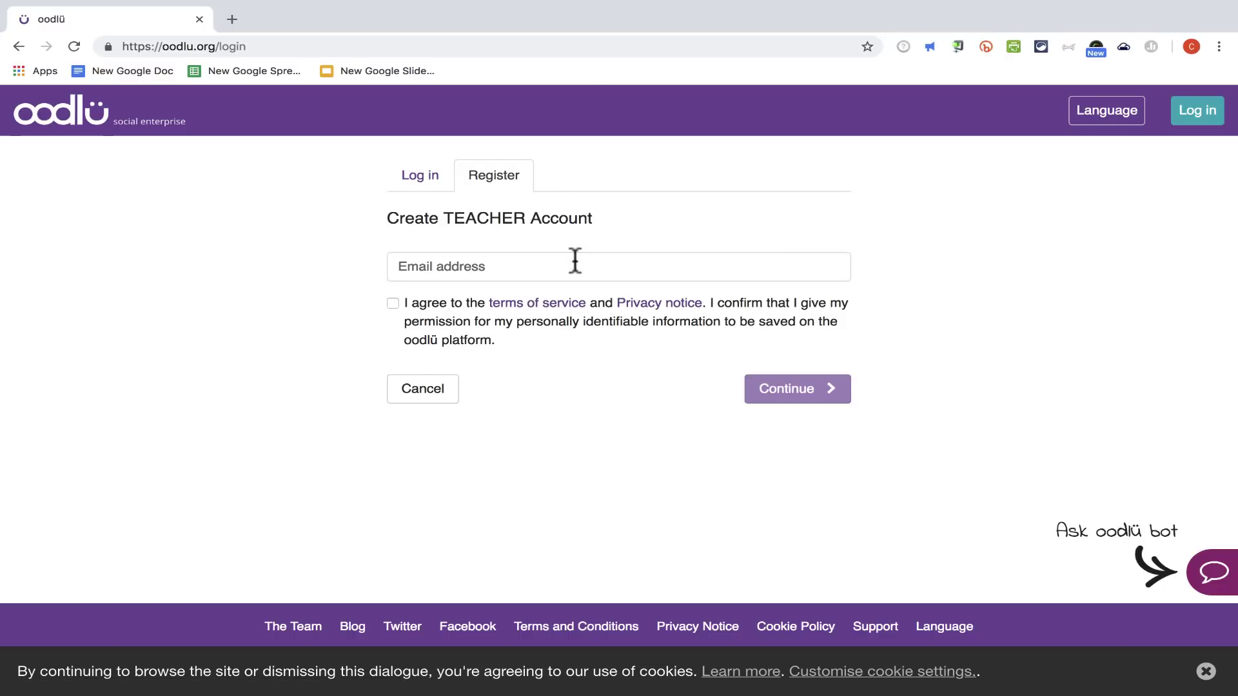
click(484, 261)
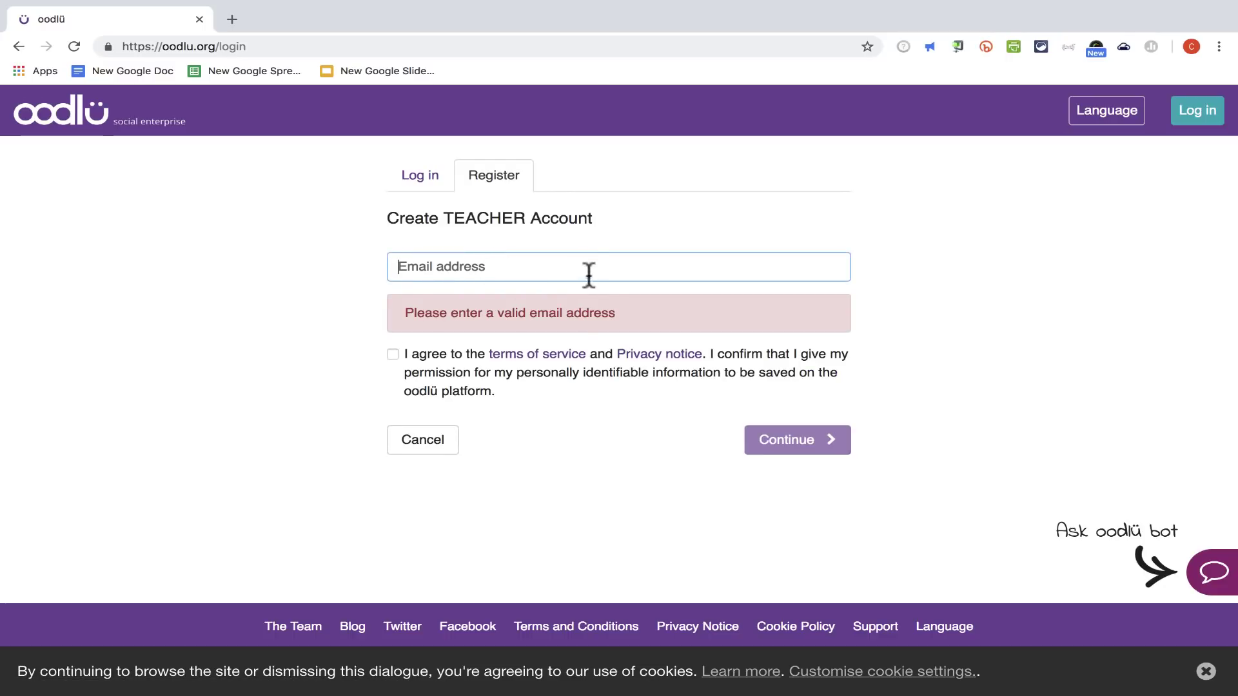
click(420, 184)
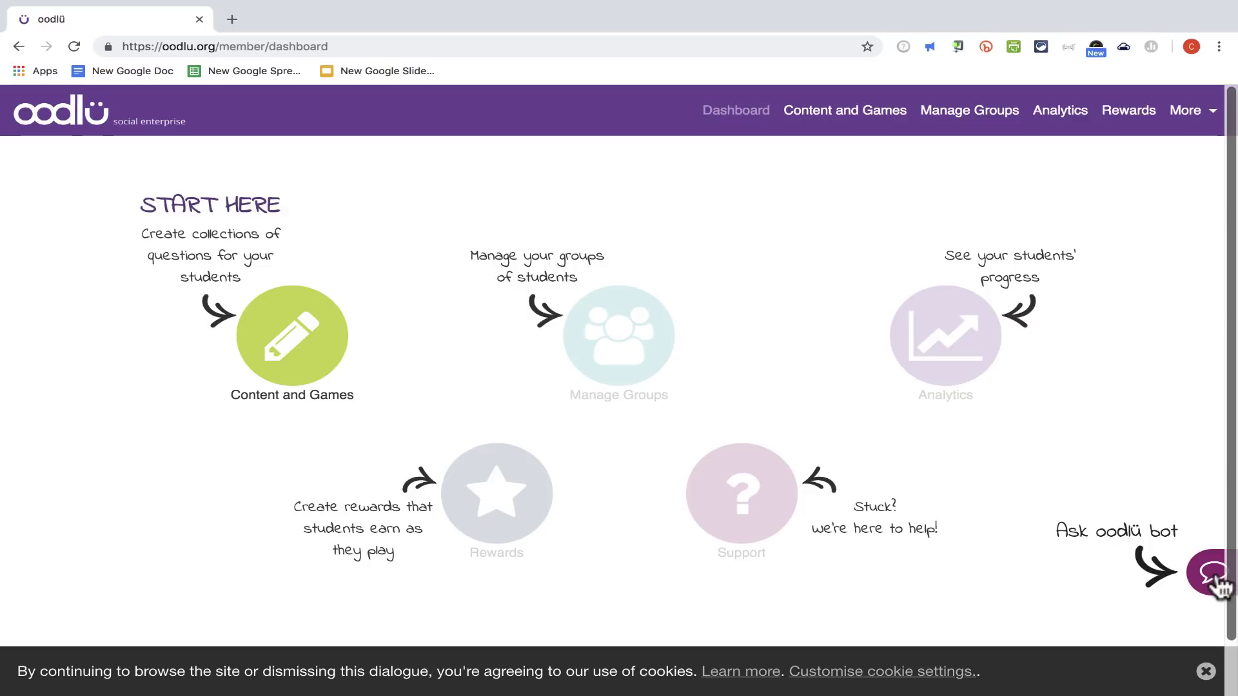
click(1193, 120)
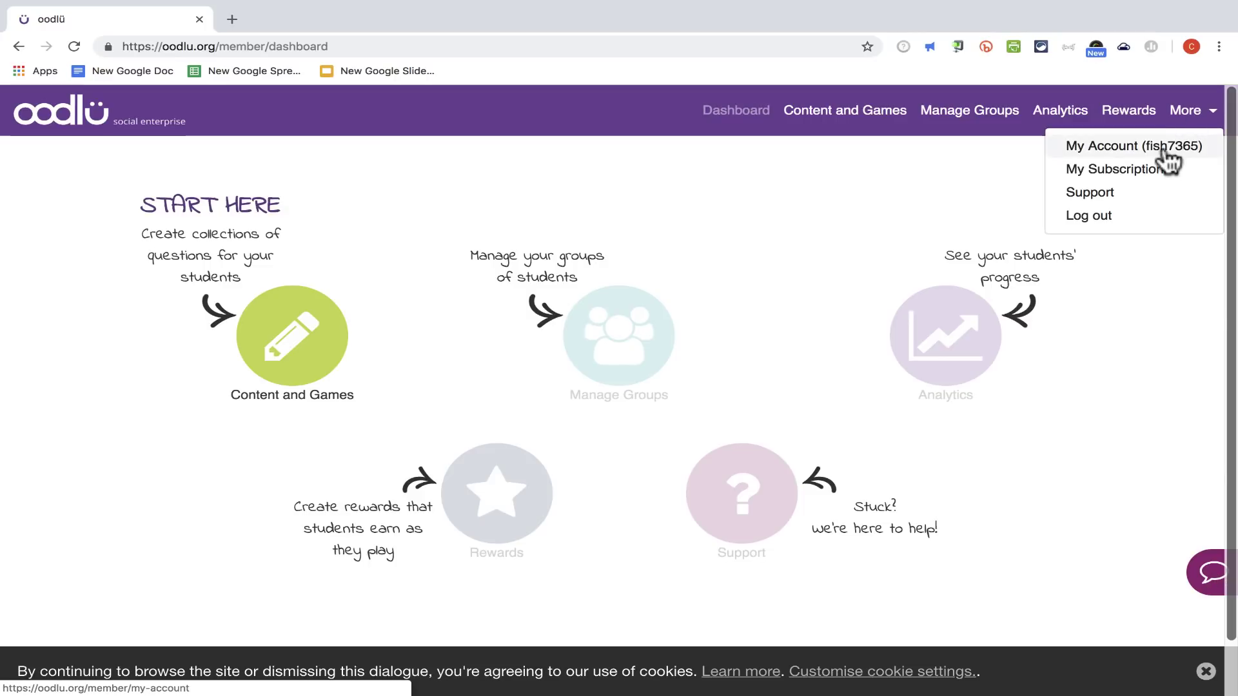
click(1157, 172)
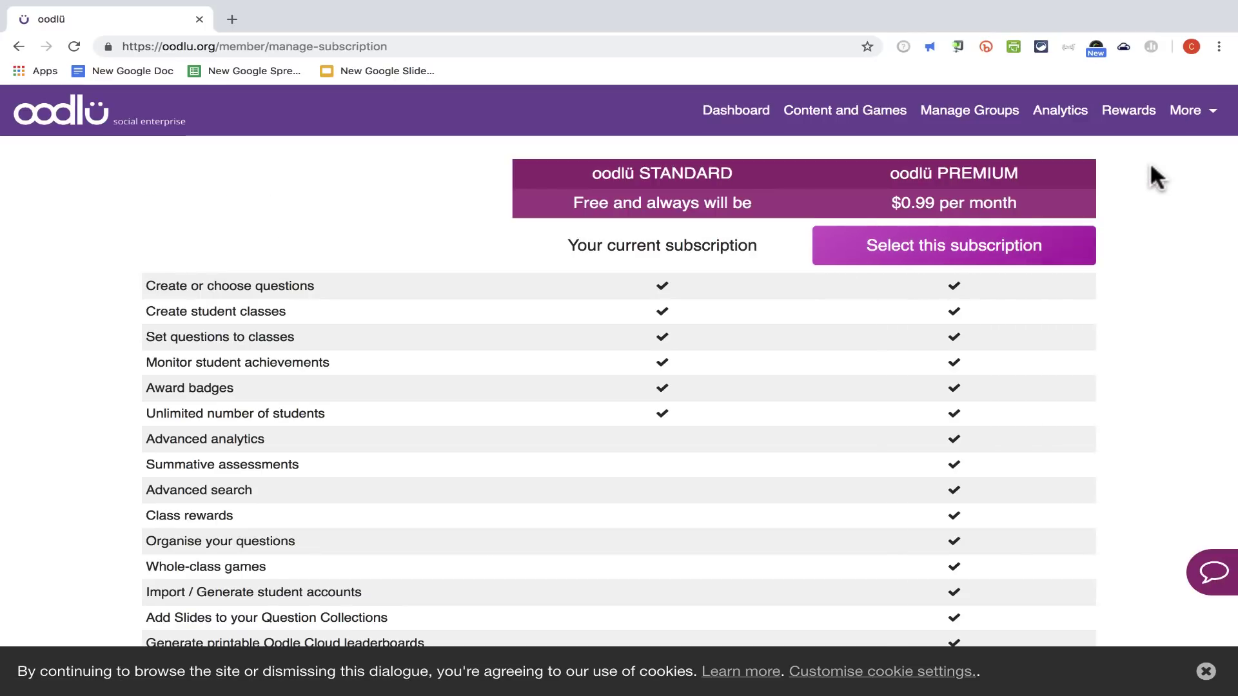
click(1200, 112)
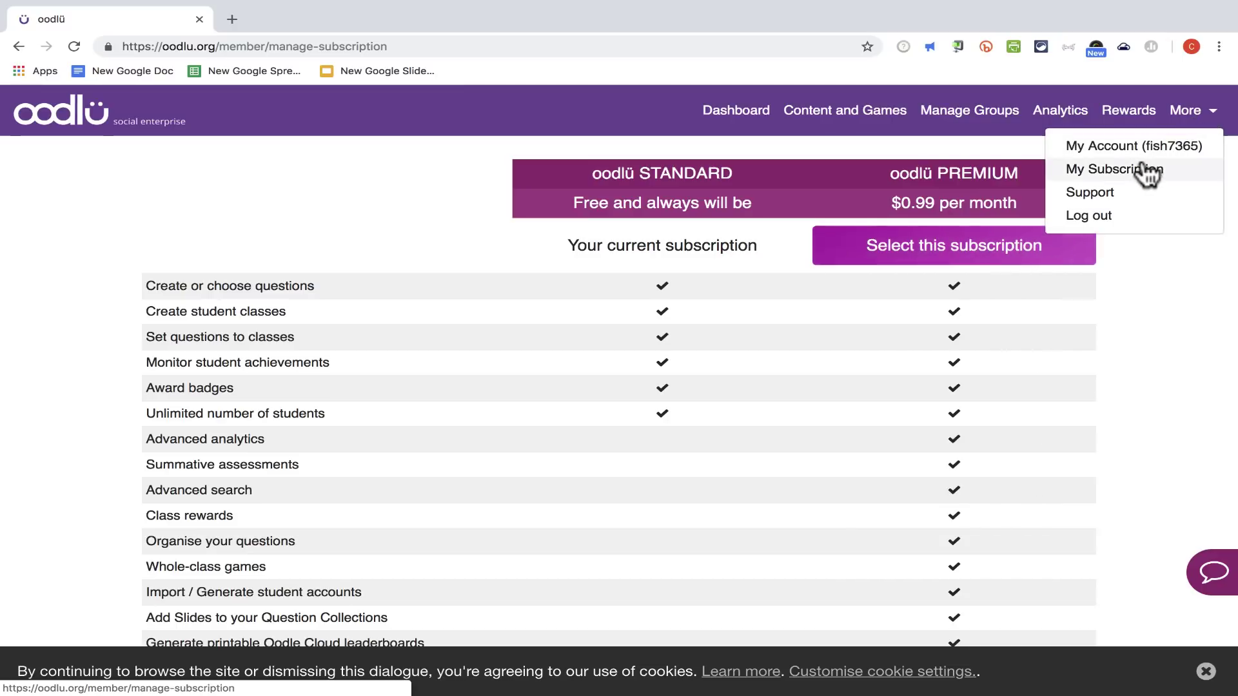
click(418, 238)
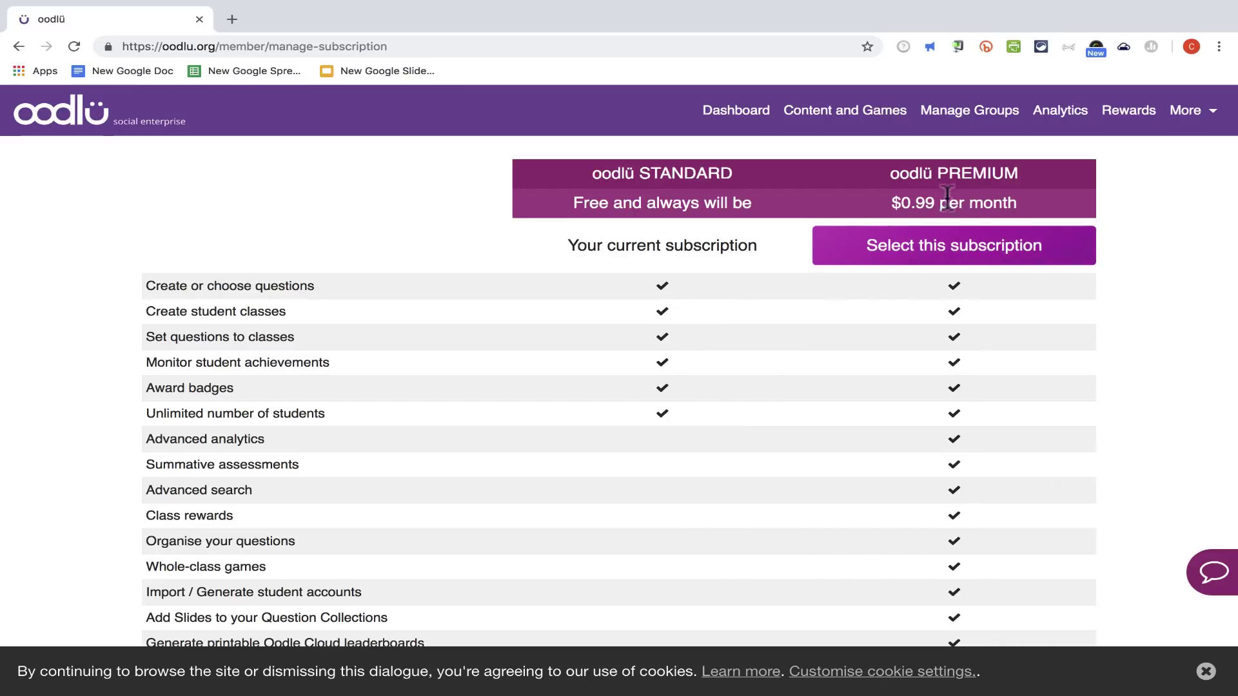
scroll(961, 316, down, 3)
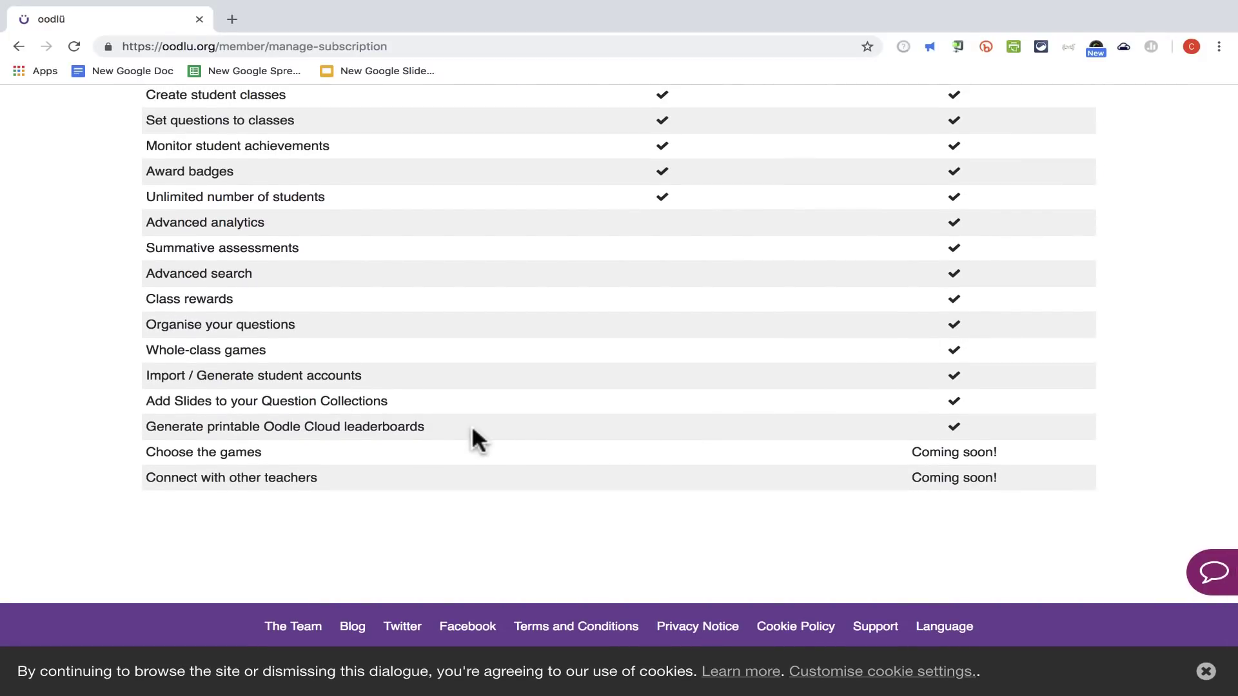
scroll(845, 298, up, 3)
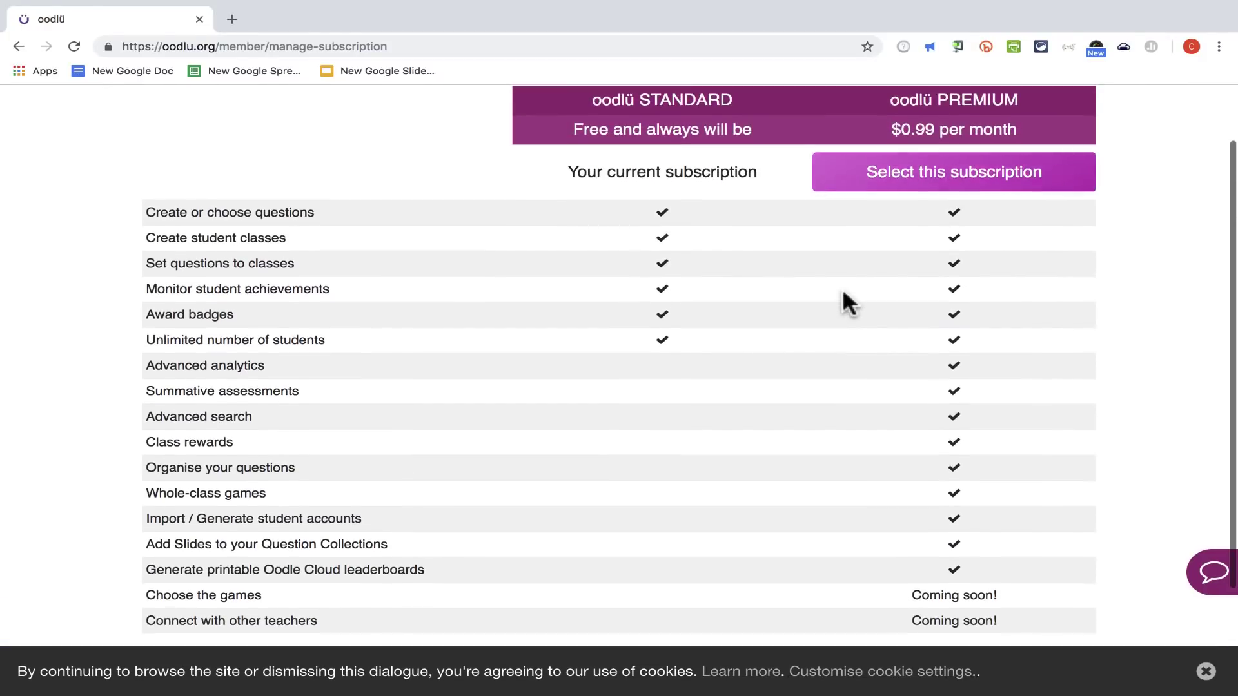
scroll(841, 287, down, 1)
scroll(708, 346, up, 3)
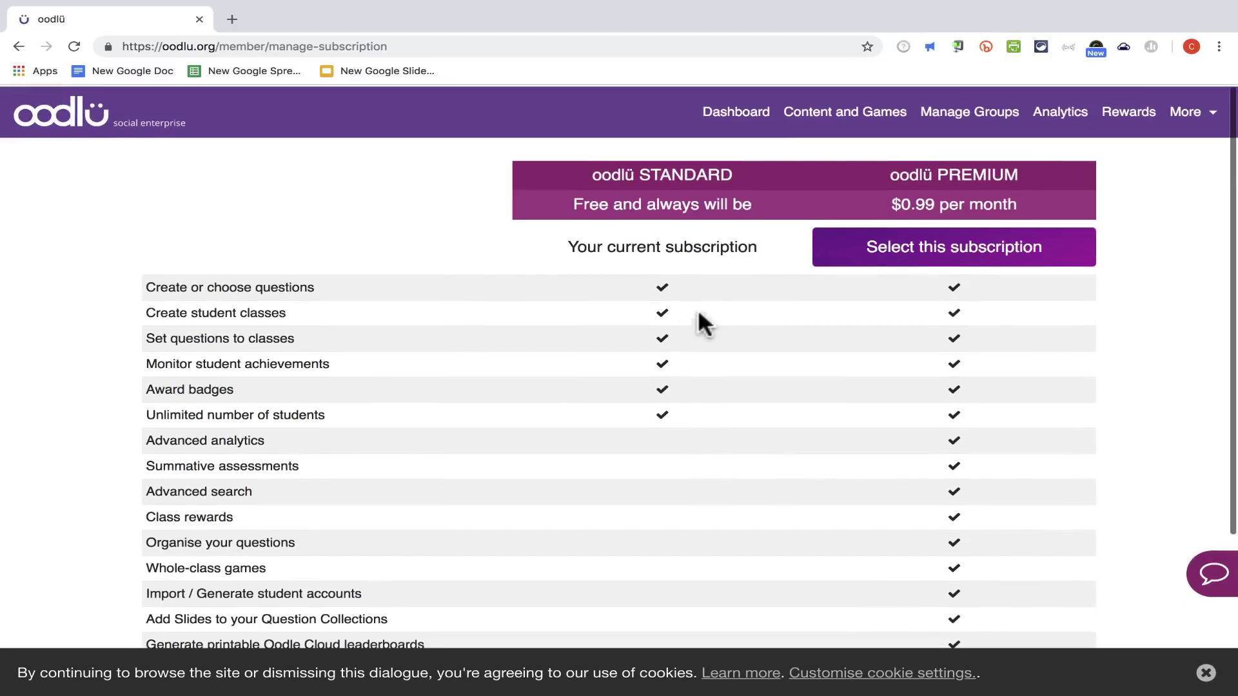
scroll(643, 401, down, 3)
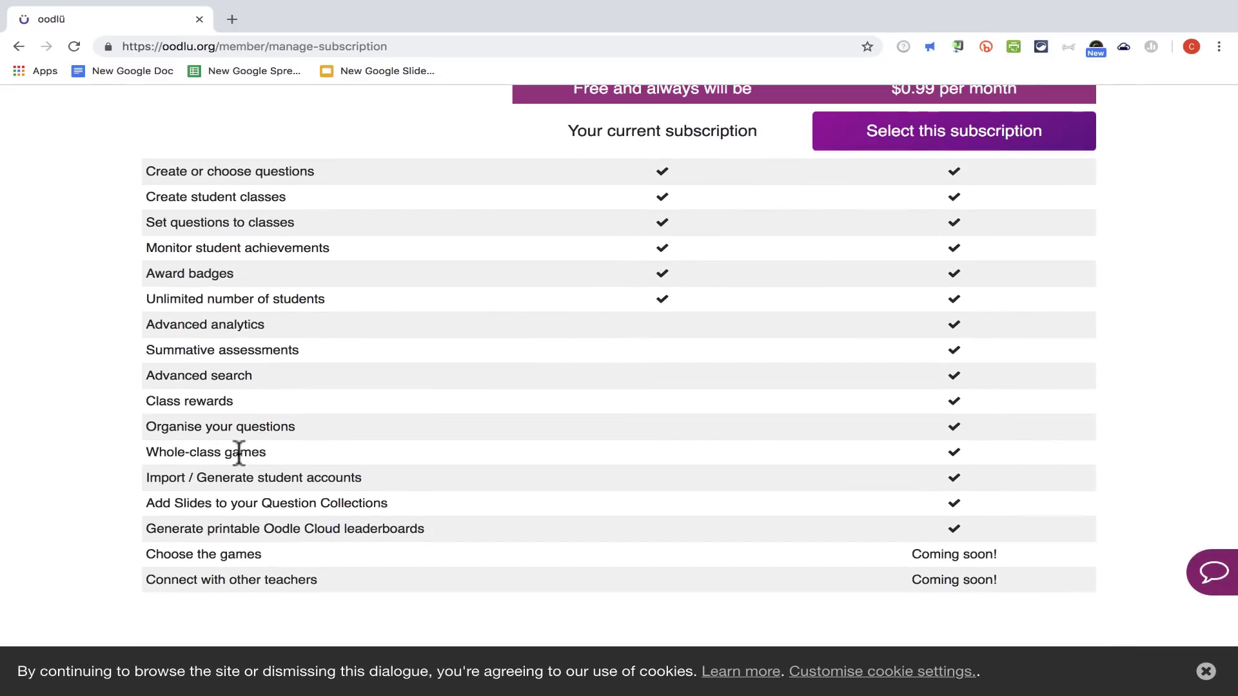
drag(151, 451, 288, 464)
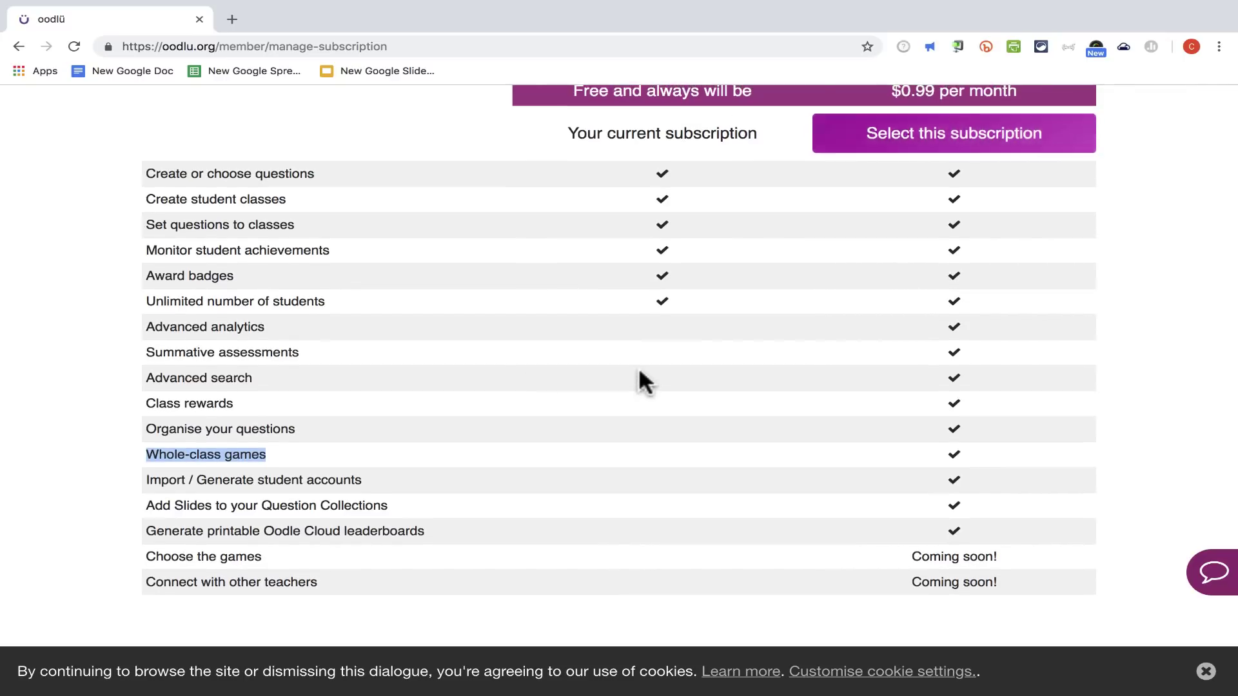
scroll(651, 370, up, 1)
click(677, 362)
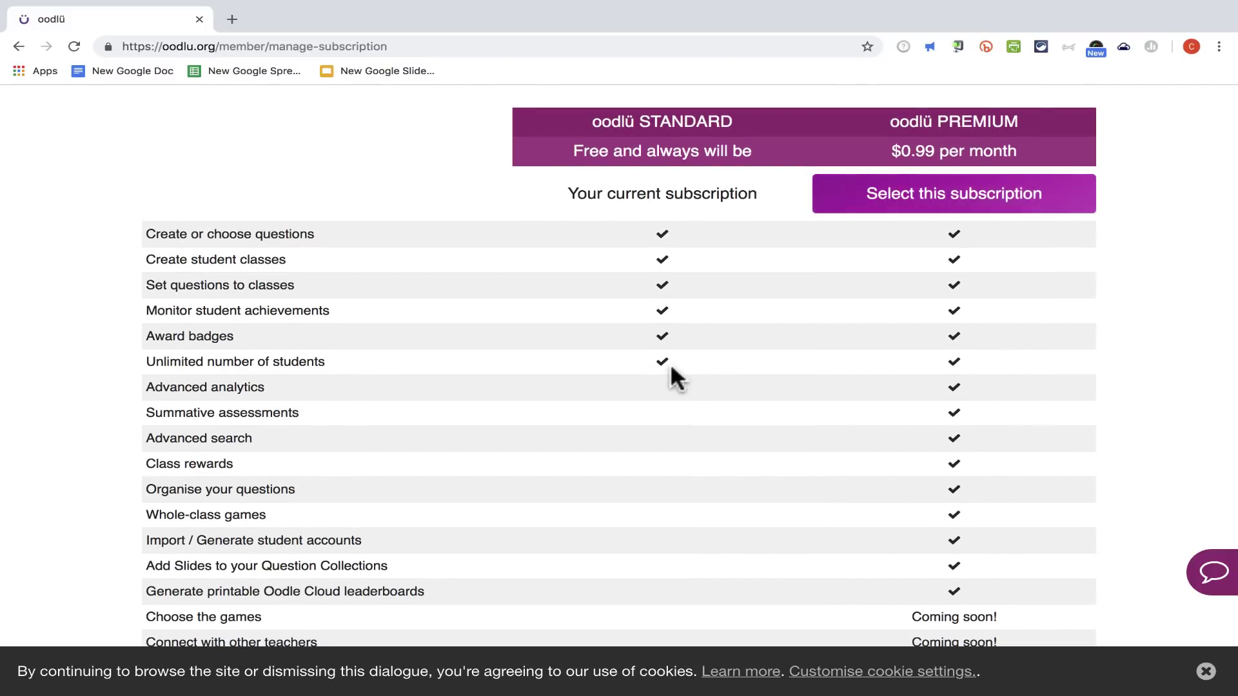
scroll(671, 362, up, 1)
click(752, 124)
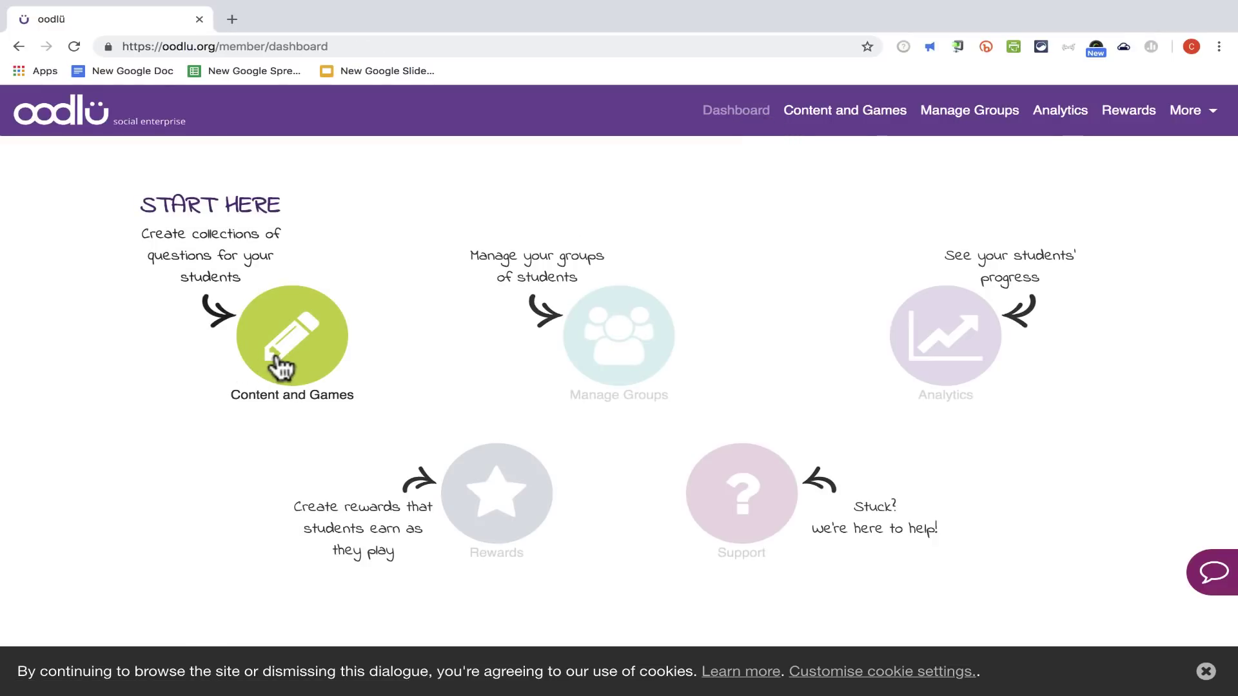
Search Content and Games question collections for 'spanish family' and scroll through the matches.
click(277, 361)
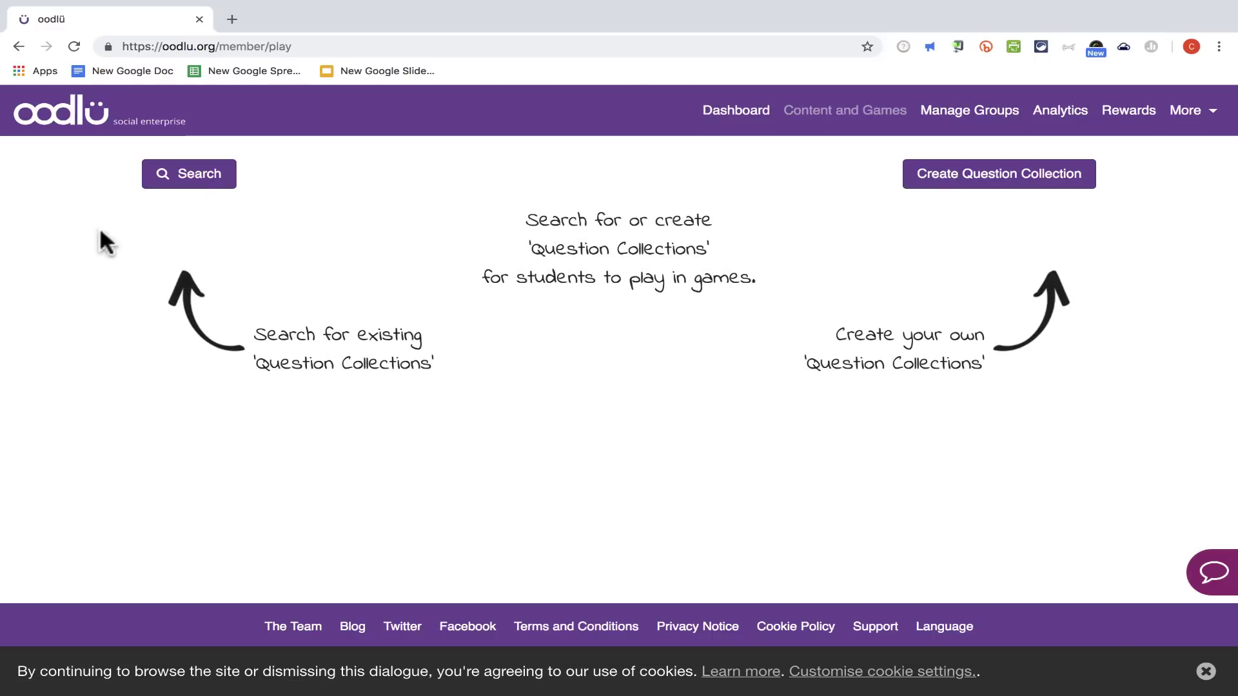
click(195, 186)
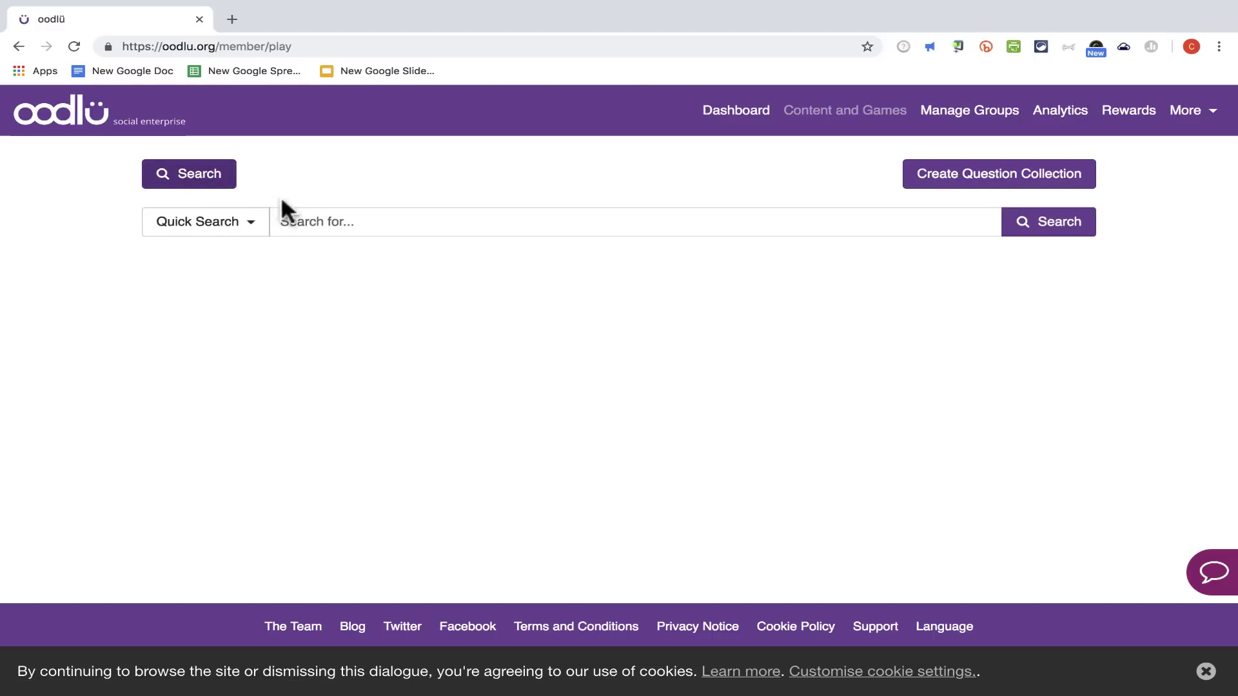
click(337, 221)
text(spanish f)
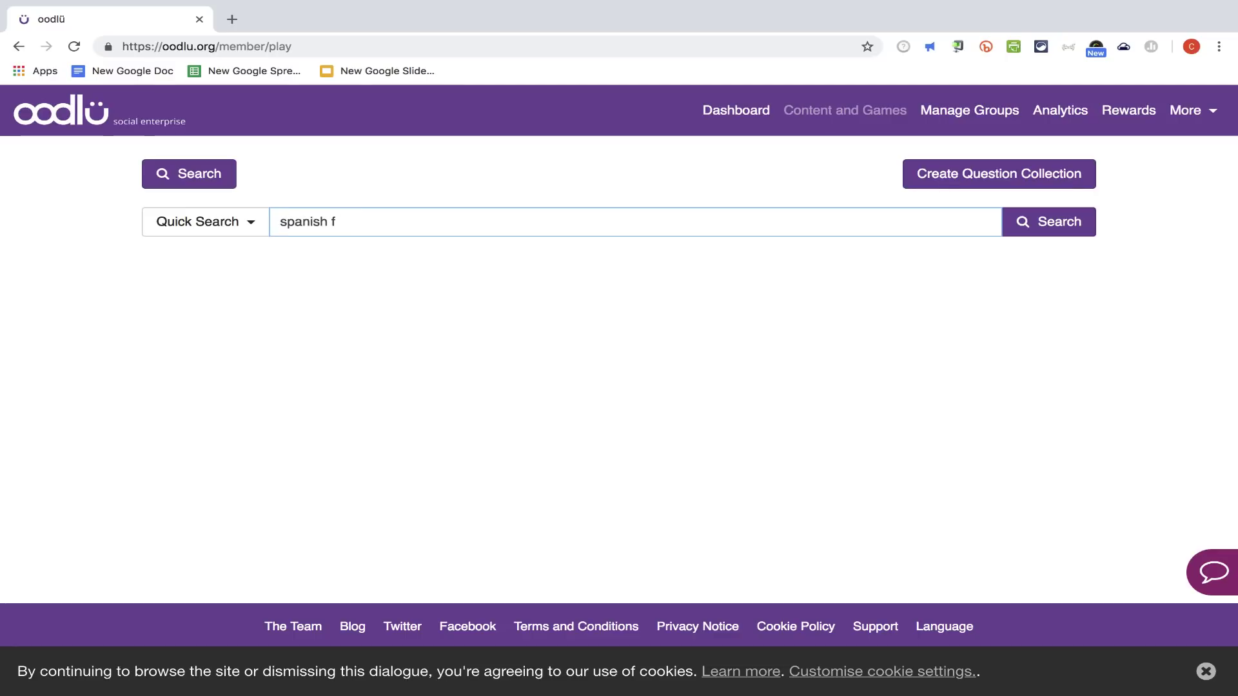
text(amily)
key(Return)
scroll(438, 387, down, 1)
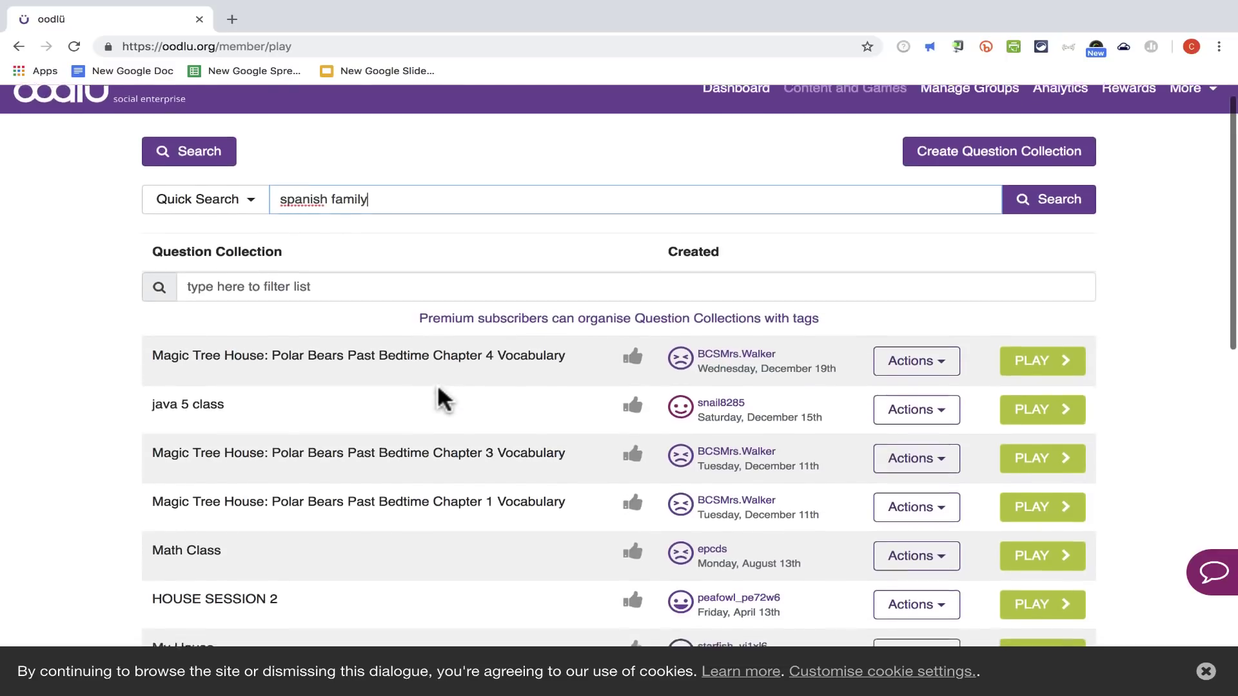
scroll(437, 384, down, 7)
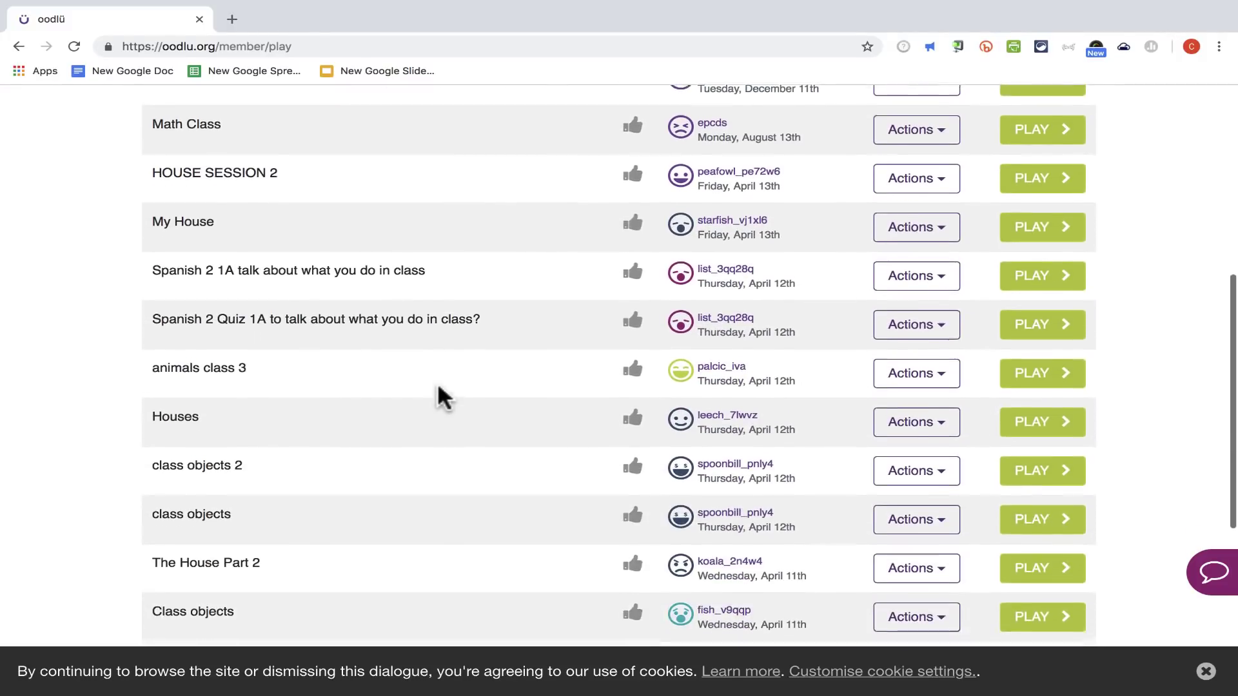
scroll(489, 390, up, 4)
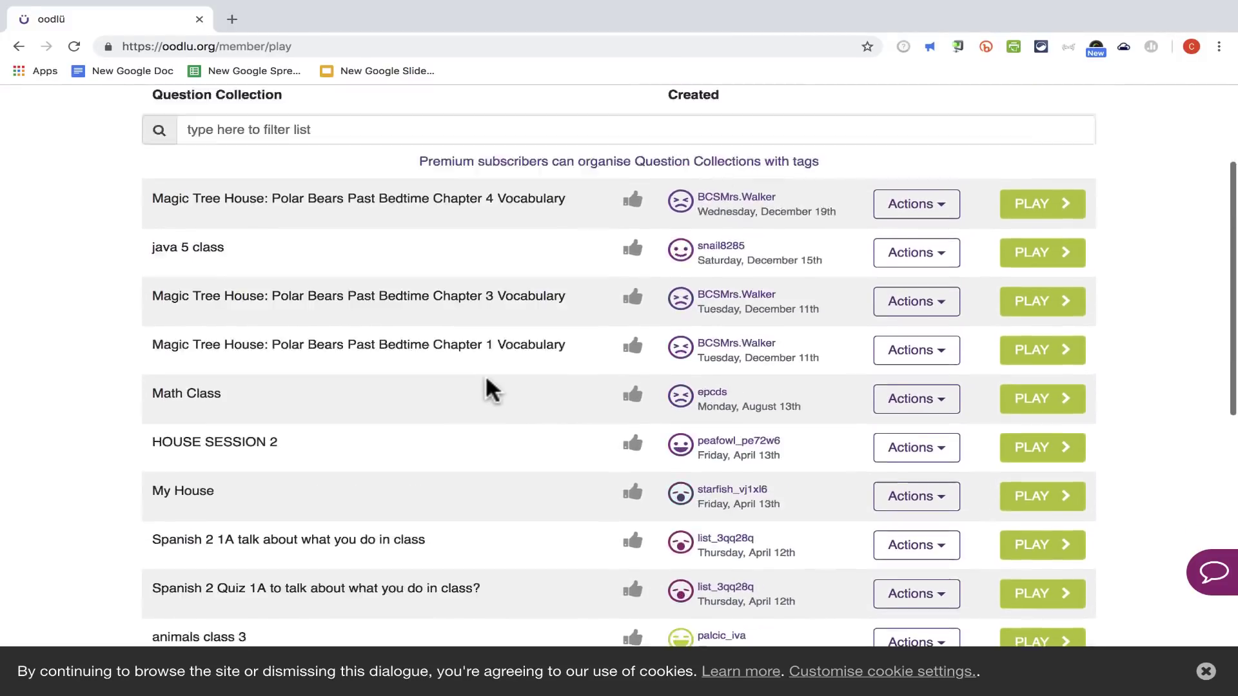
scroll(488, 387, up, 3)
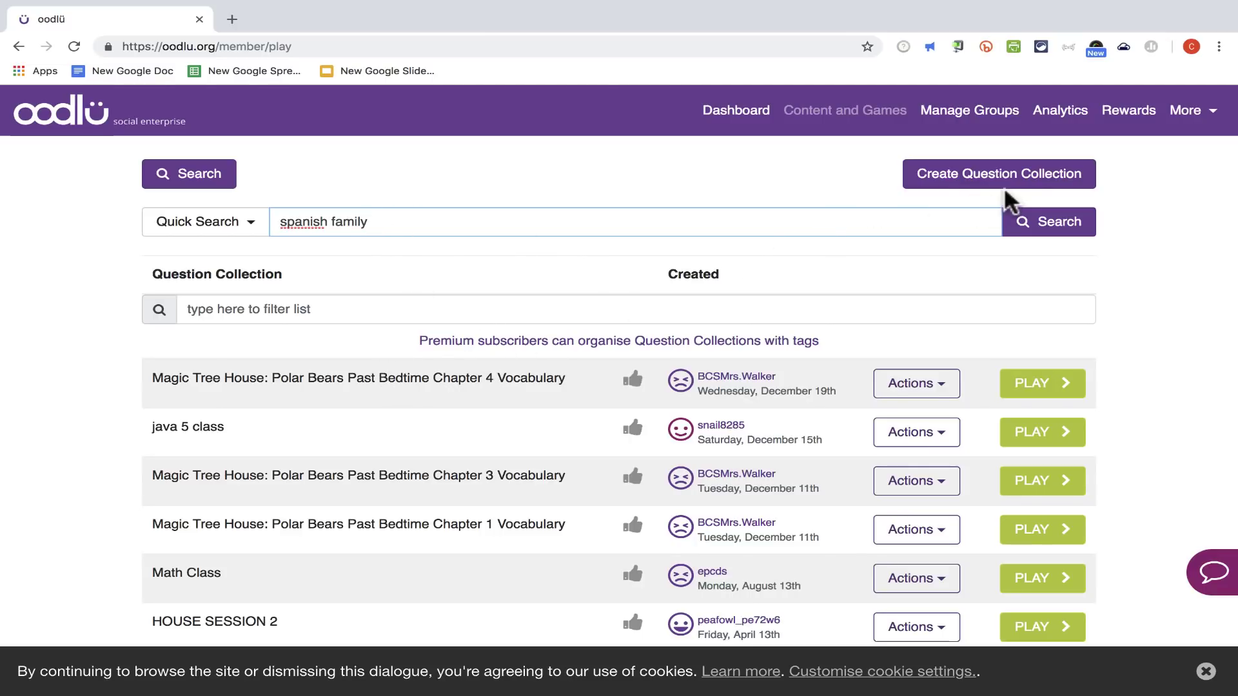
Create a question collection named 'Spanish Family' and bring up the question-type choices.
click(981, 187)
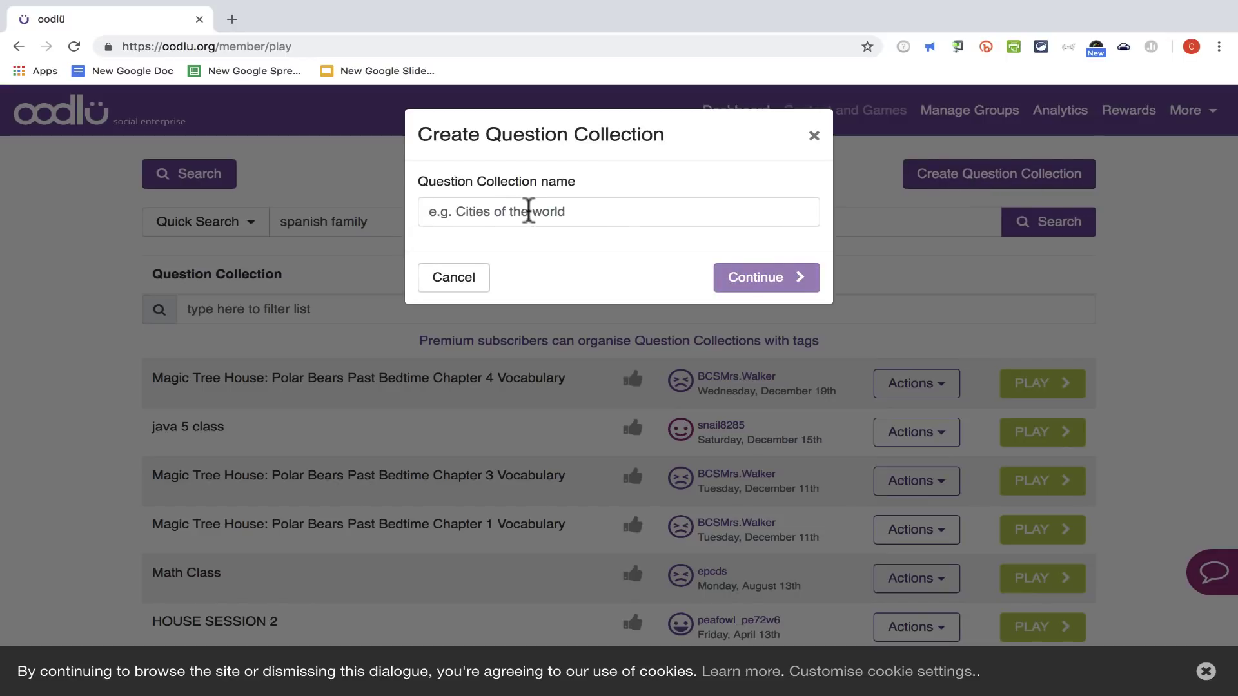
click(528, 212)
text(SPan)
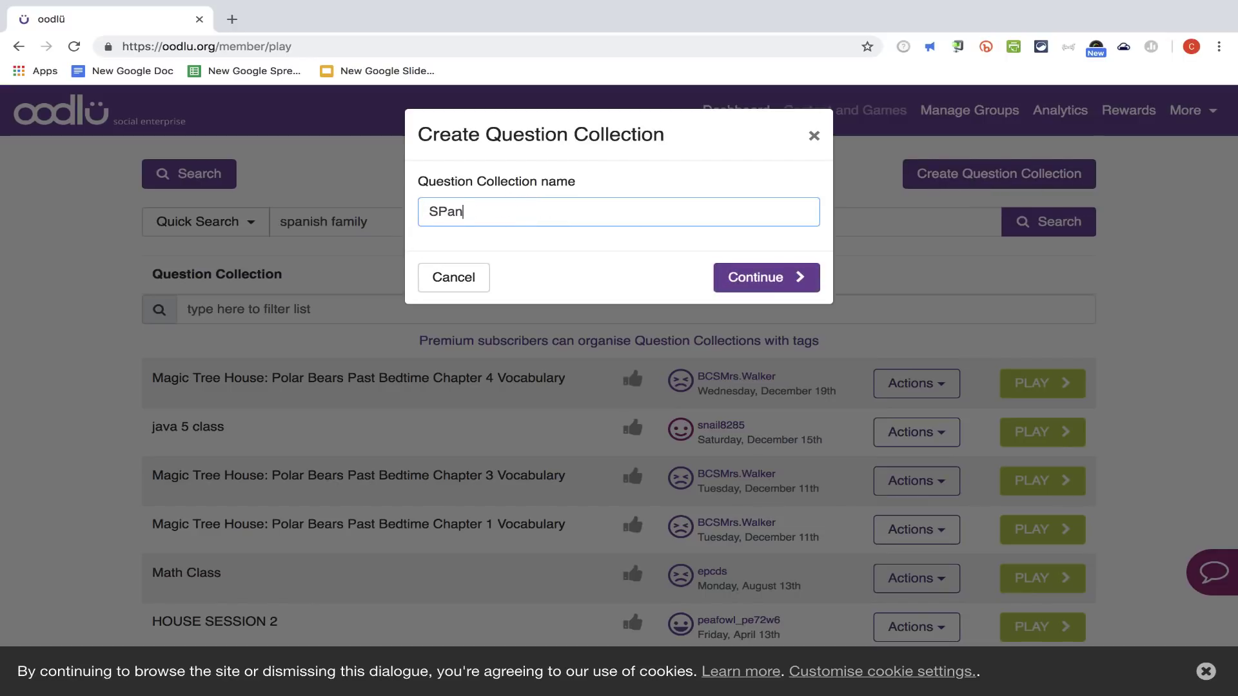
text(panish Family)
click(768, 277)
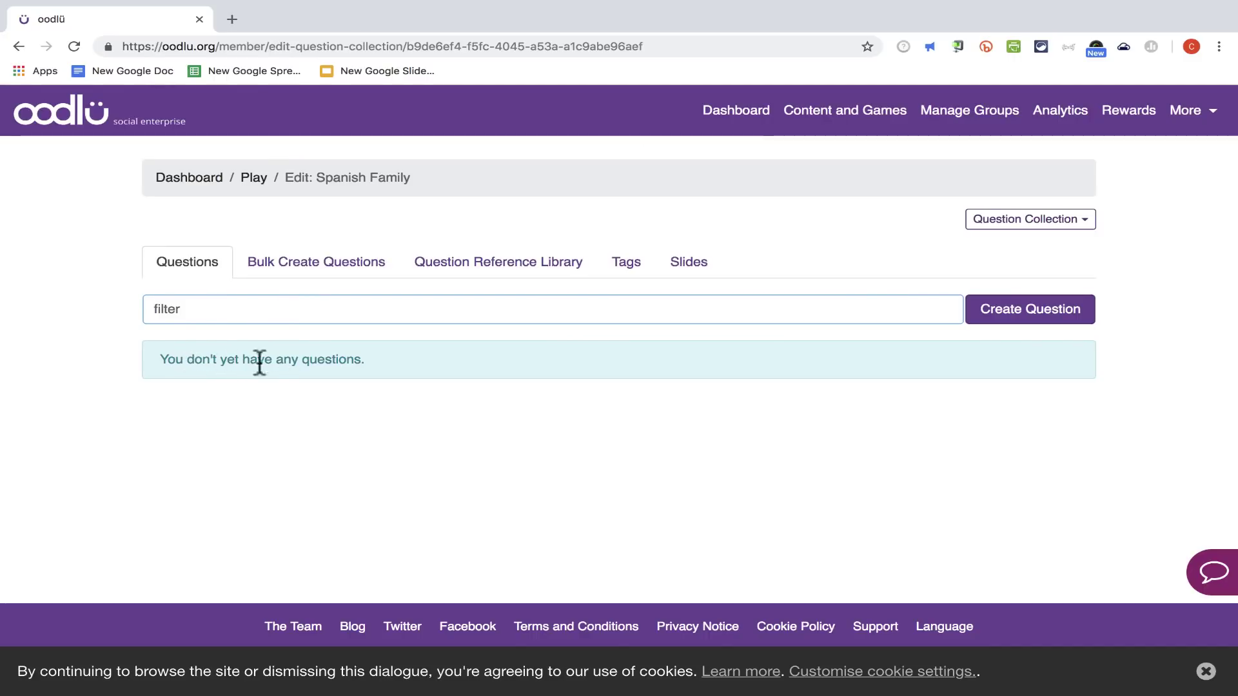
click(1042, 308)
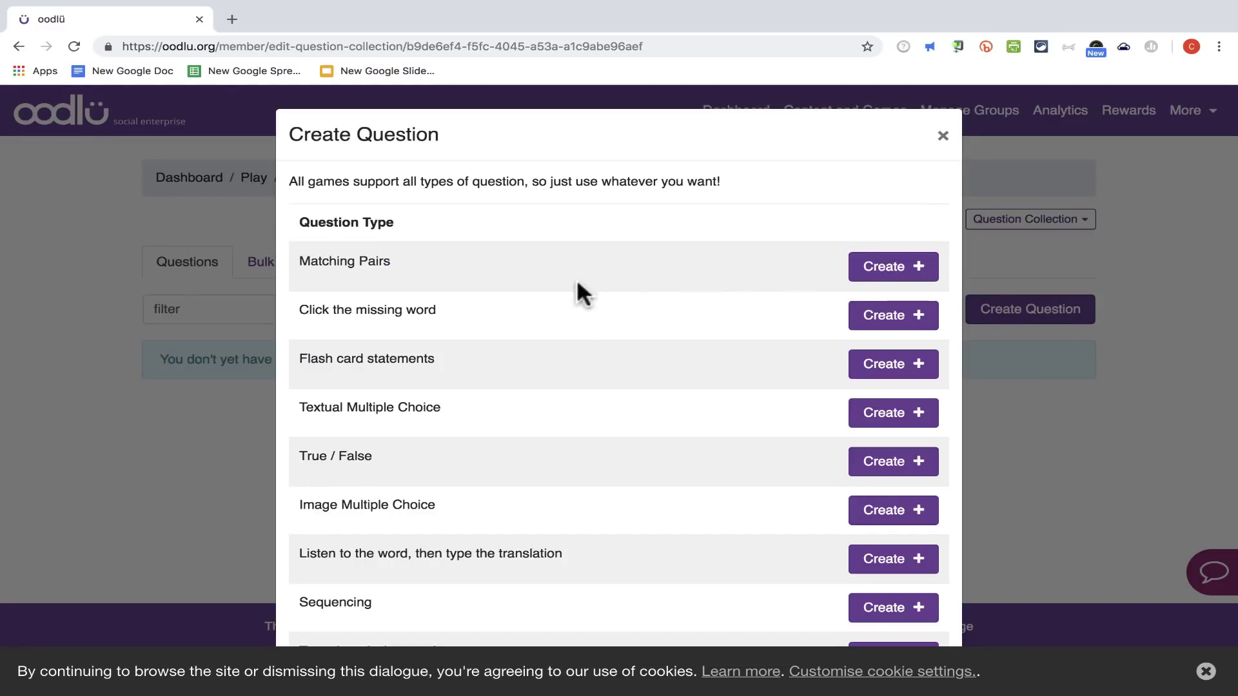
scroll(689, 349, down, 3)
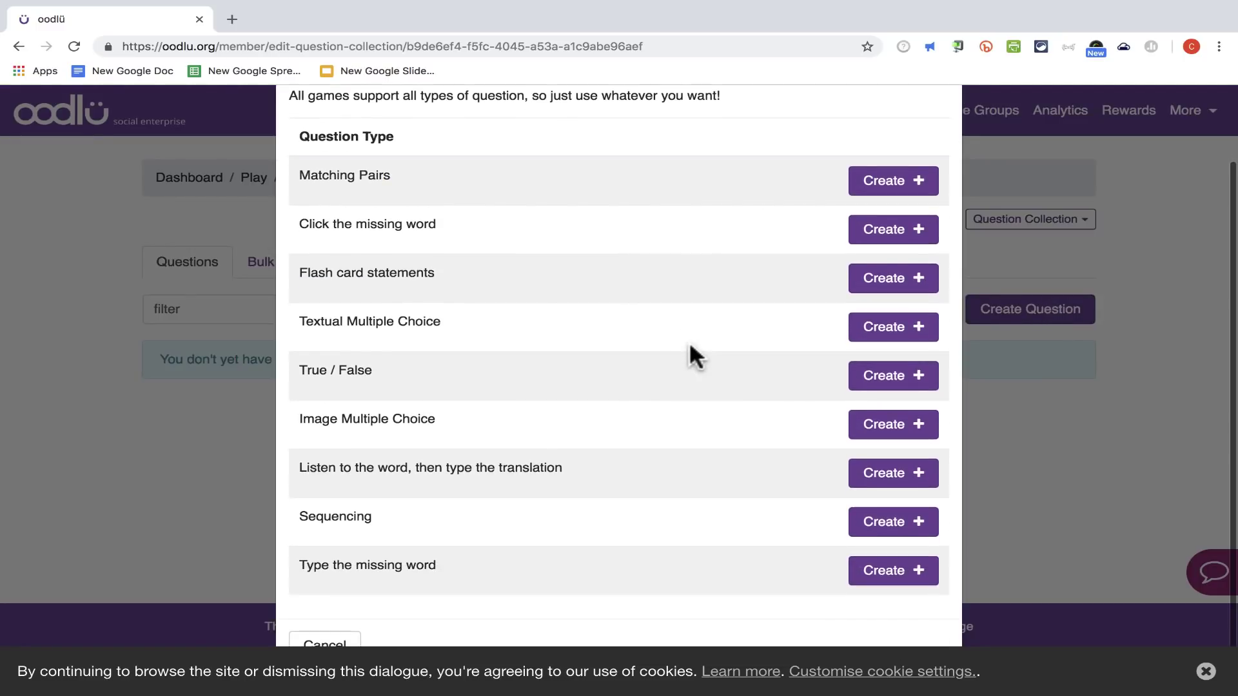
Write the True / False statement that 'papa' means 'Dad' in Spanish, marked False.
click(889, 376)
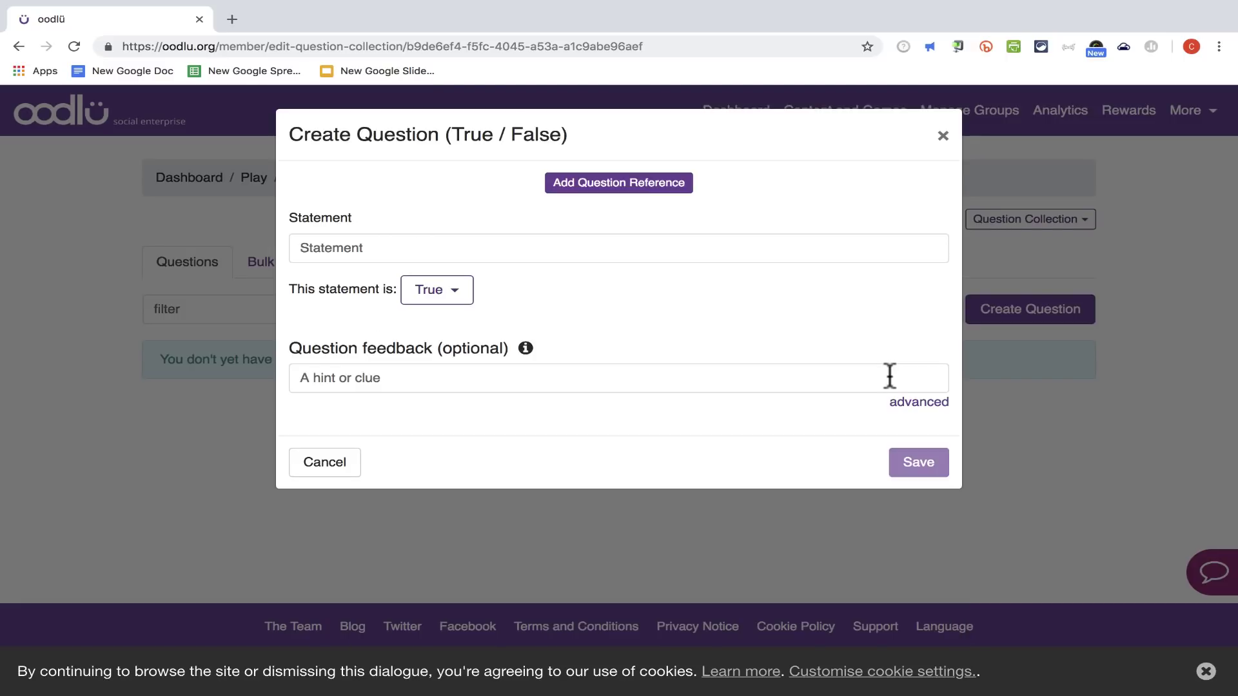
click(431, 248)
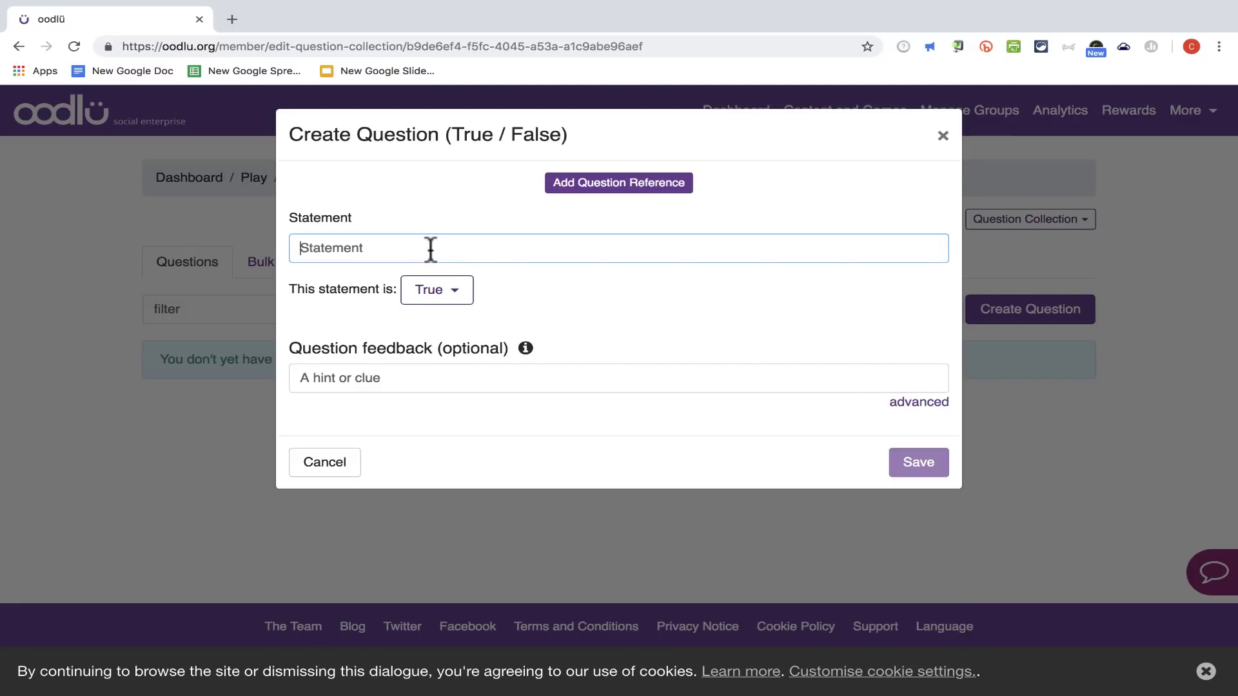
text(The word "papa" means "Dad" in Spanish.)
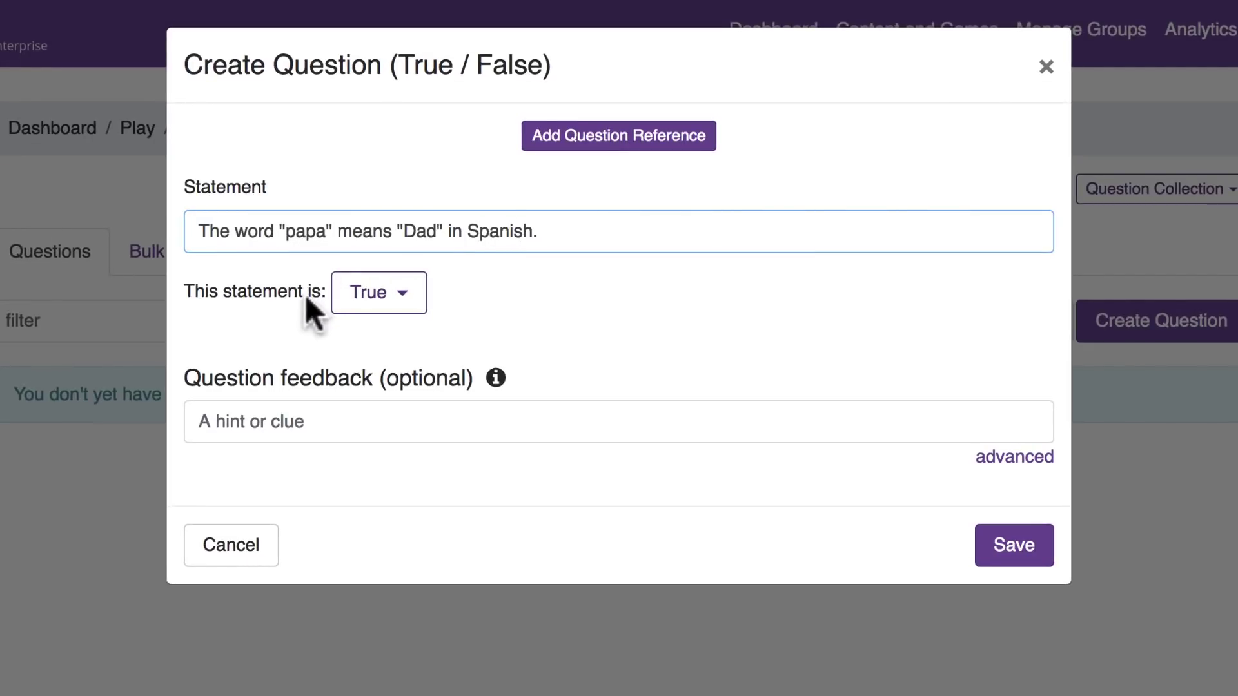
click(401, 302)
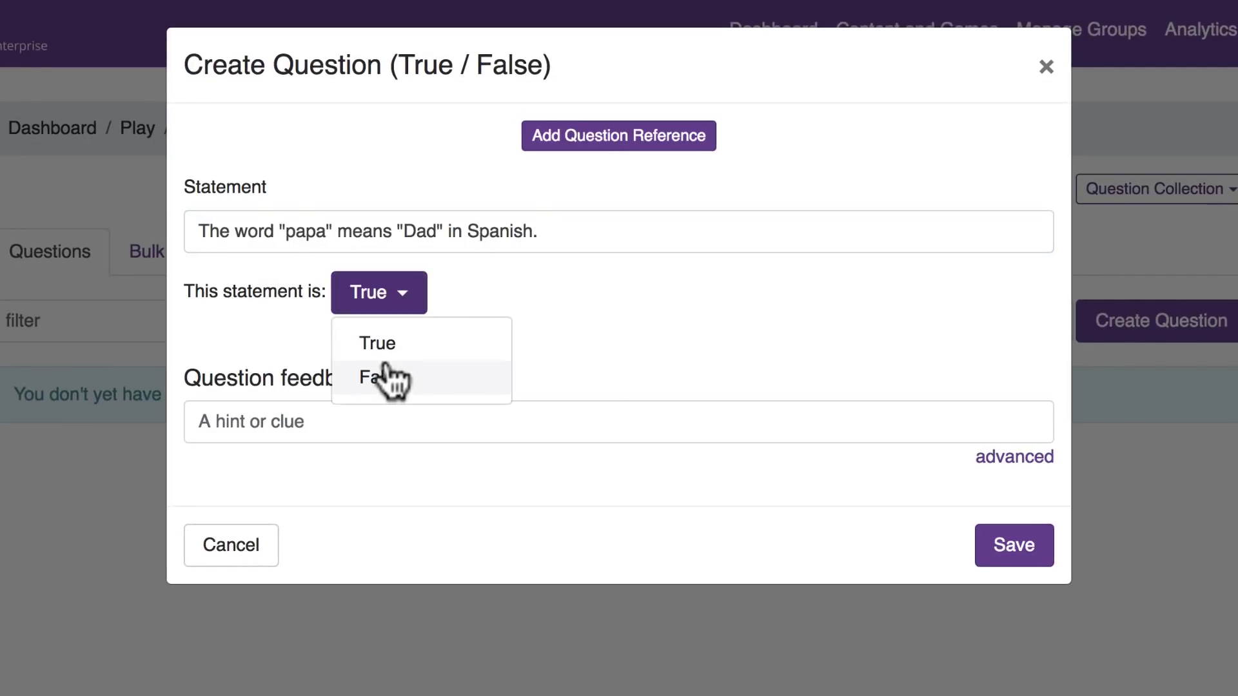
click(389, 377)
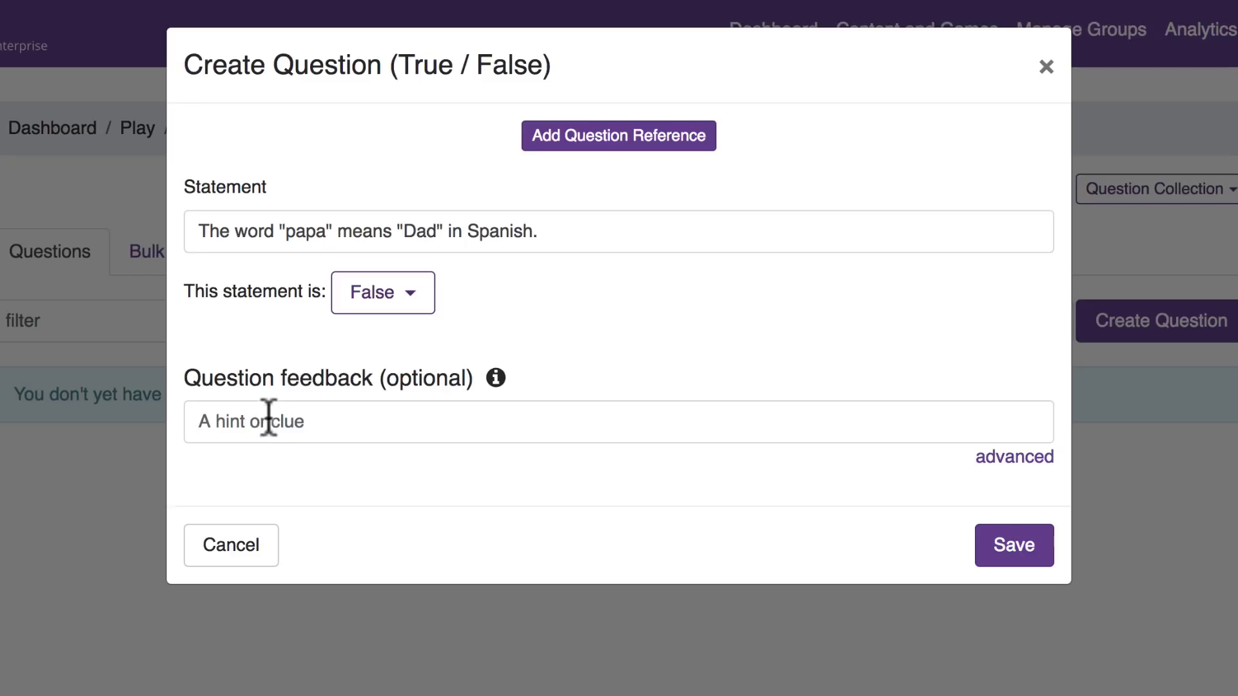
Add the guidance 'Papá means "Dad" but needs that little accent.' and save the question.
click(1014, 457)
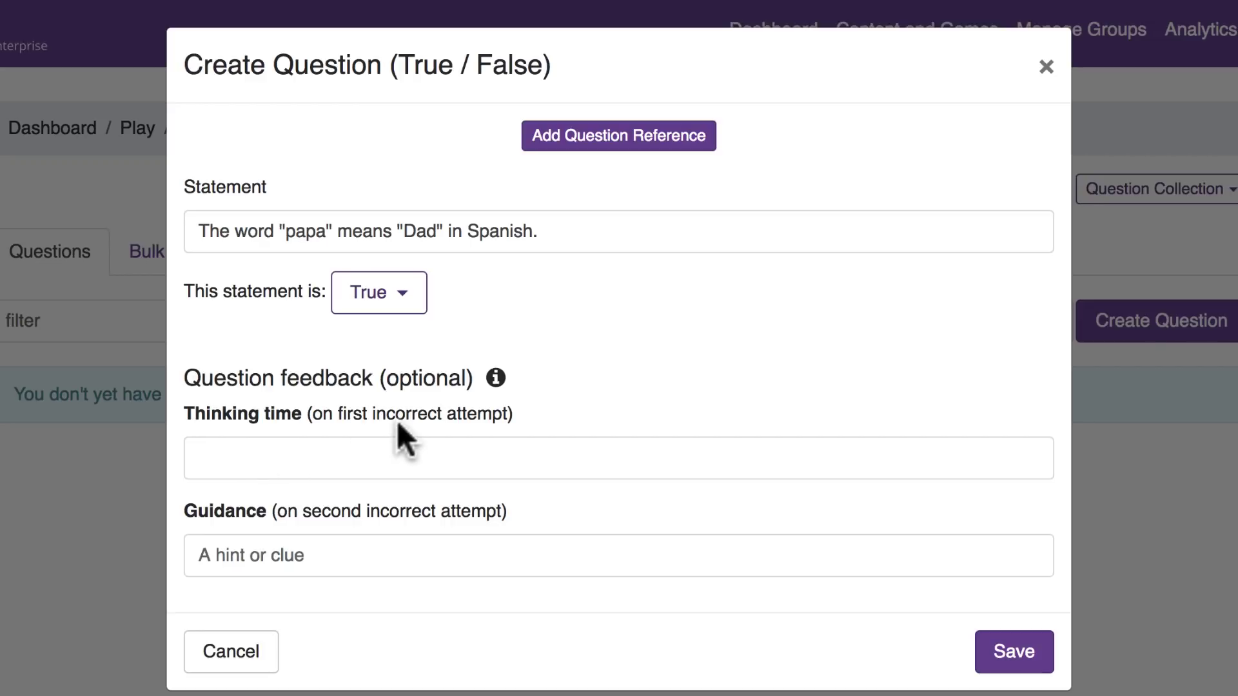
click(281, 558)
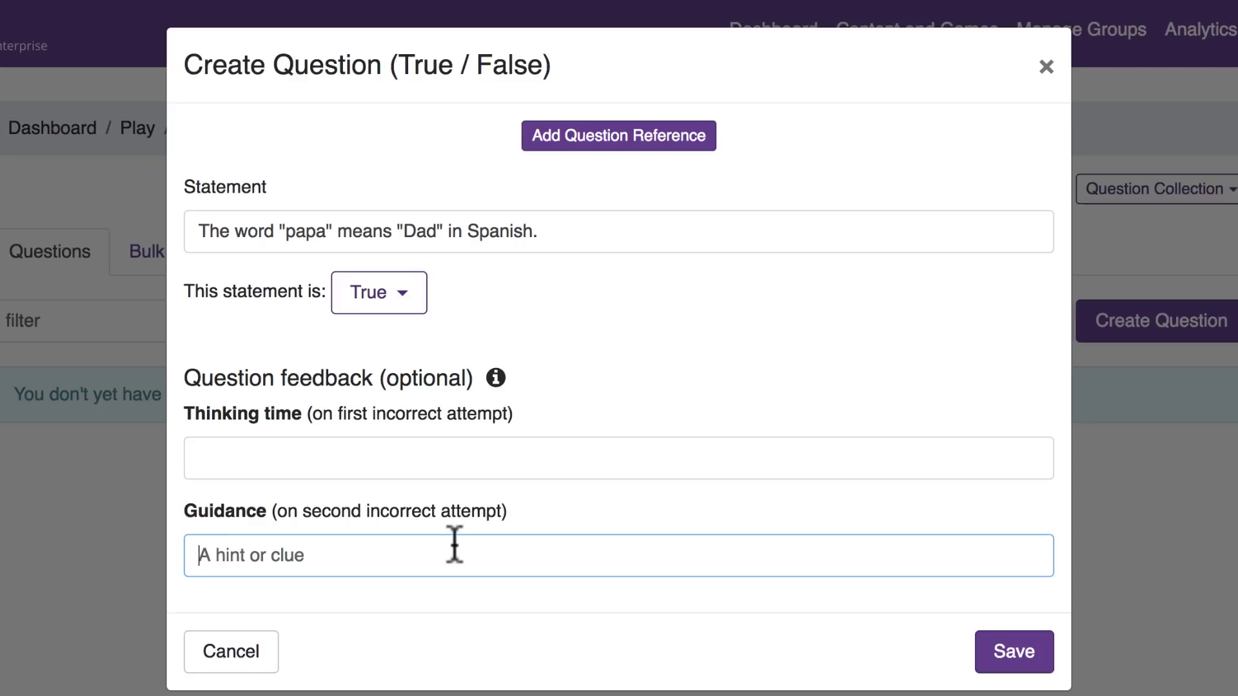
text(No, a papa is a potato)
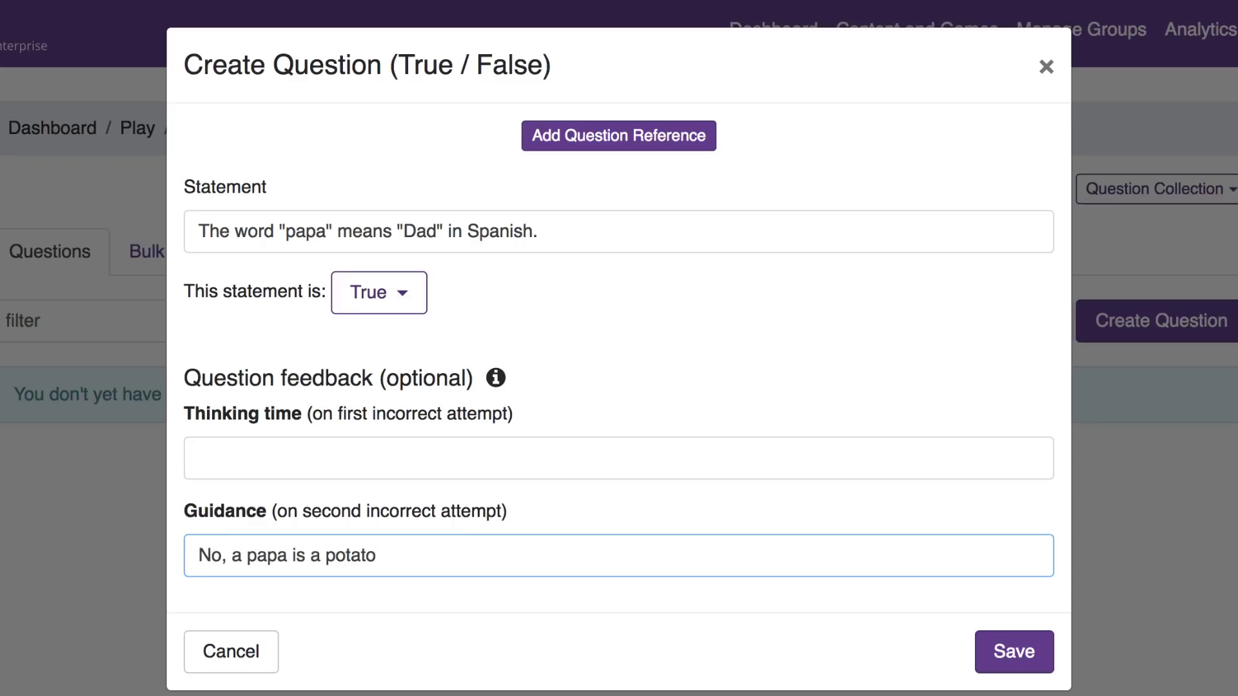
text(Papá means "Dad" but nee)
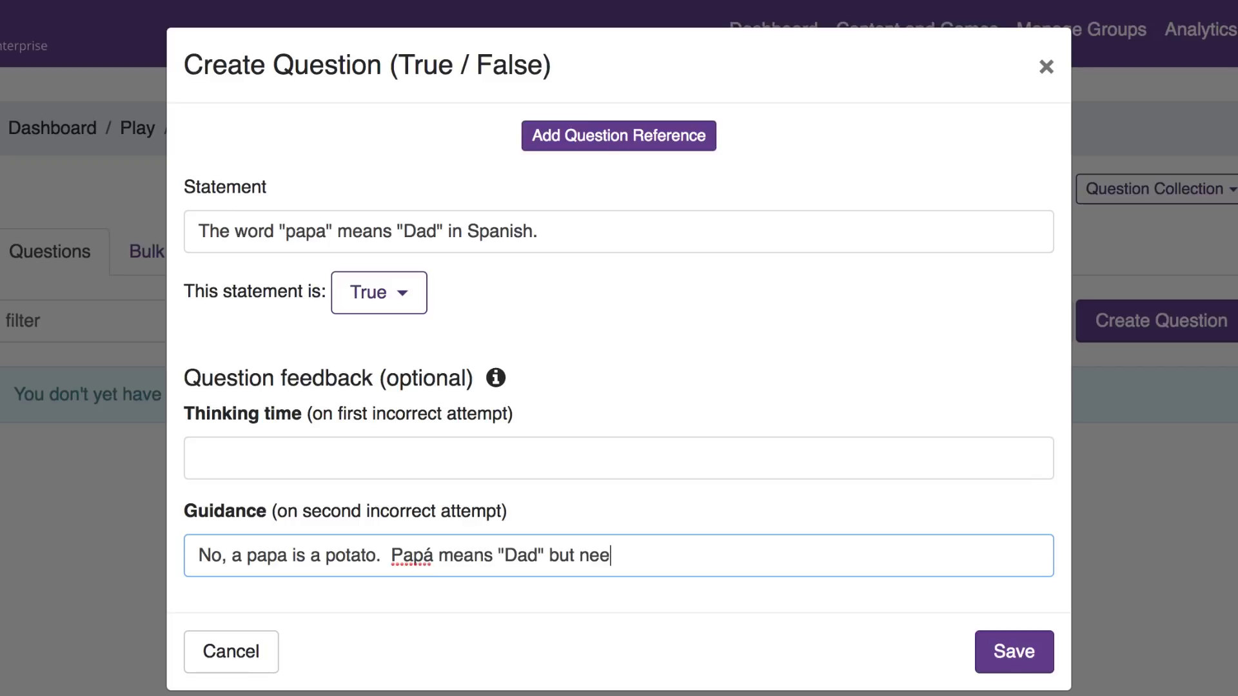
text(ds that little )
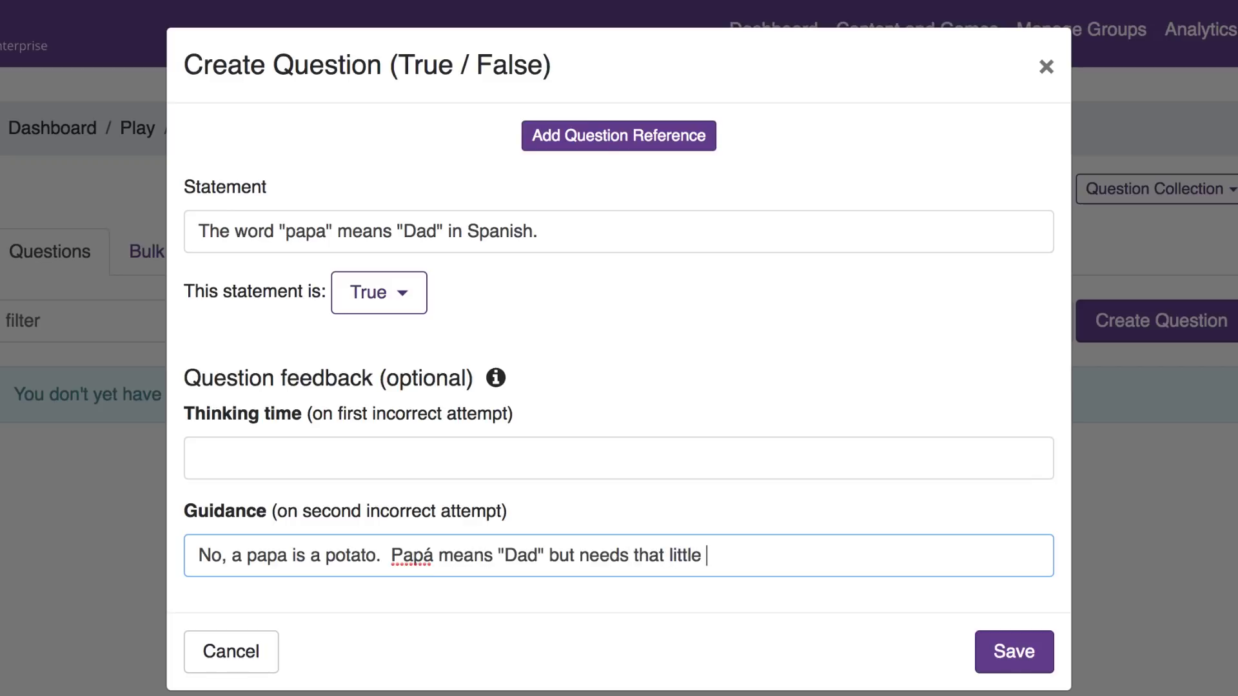
text(accent.)
click(1024, 664)
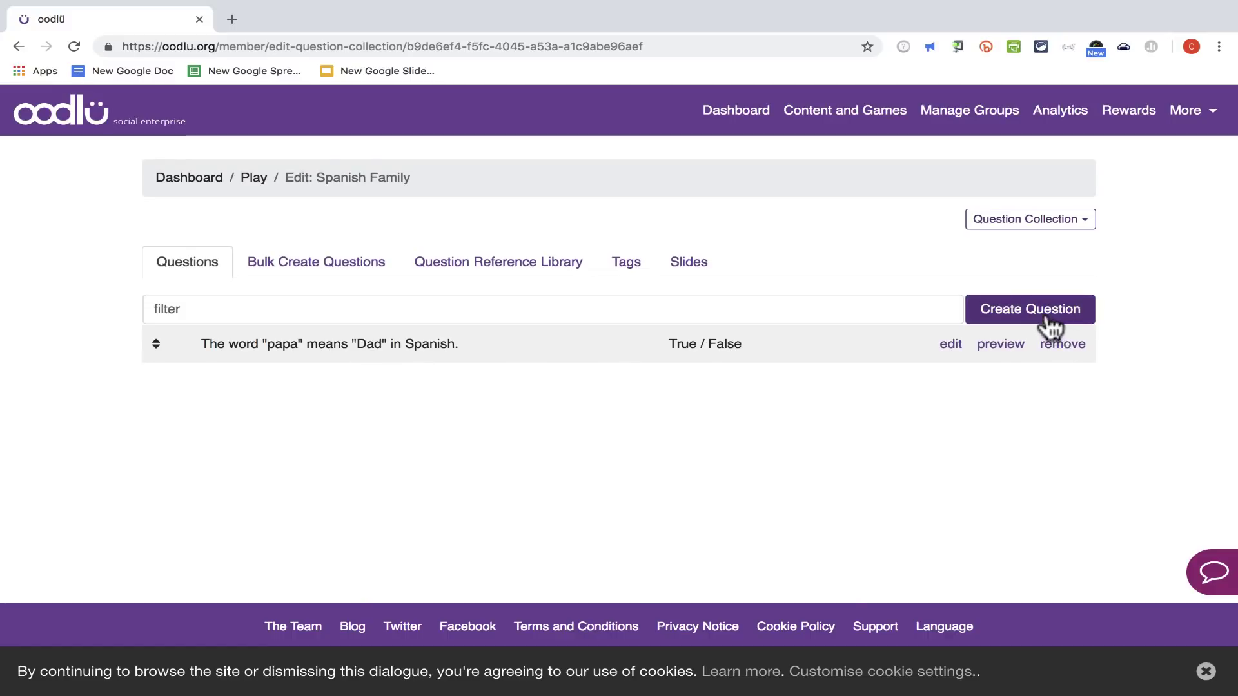
click(1049, 326)
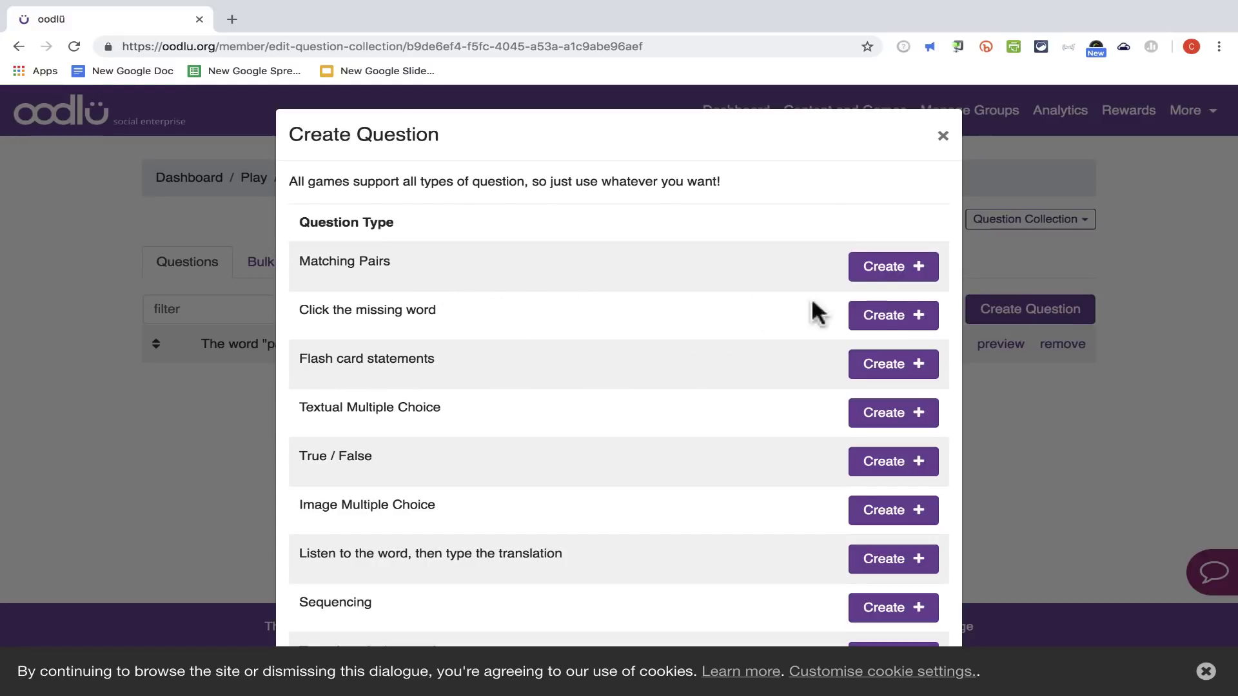
Start a Matching Pairs question 'Match the family words', keeping the first pair as text.
click(909, 274)
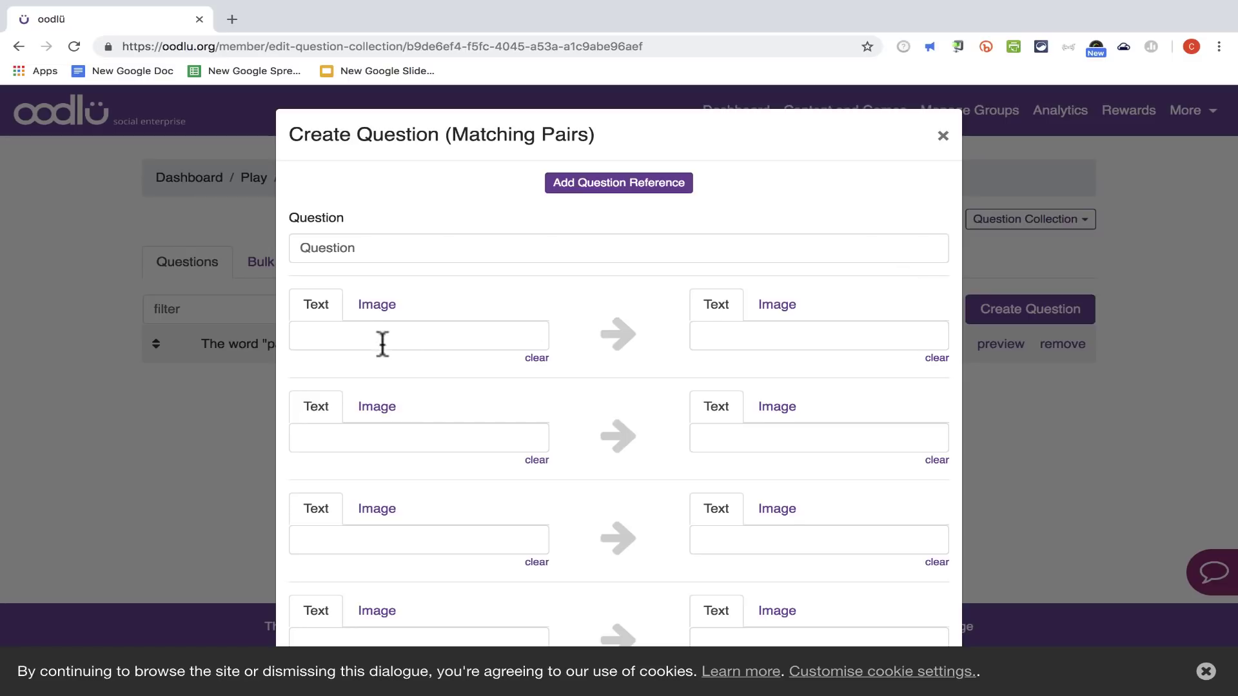
click(381, 248)
text(Match t)
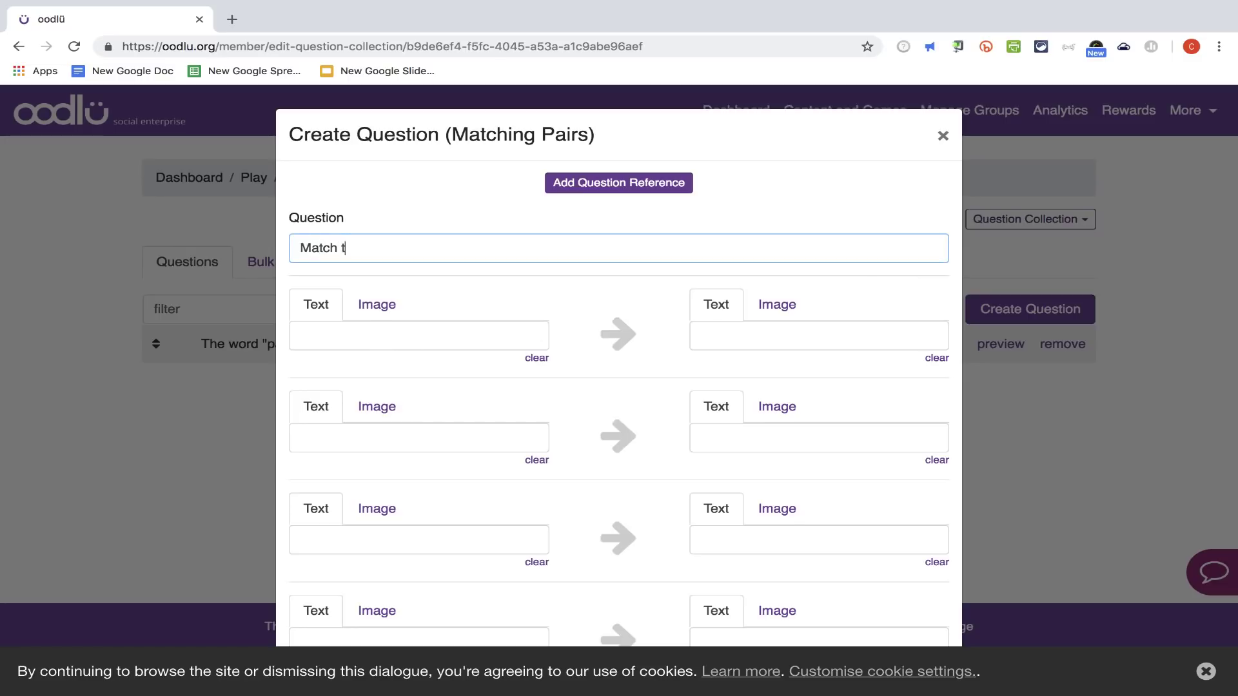
text(he family words)
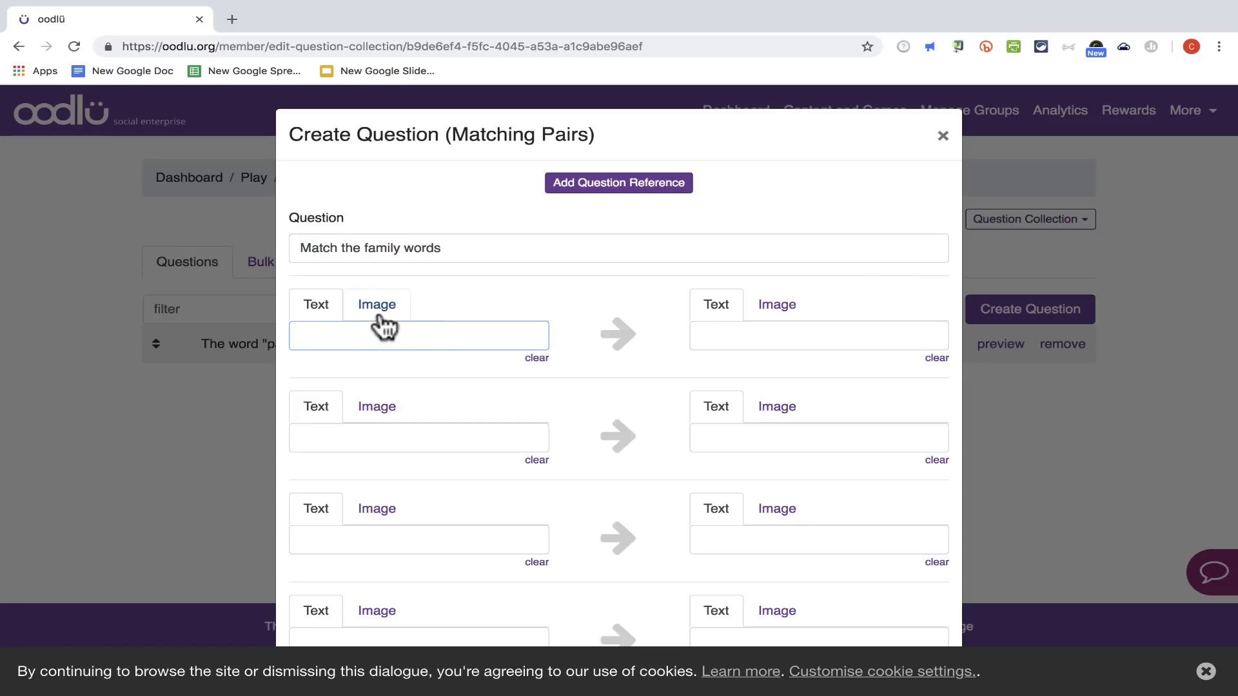
click(354, 330)
click(380, 309)
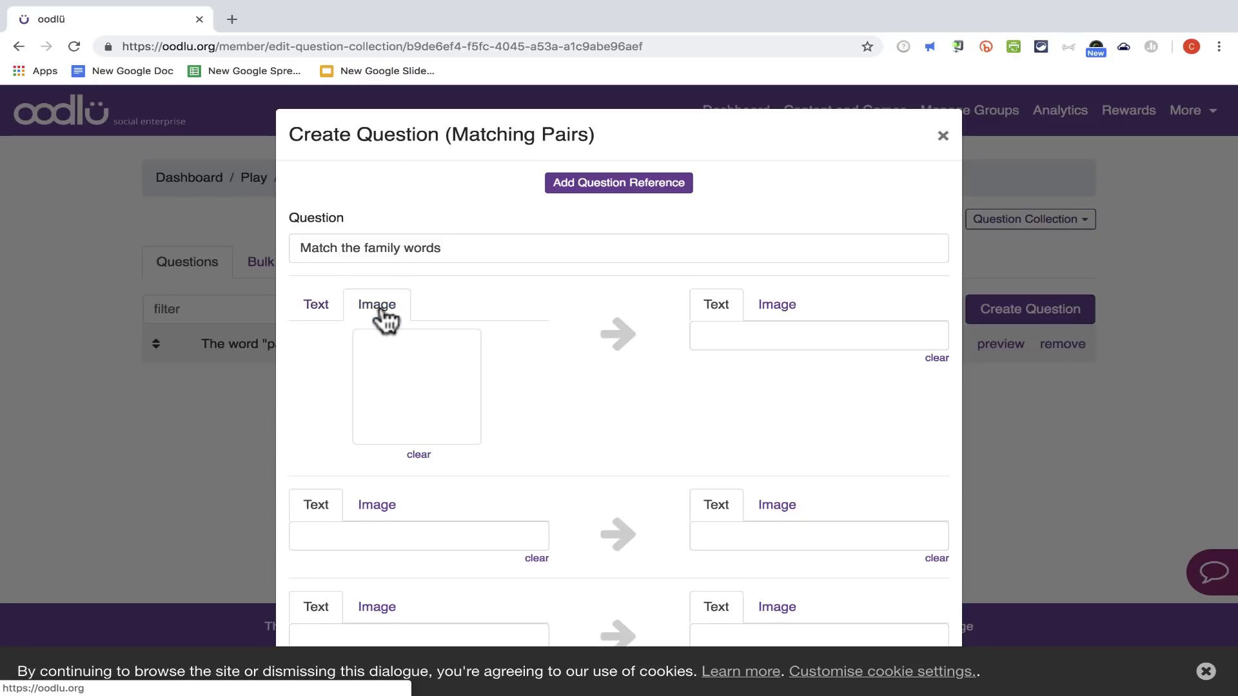
click(420, 428)
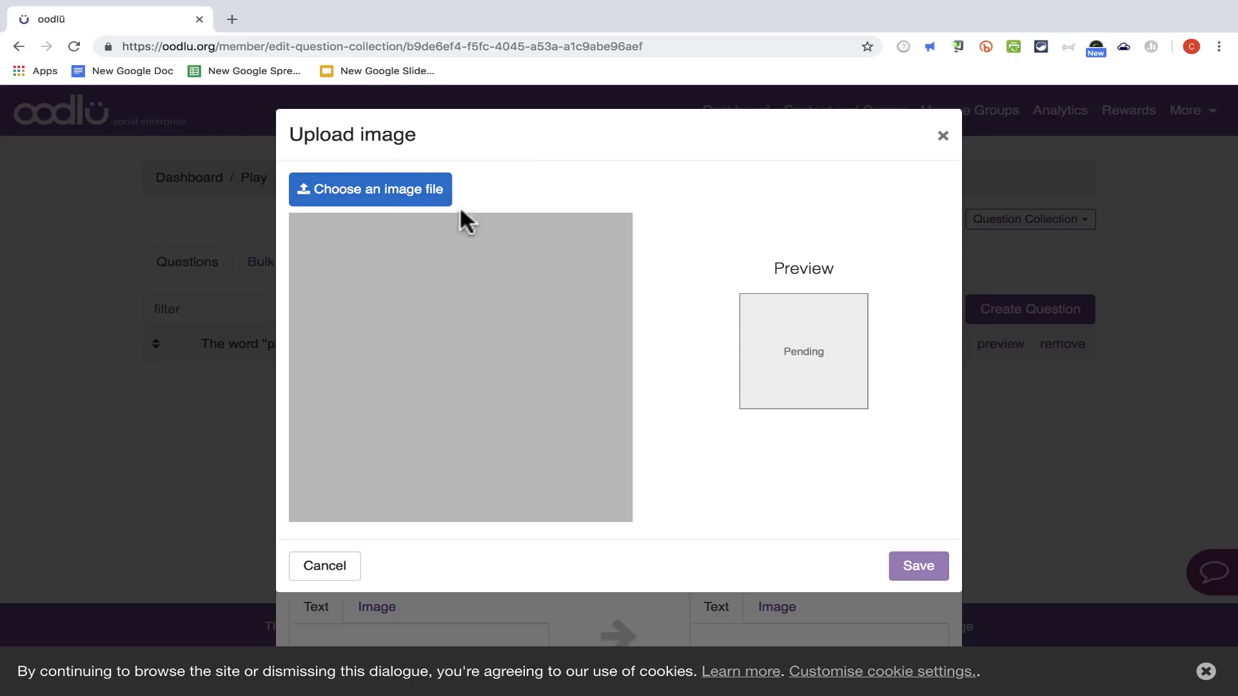
click(334, 566)
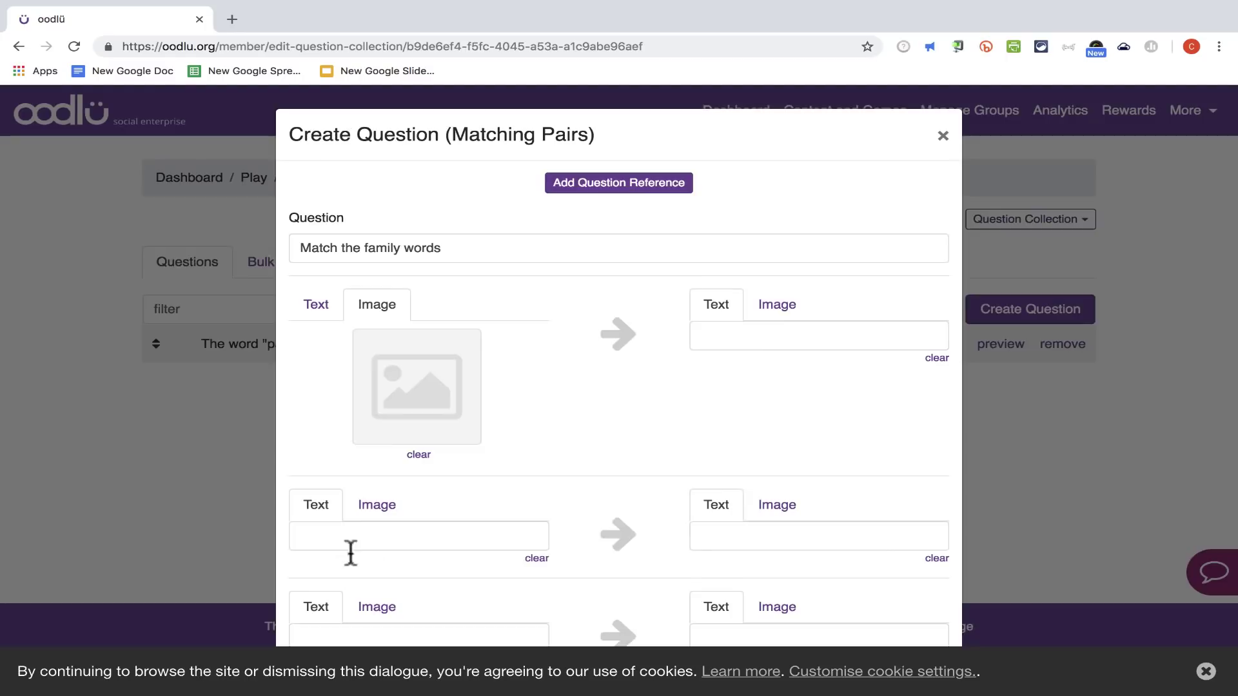
click(316, 309)
Enter the pairs mom/mamá, dad/papá, sister/hermana, grandpa/abuelo and save the question.
click(407, 340)
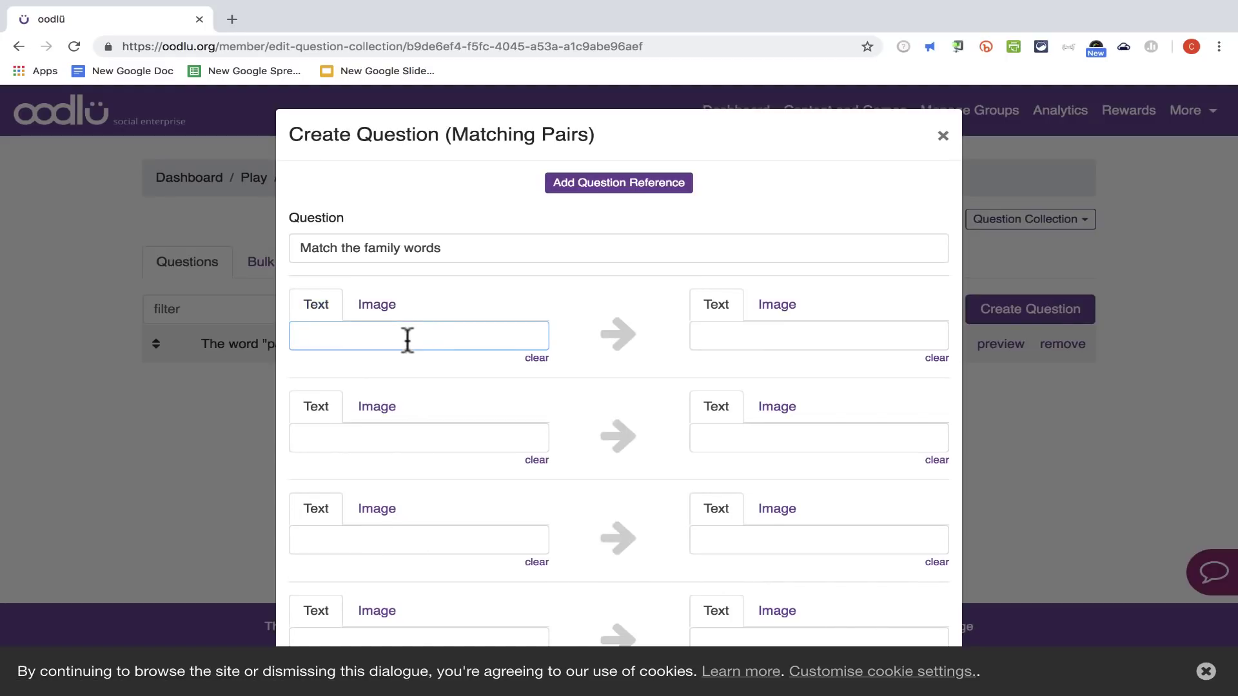
text(mom)
click(766, 339)
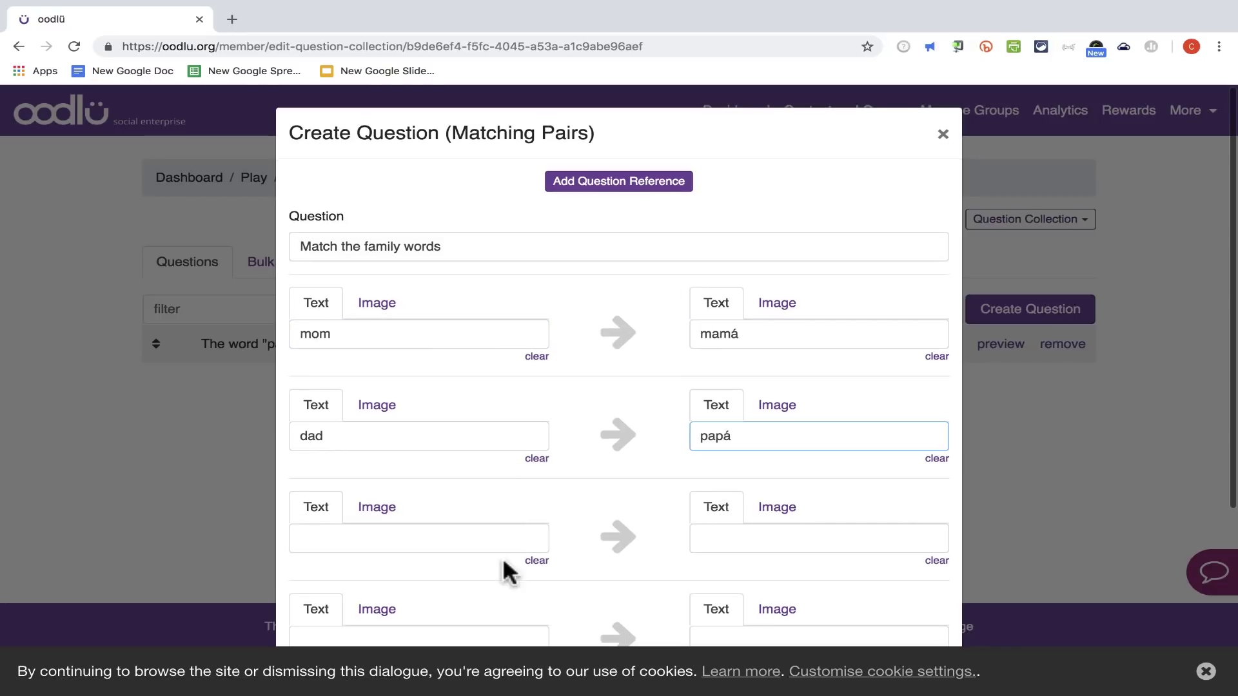
click(414, 540)
scroll(451, 535, down, 2)
scroll(458, 534, down, 3)
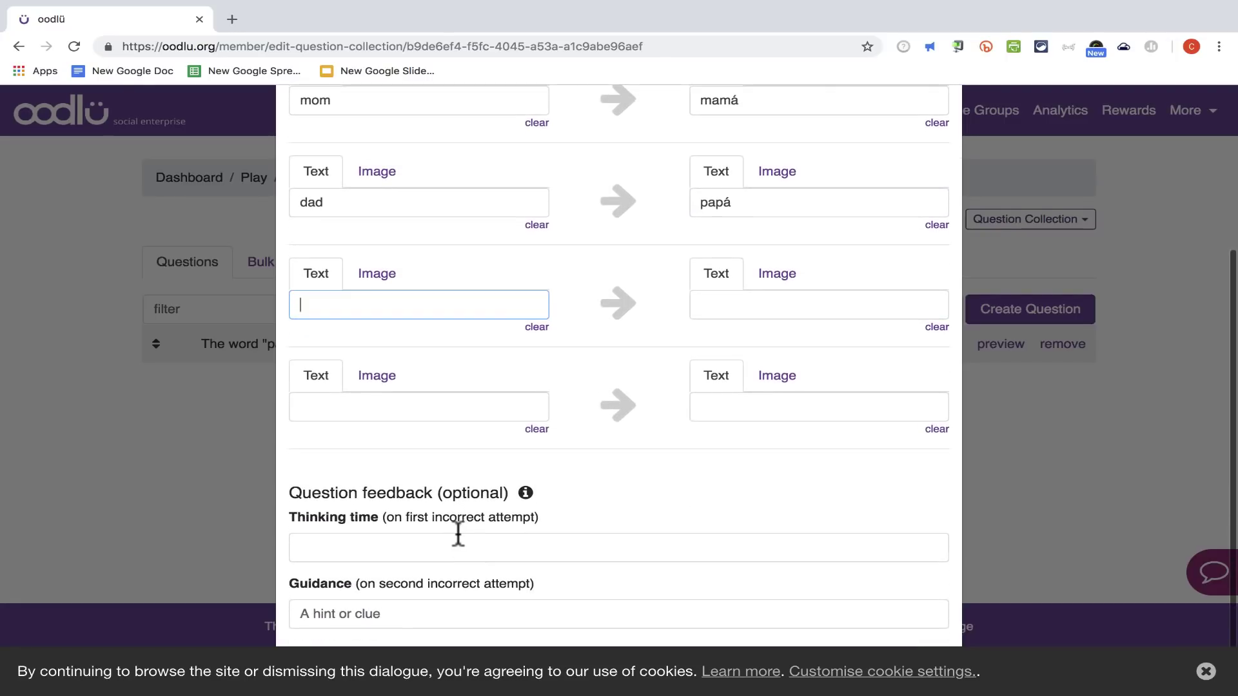
scroll(451, 527, up, 3)
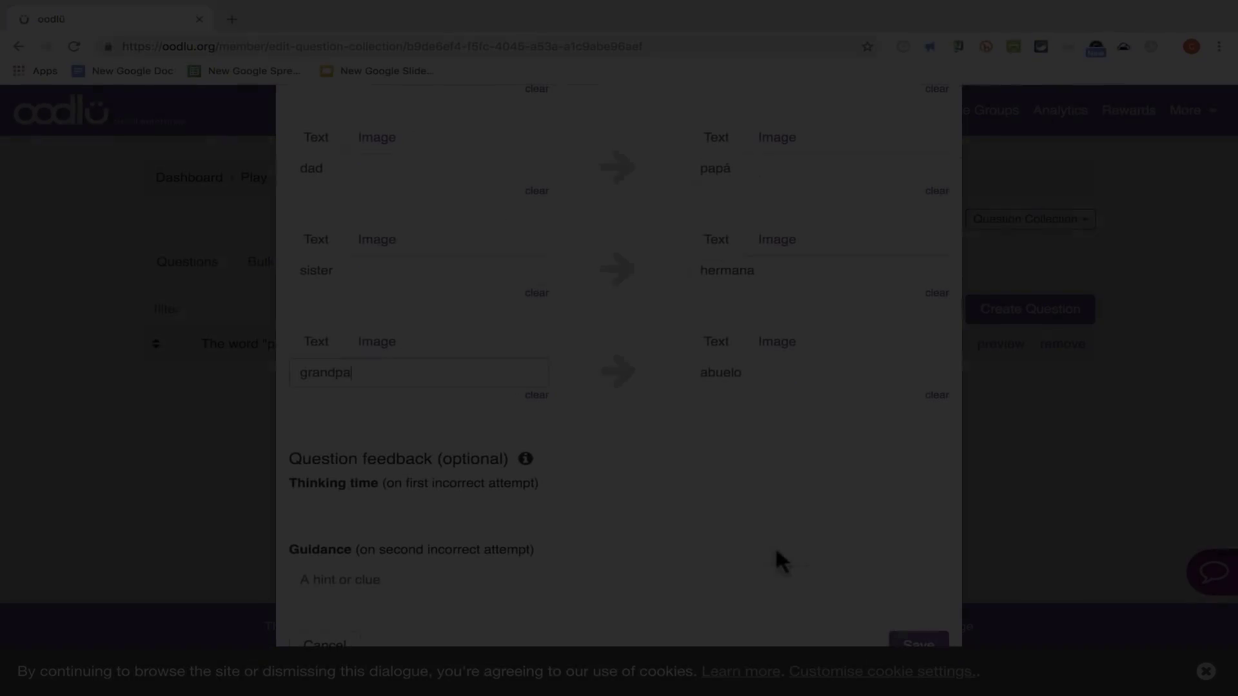
scroll(696, 278, up, 2)
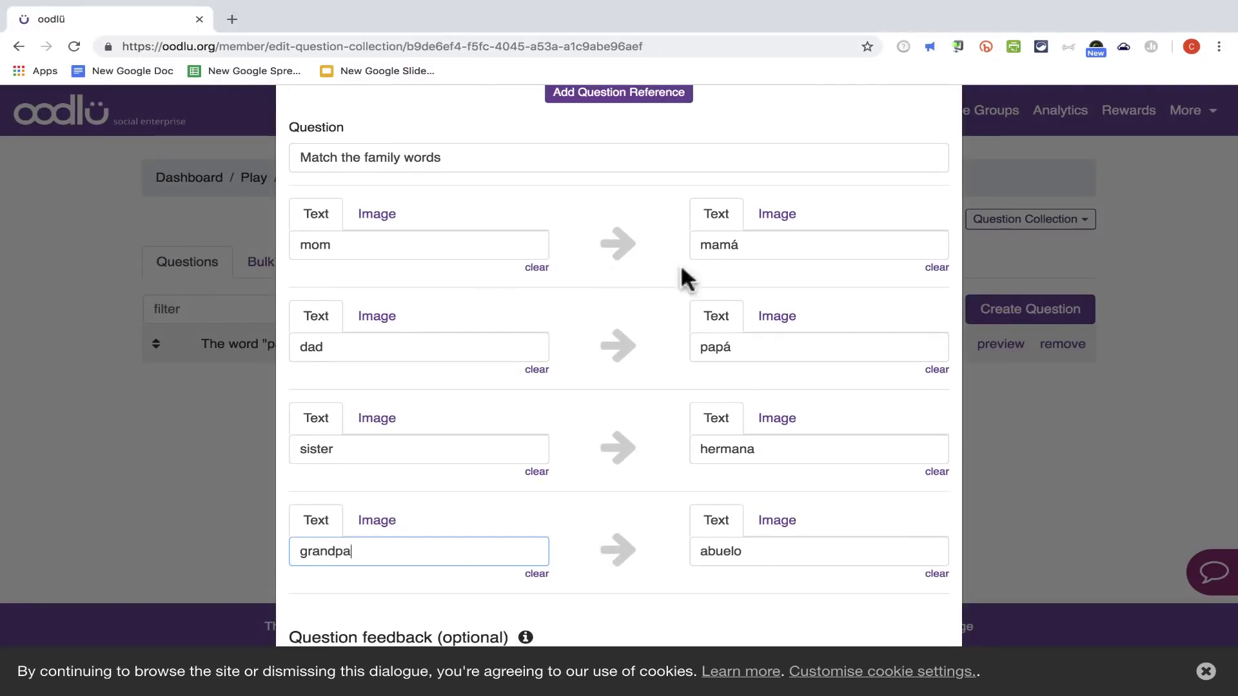
scroll(812, 464, down, 3)
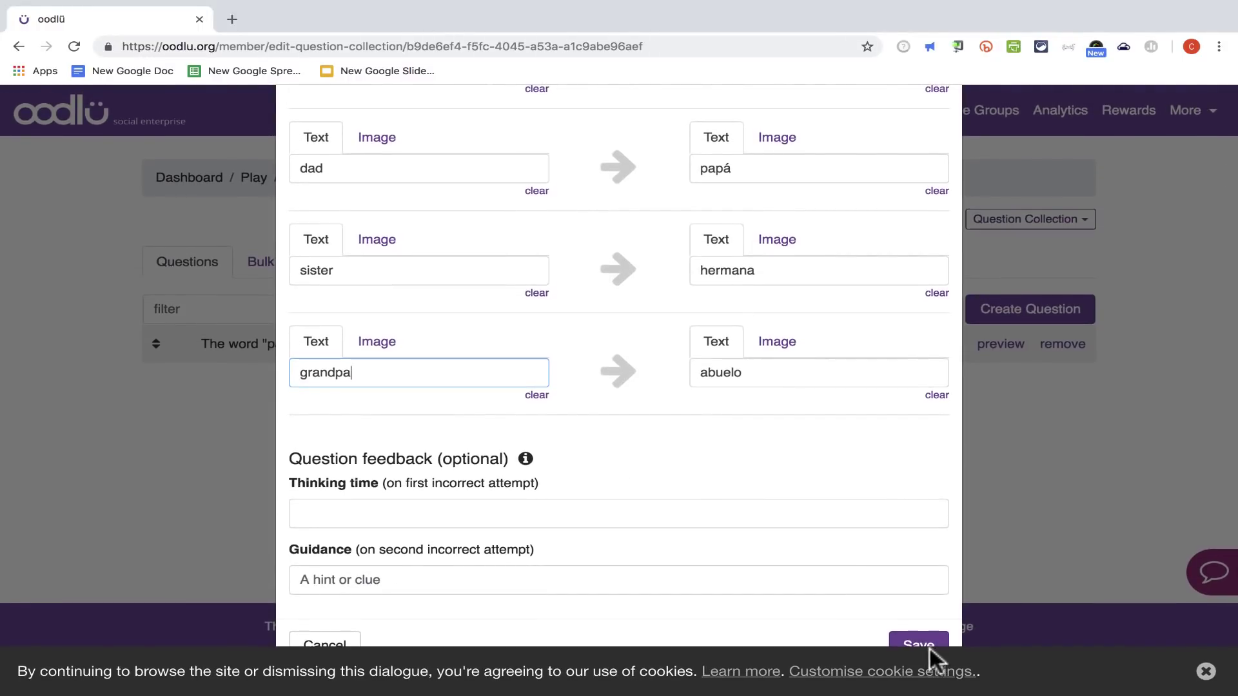
click(922, 645)
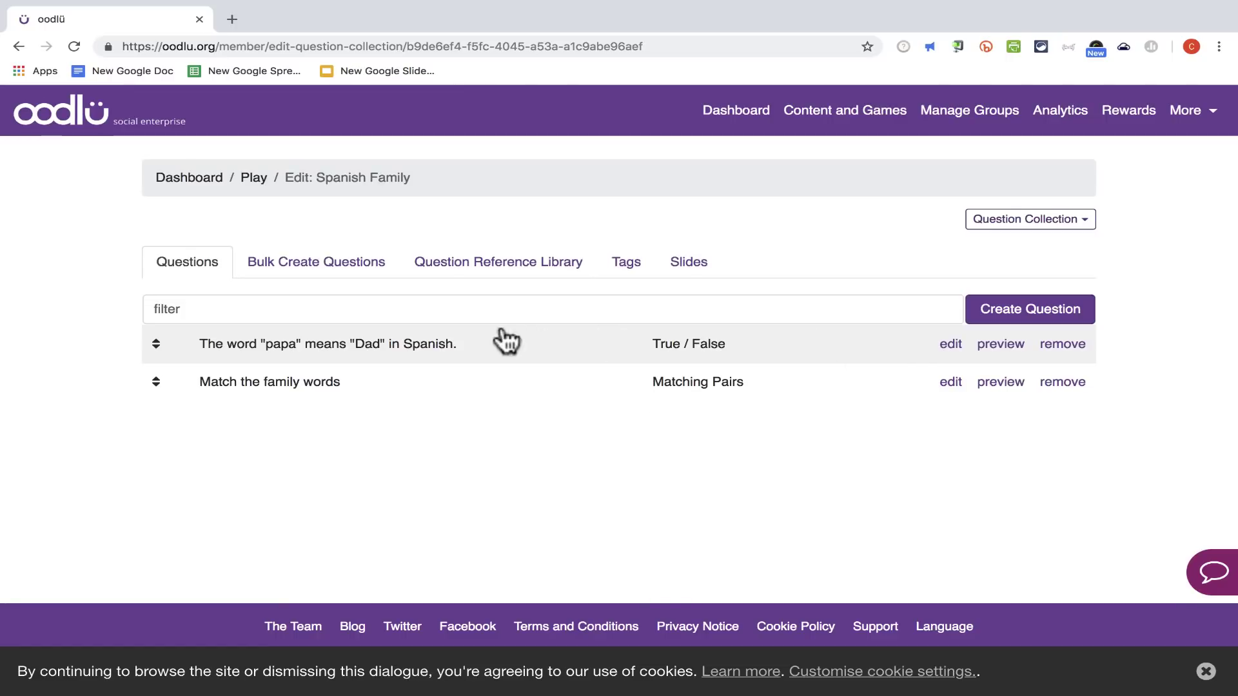
Start a Textual Multiple Choice question and begin filling in its correct answer.
click(1031, 308)
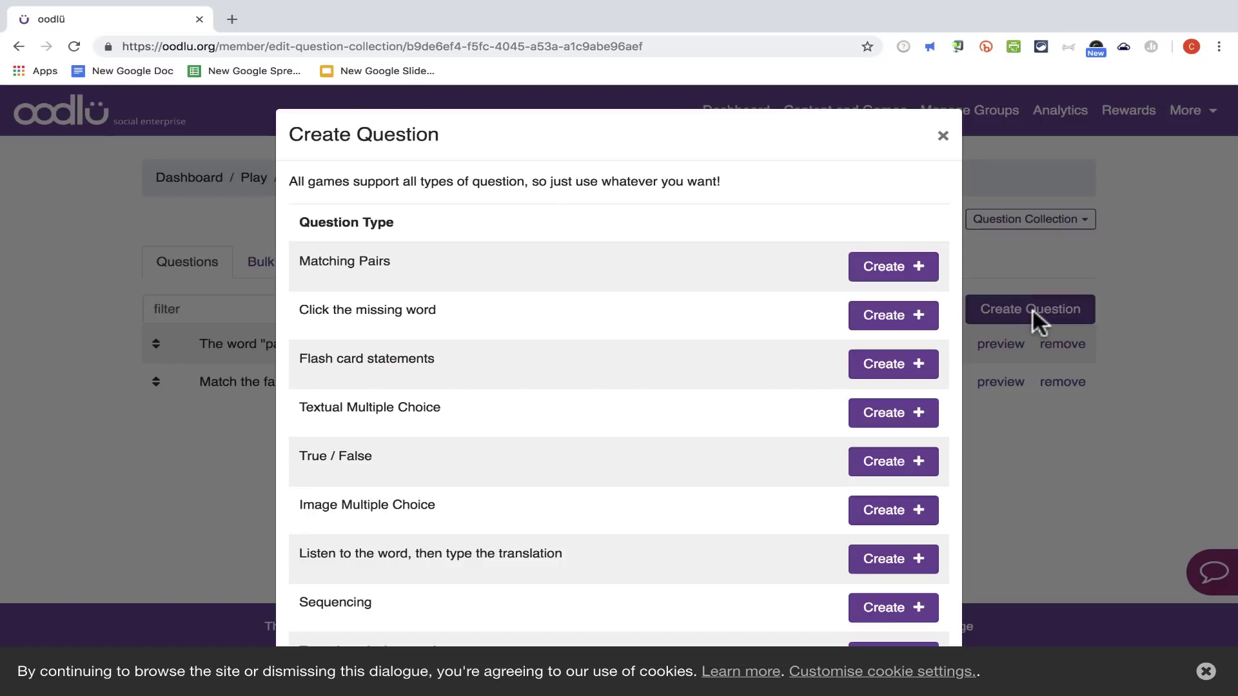
scroll(633, 386, down, 3)
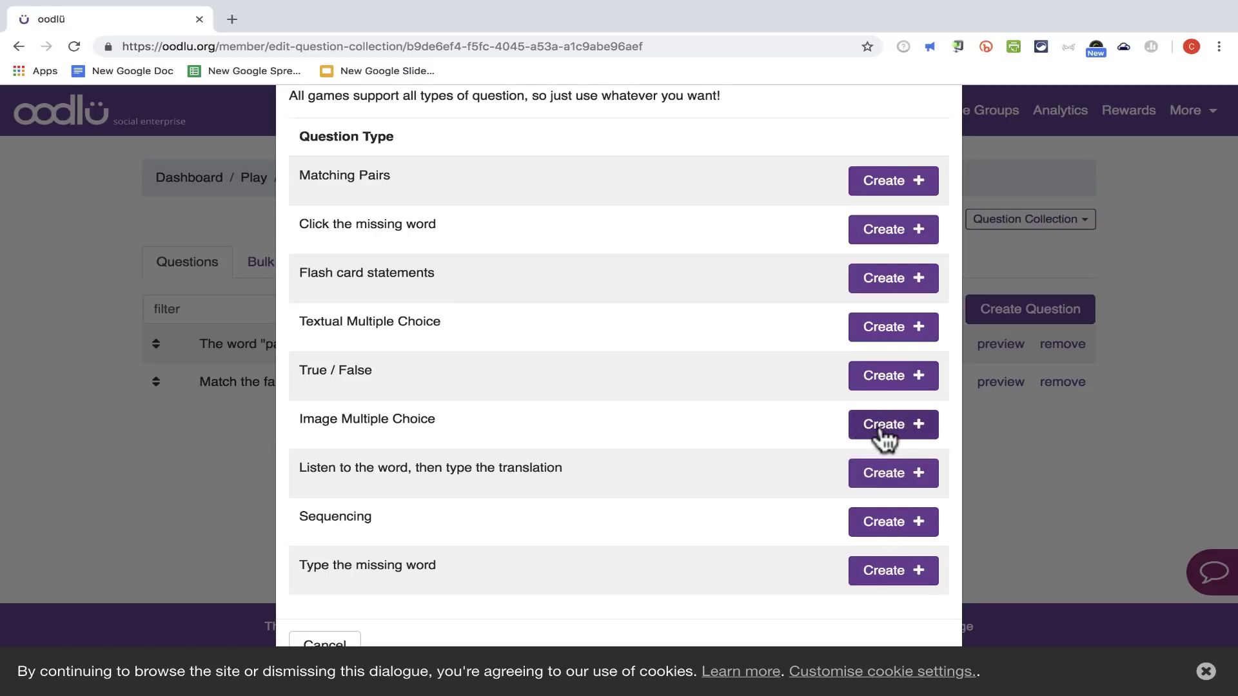
click(886, 336)
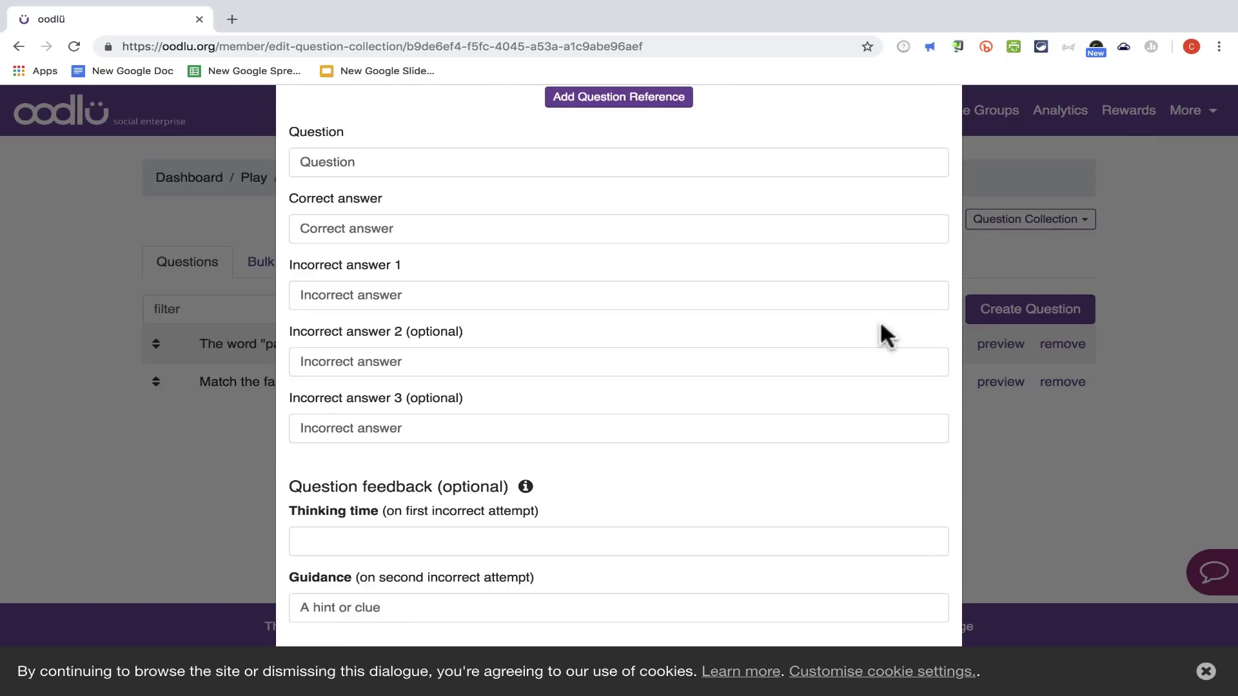
scroll(563, 464, down, 1)
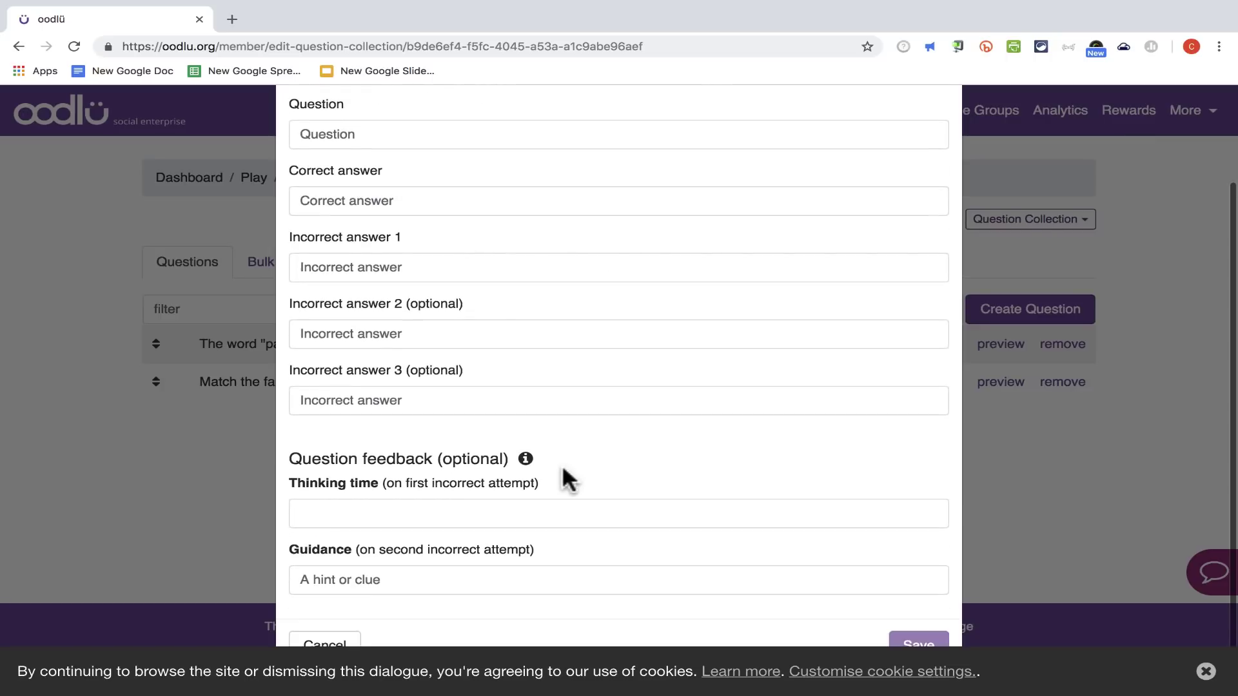
scroll(563, 464, up, 3)
click(419, 301)
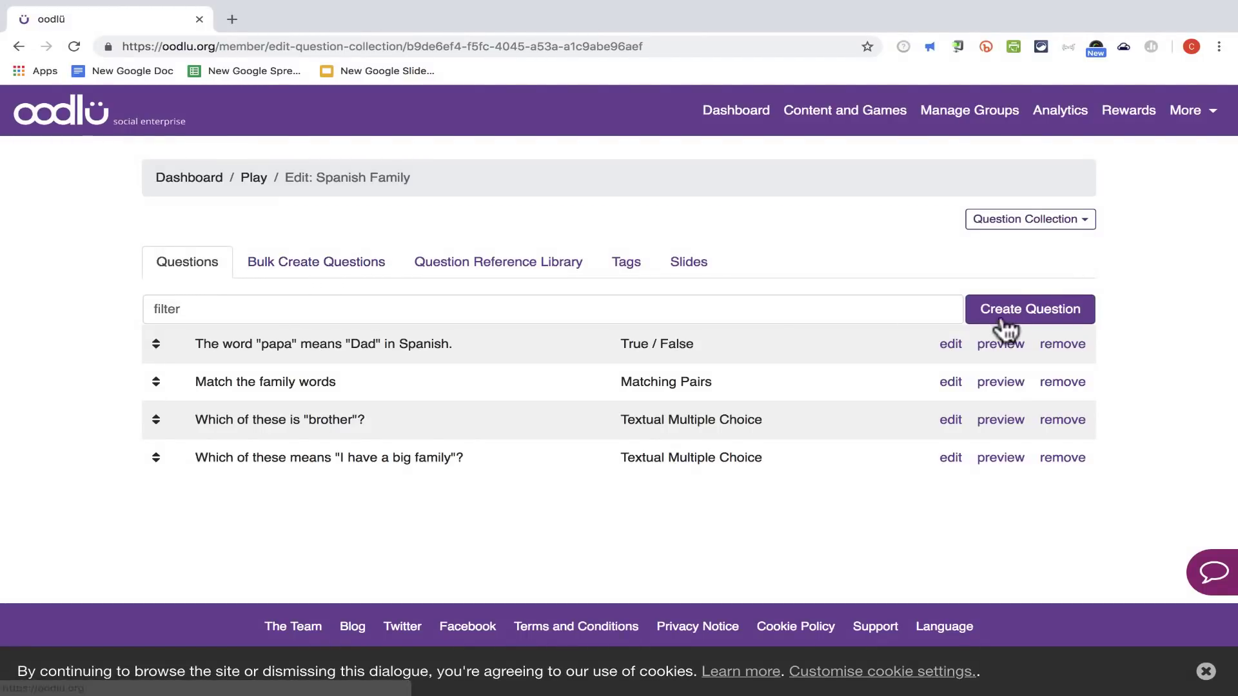
Set bulk question creation to True / False statements and check the first row's answer choices.
click(278, 271)
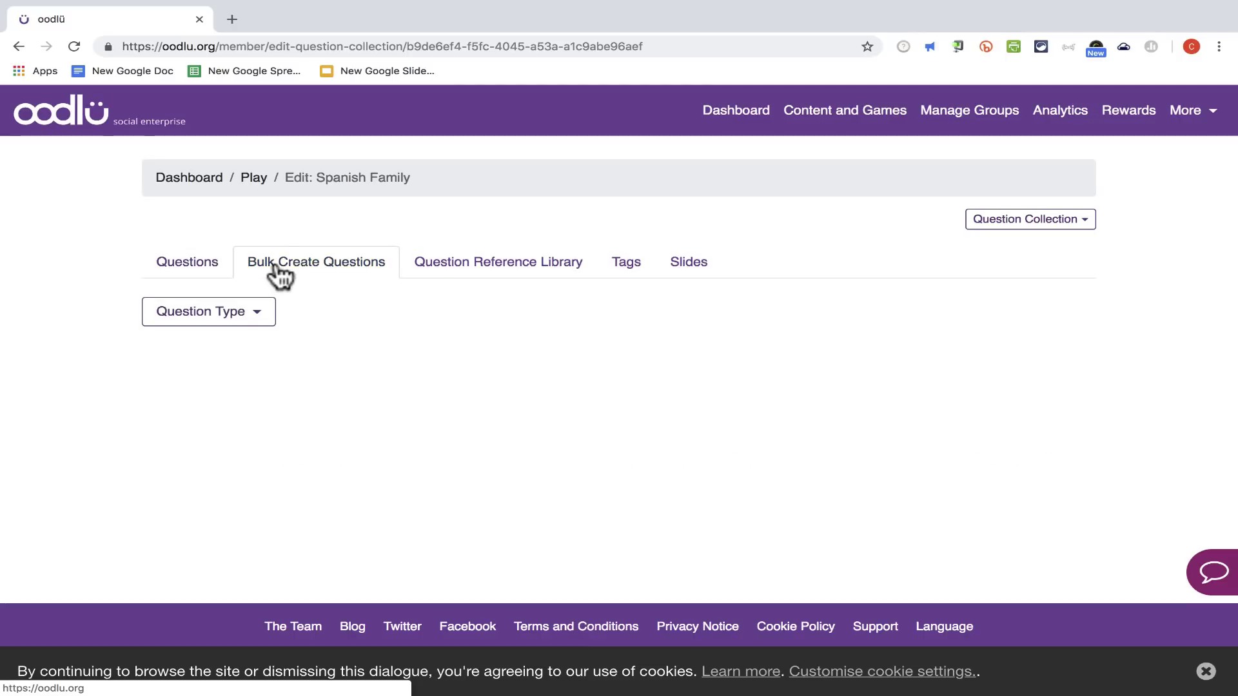
click(257, 315)
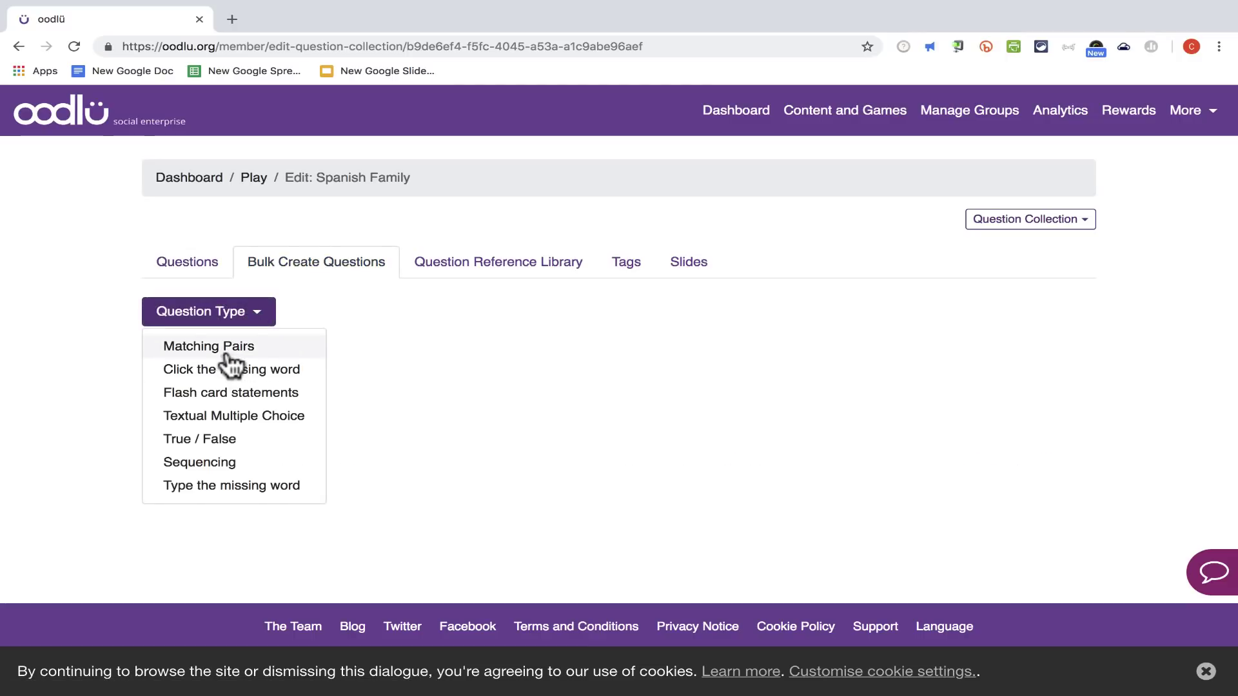
click(226, 439)
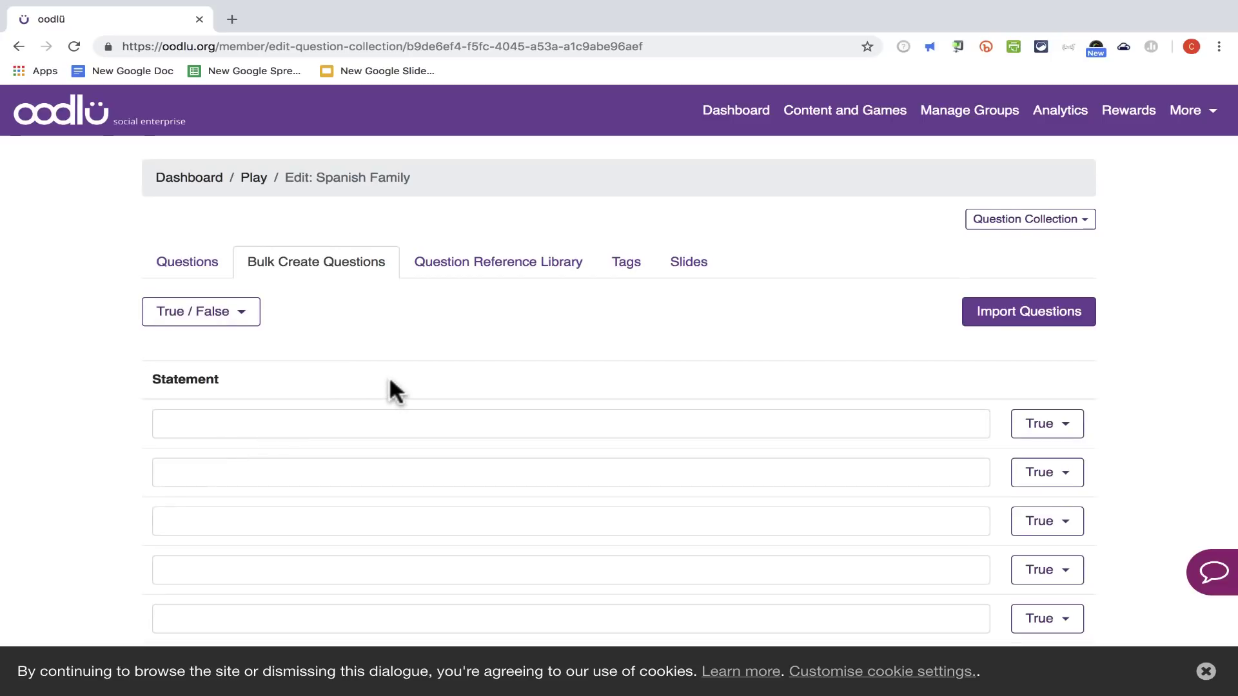
scroll(400, 380, down, 5)
scroll(619, 304, up, 2)
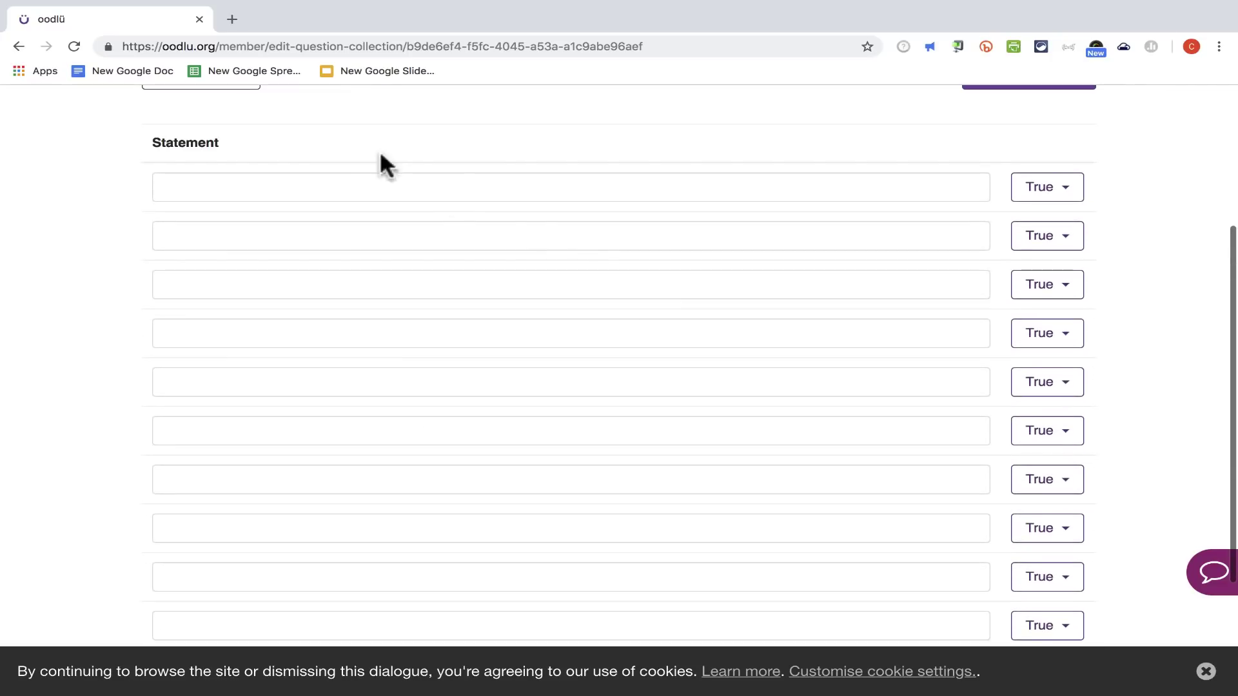
click(312, 184)
click(1060, 191)
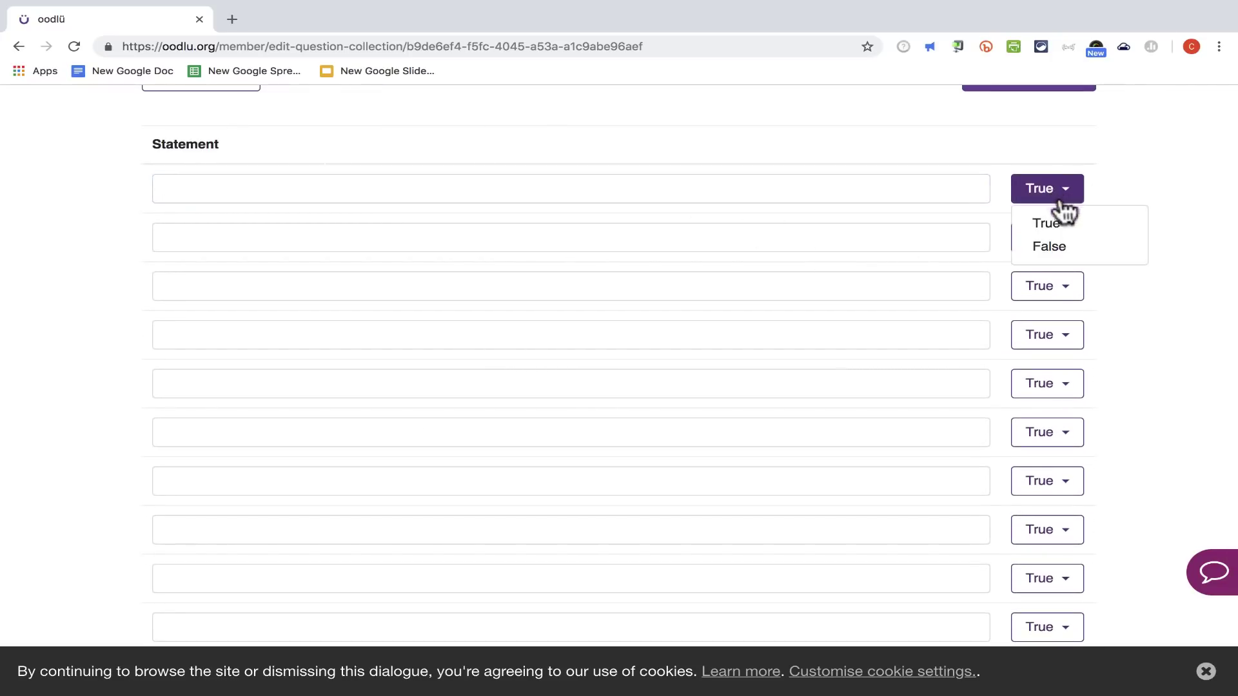
scroll(914, 155, up, 3)
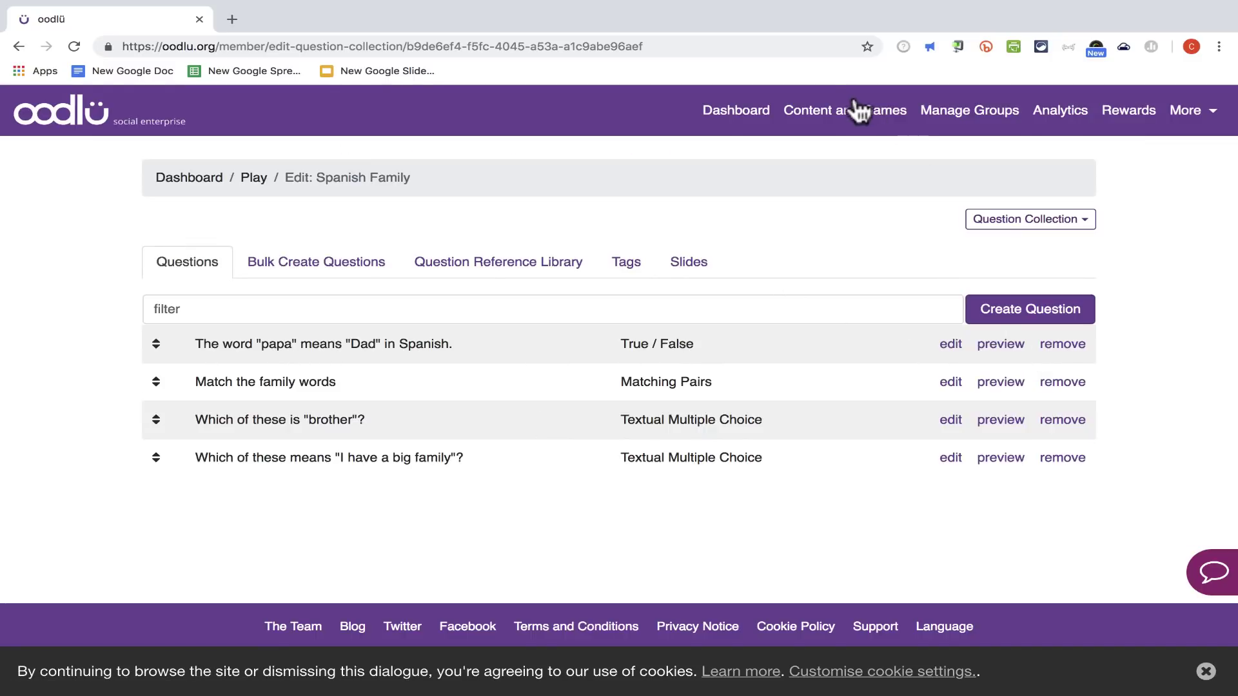
Create a student group named 'Spanish 1' under Manage Groups.
click(752, 124)
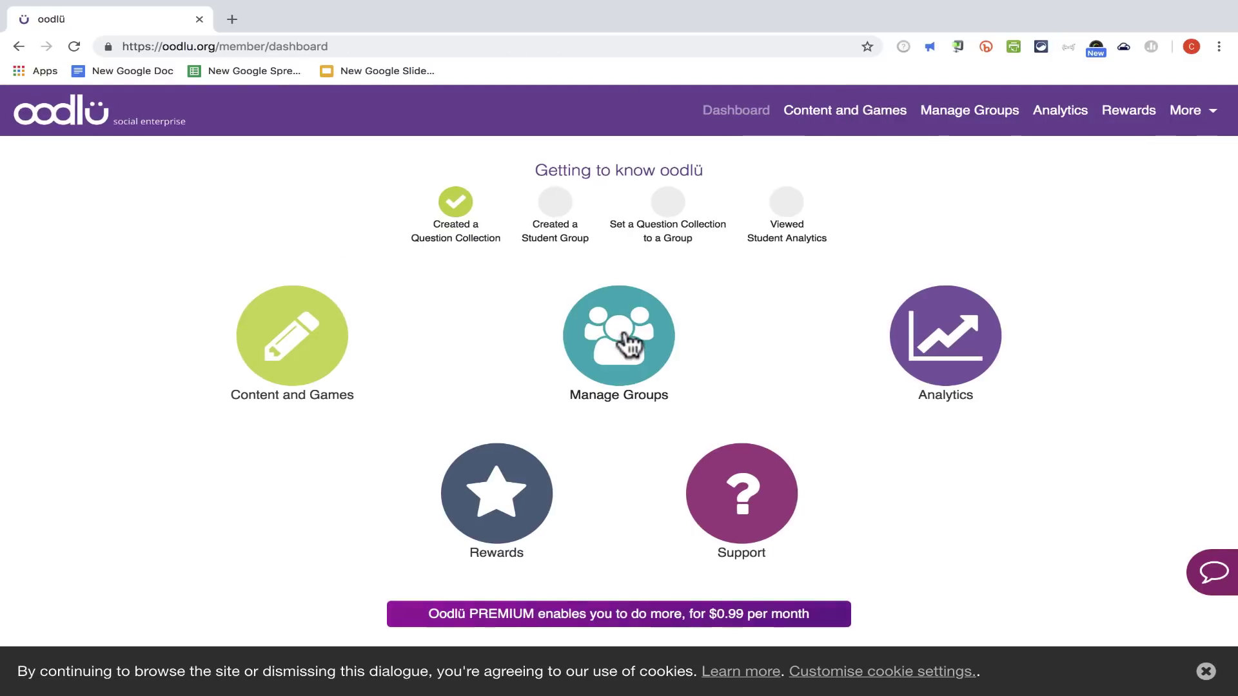
click(629, 345)
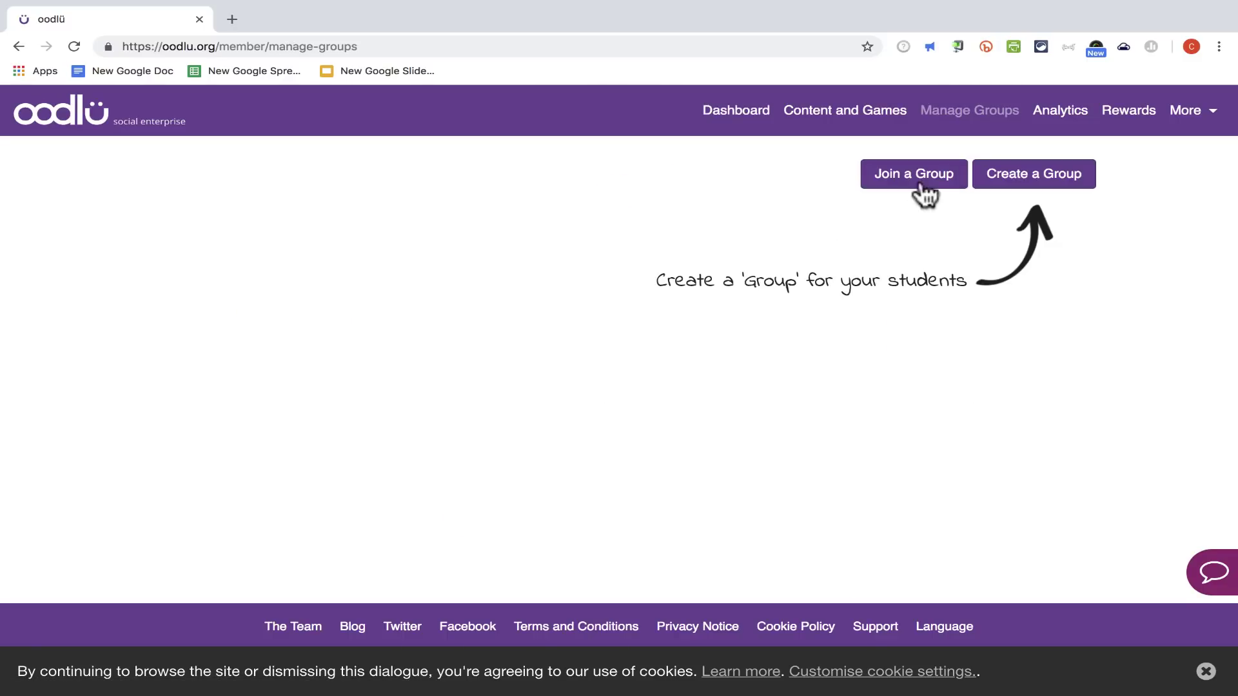
click(1036, 183)
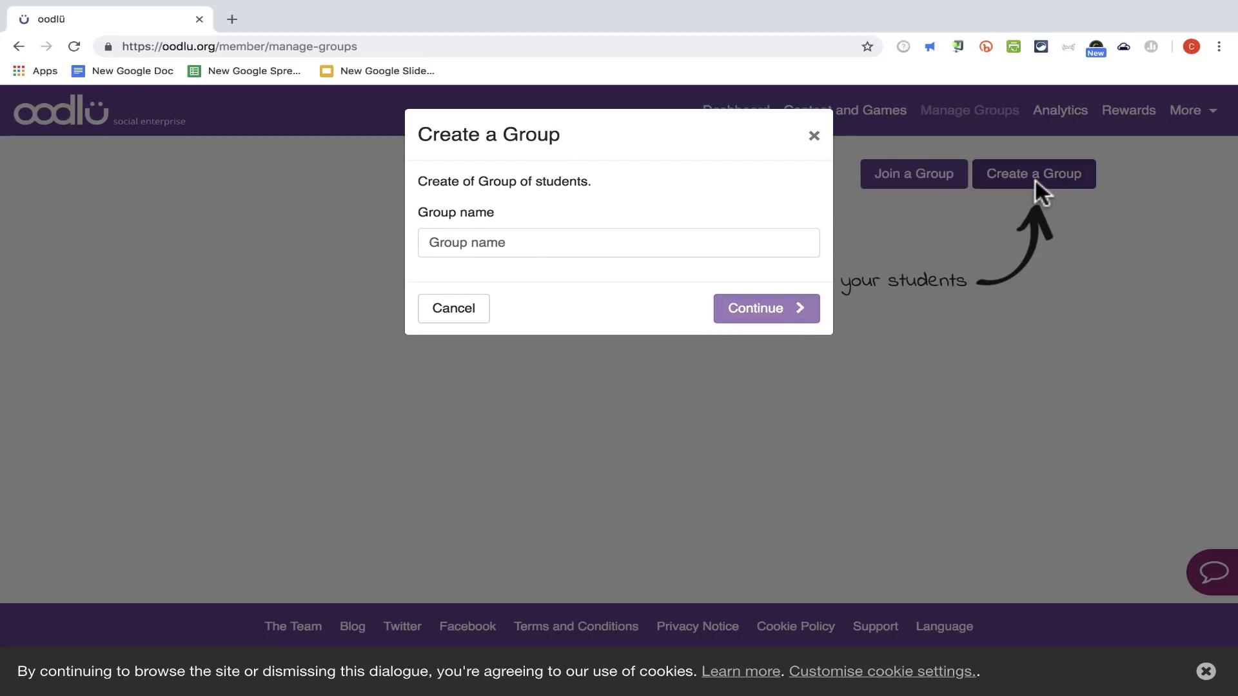
click(575, 244)
text(Spanish 1)
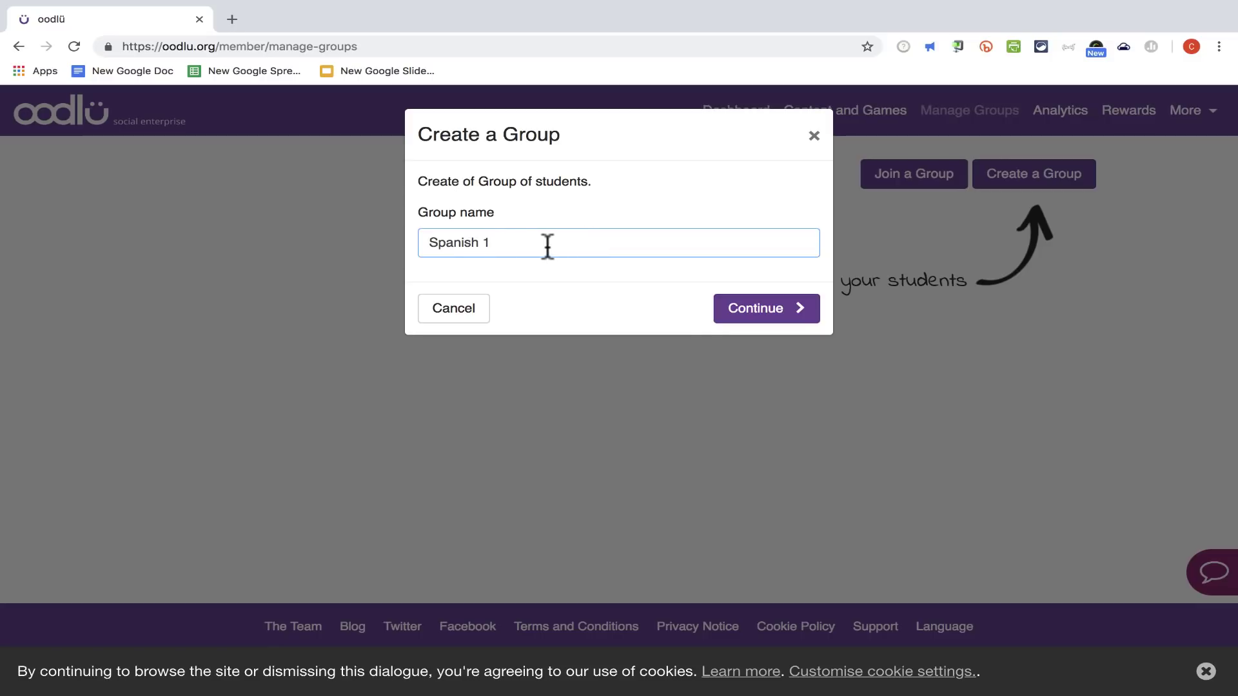
click(792, 310)
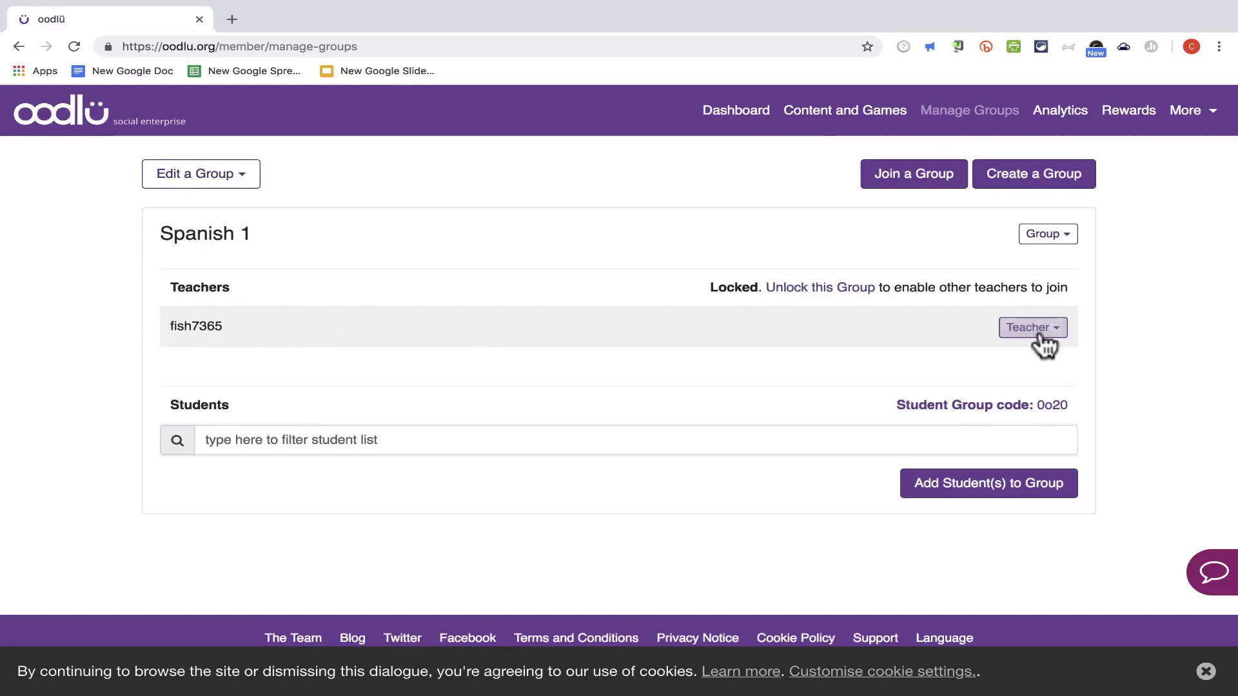
click(781, 288)
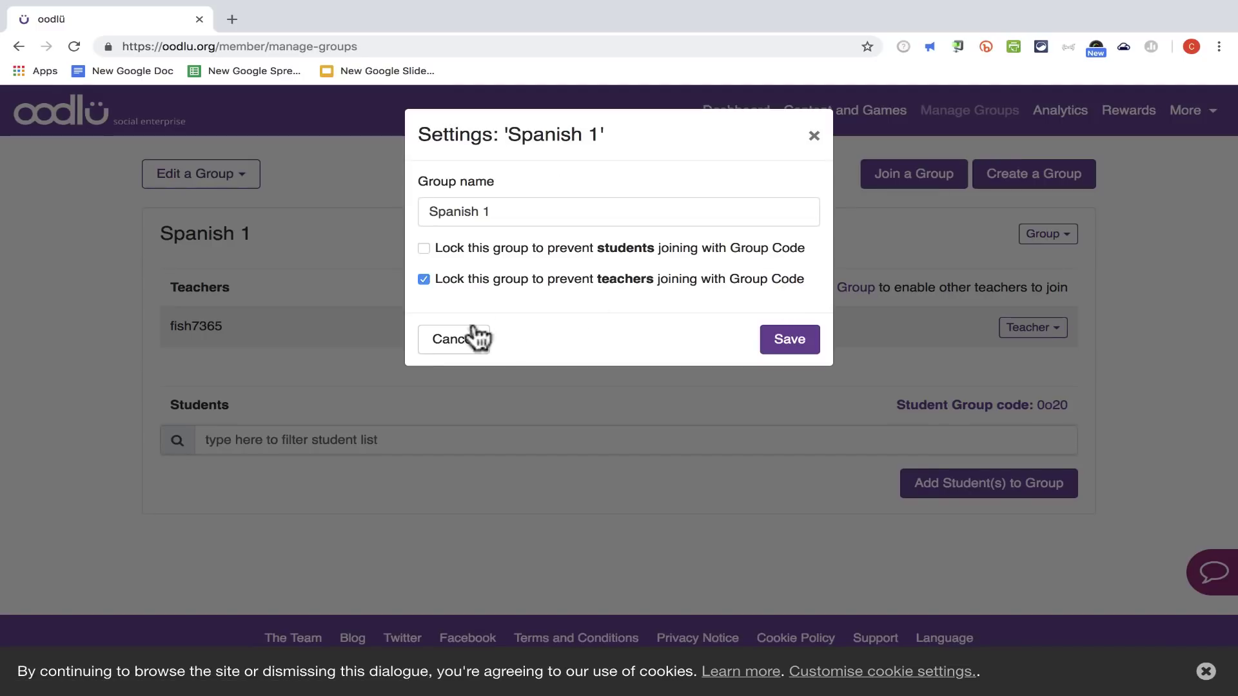
click(787, 339)
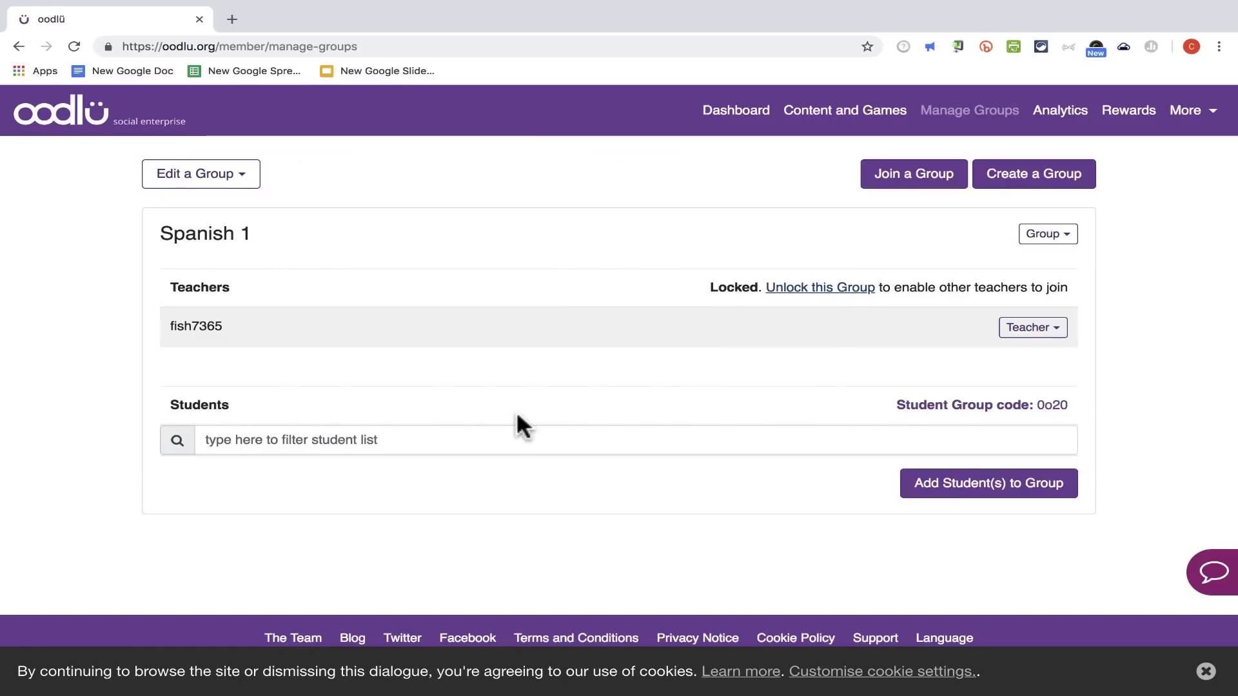
click(953, 487)
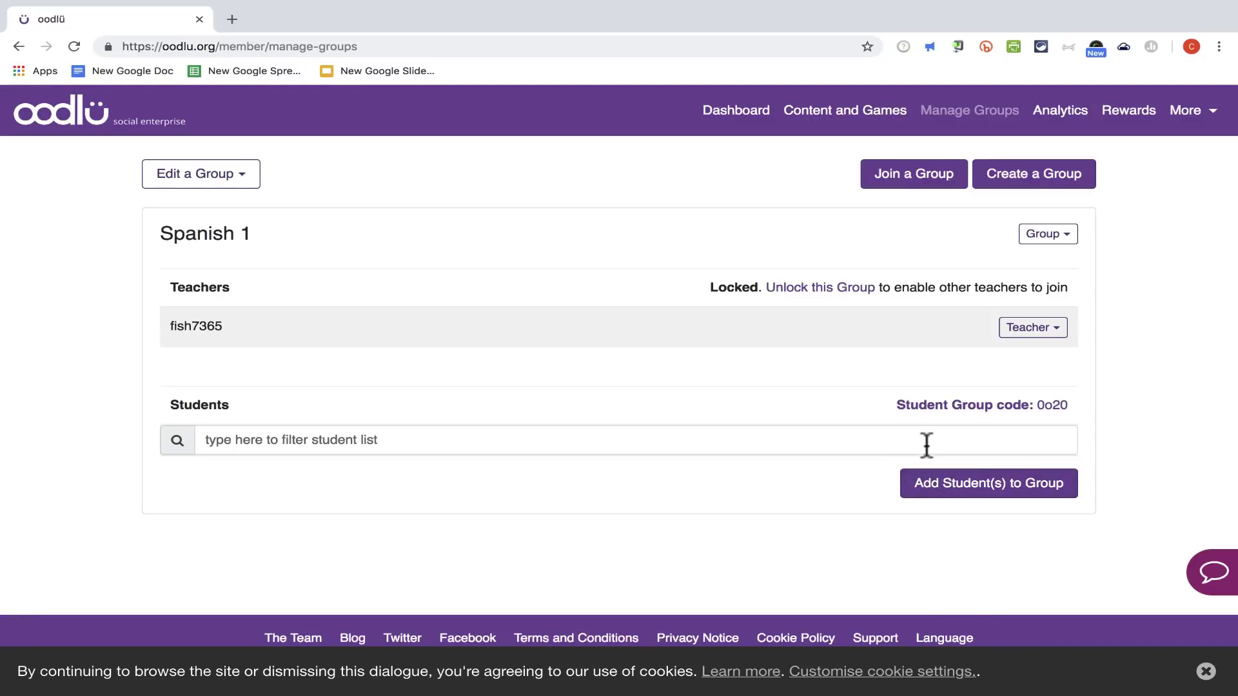
click(984, 406)
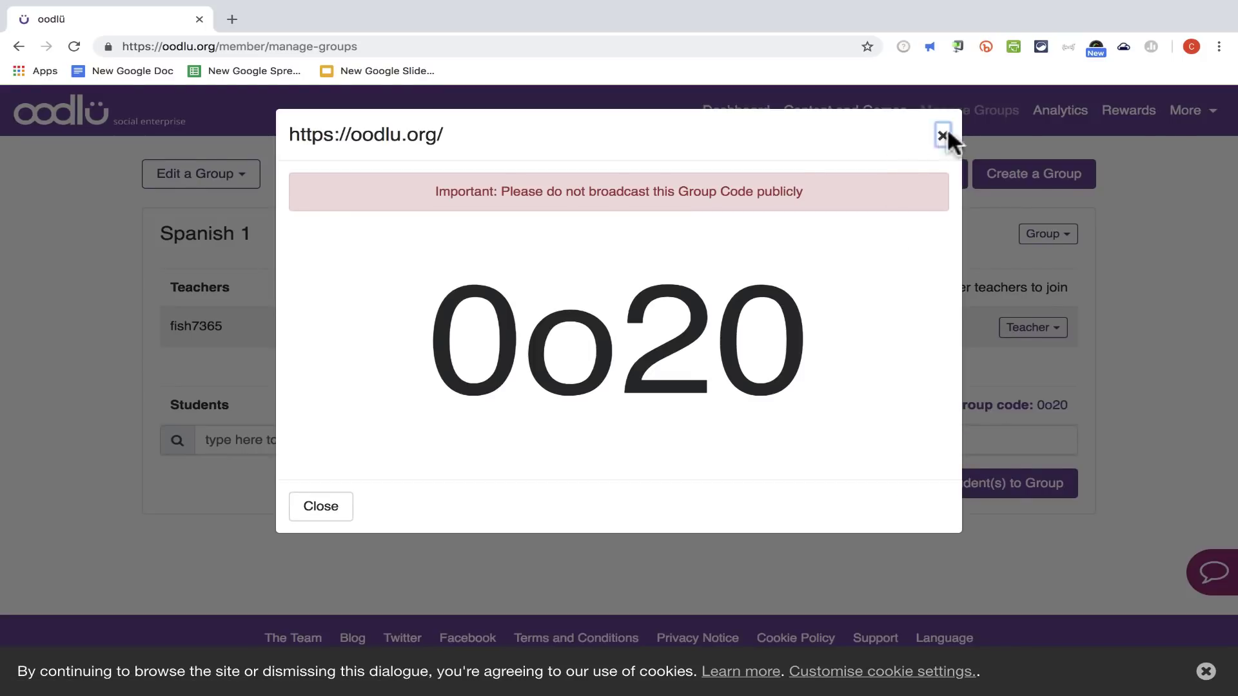
click(944, 134)
click(975, 407)
drag(433, 361, 807, 369)
click(316, 495)
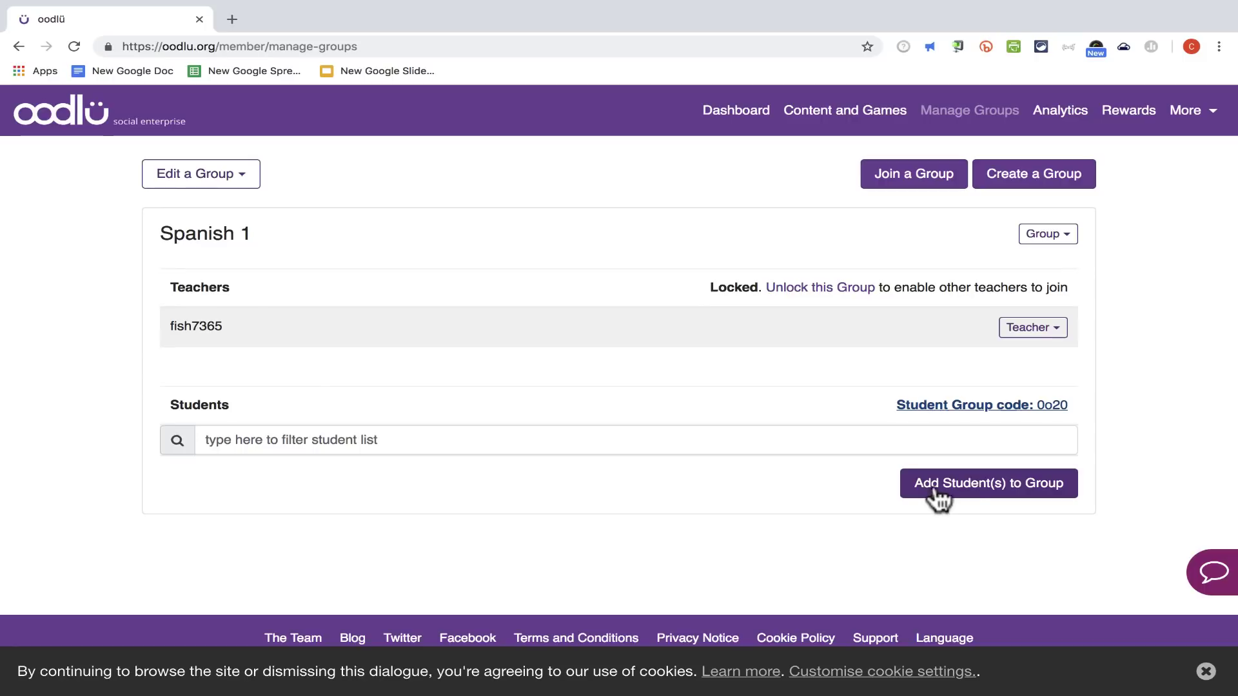
click(964, 487)
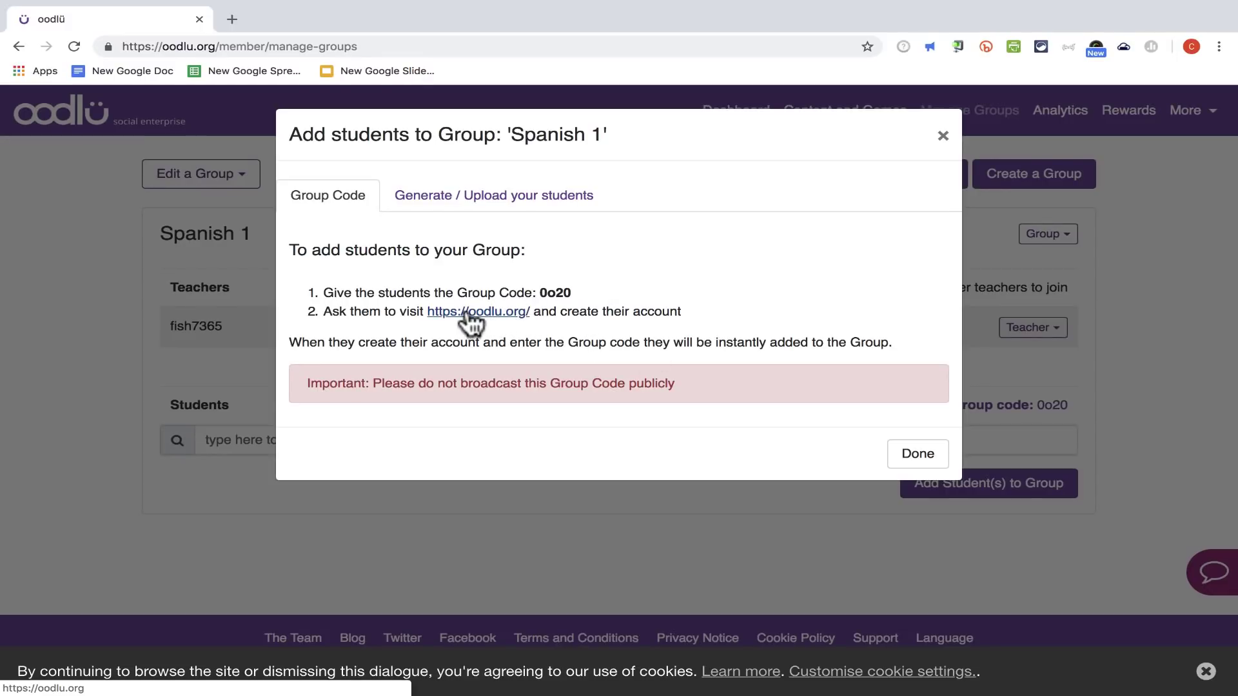
drag(541, 292, 563, 292)
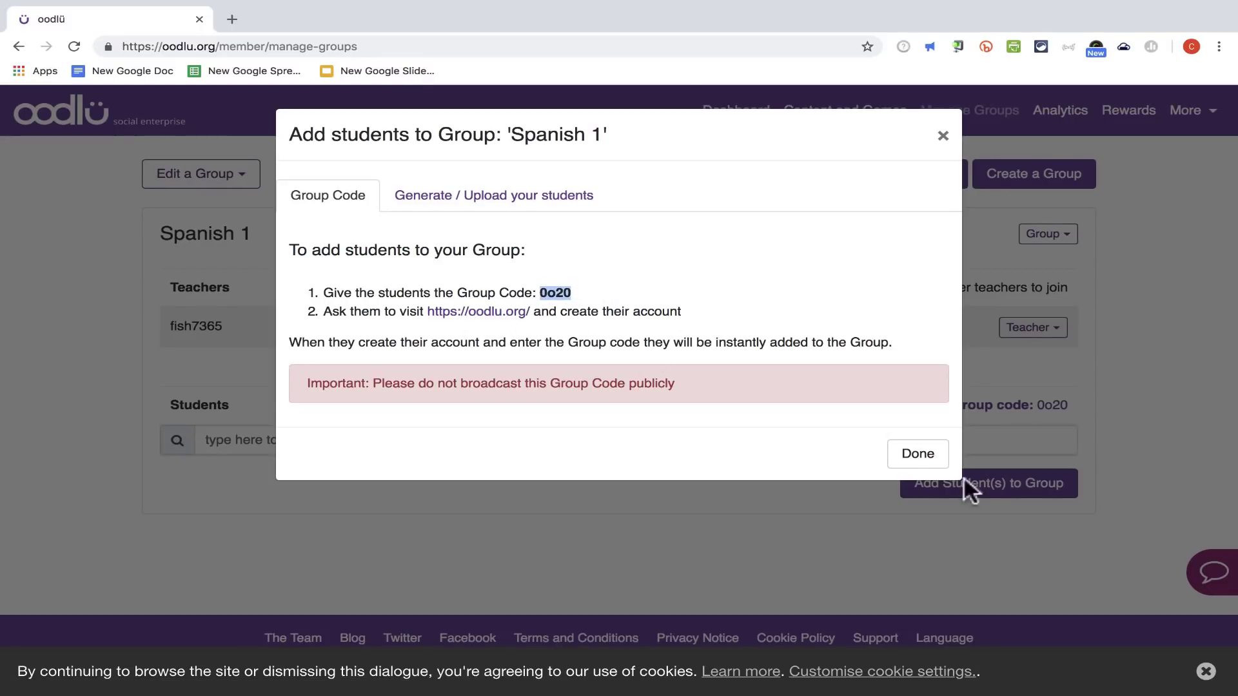
click(919, 454)
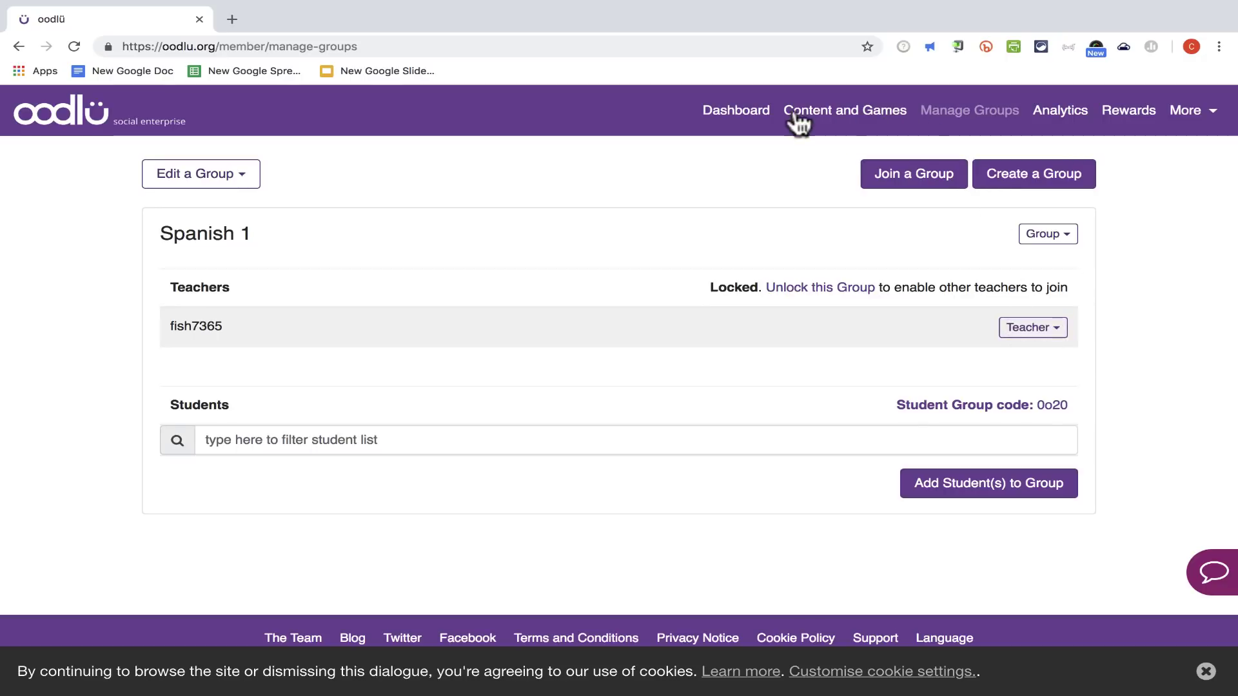
From the dashboard, go to My Question Collections and show the Spanish Family actions.
click(741, 116)
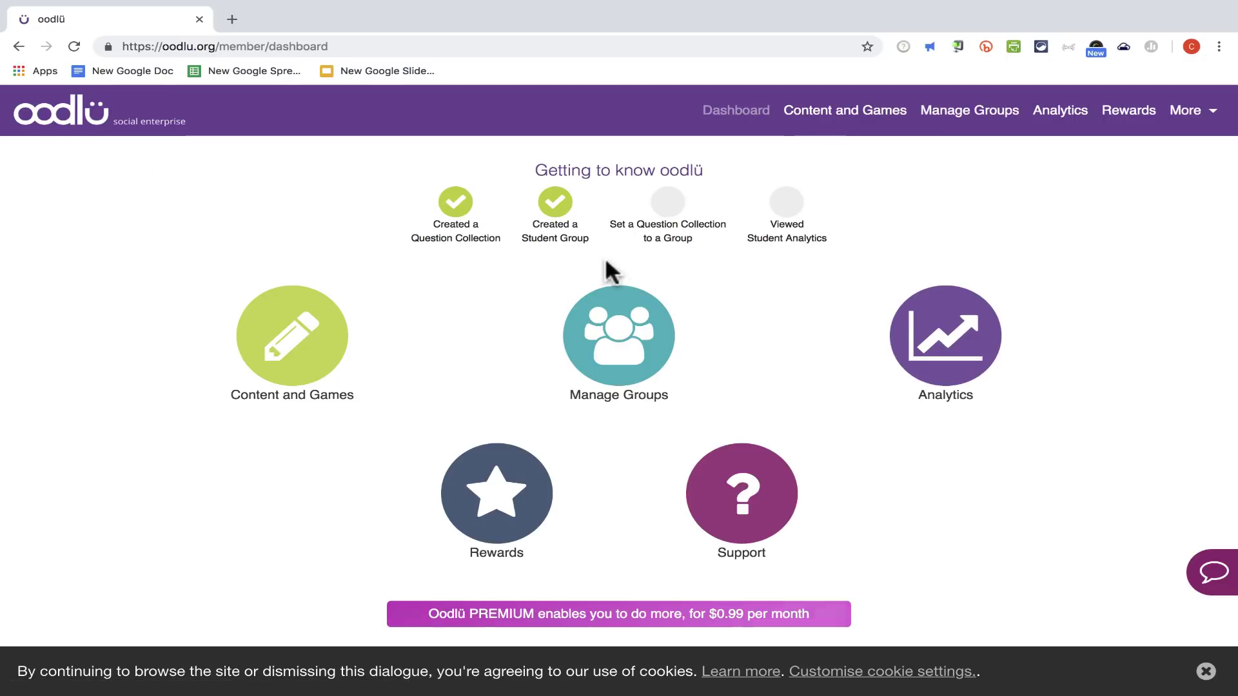
drag(559, 170, 741, 183)
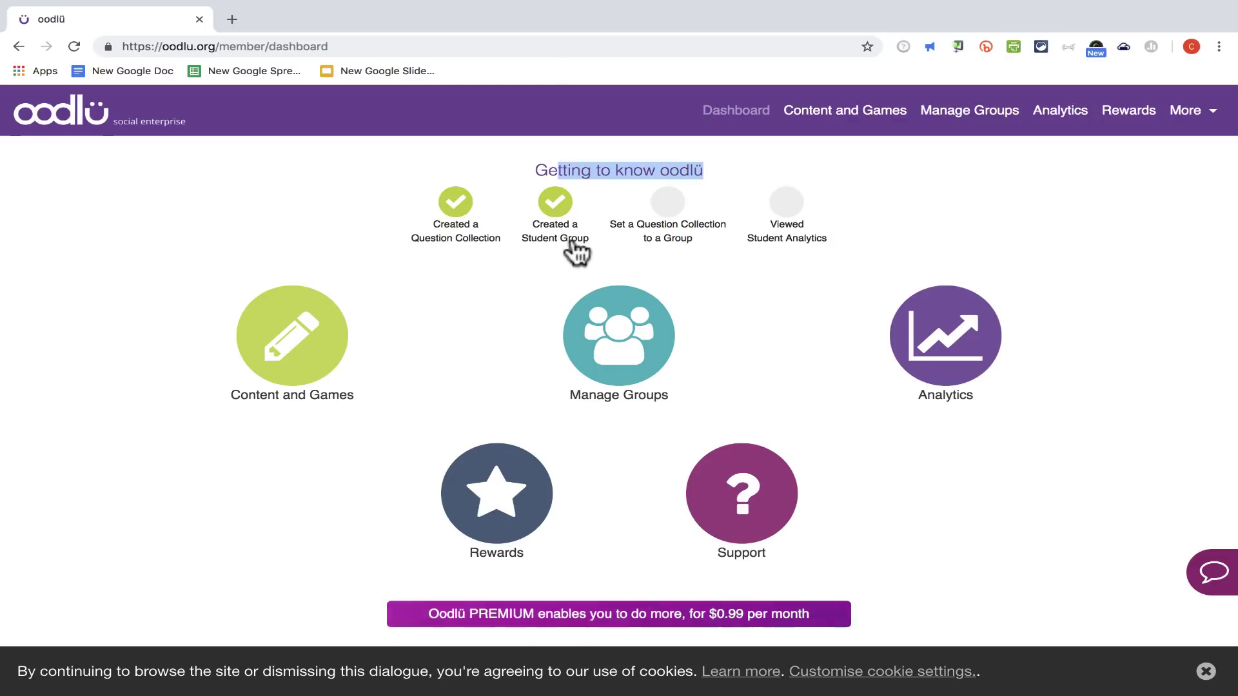
click(677, 206)
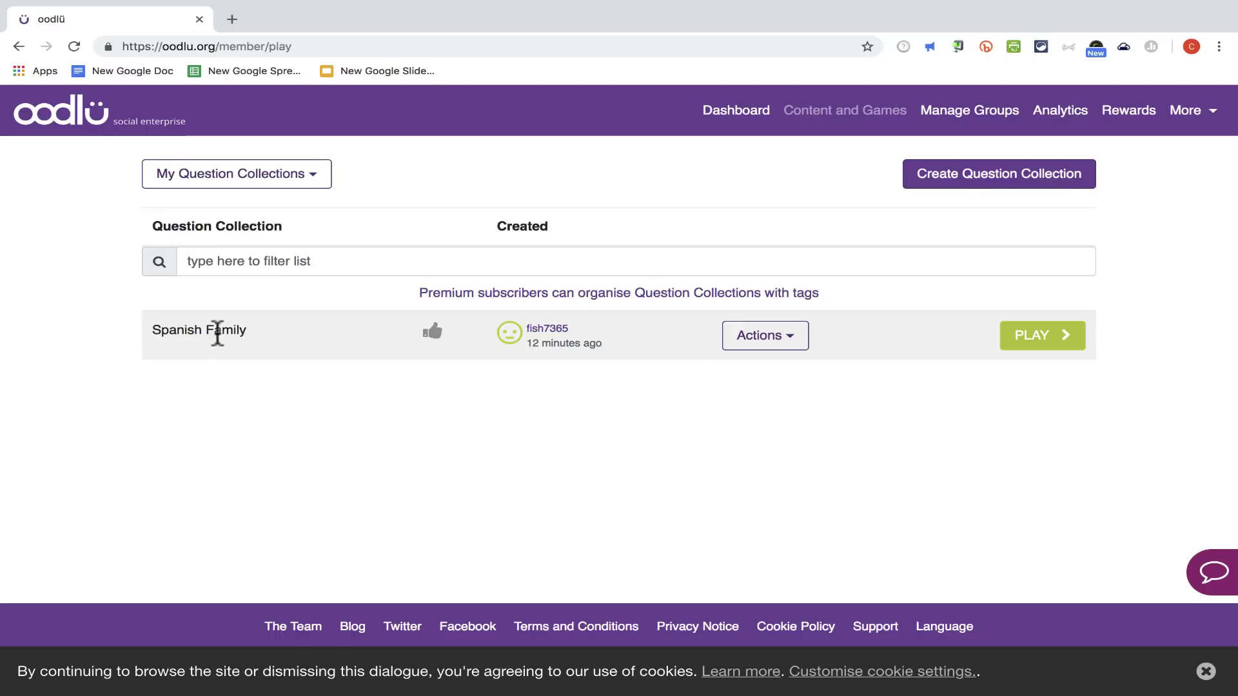
click(799, 340)
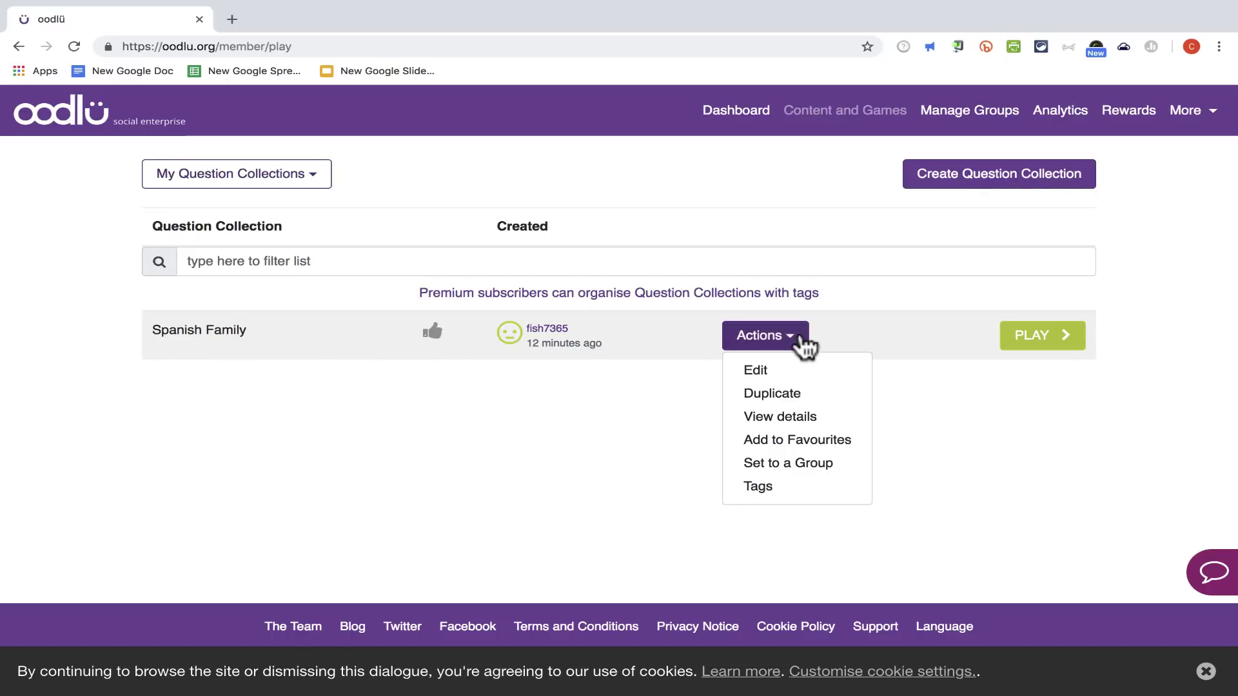
Set Spanish Family to the Spanish 1 group as formative and save the assignment.
click(814, 465)
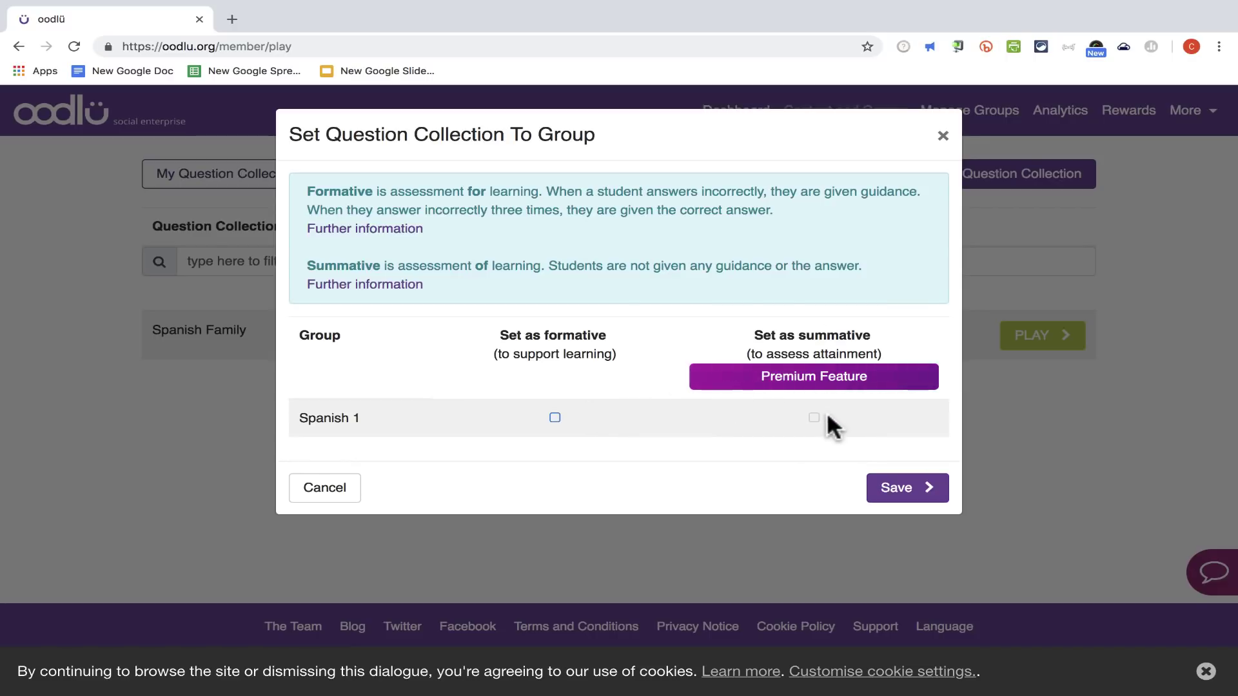
click(555, 419)
click(928, 490)
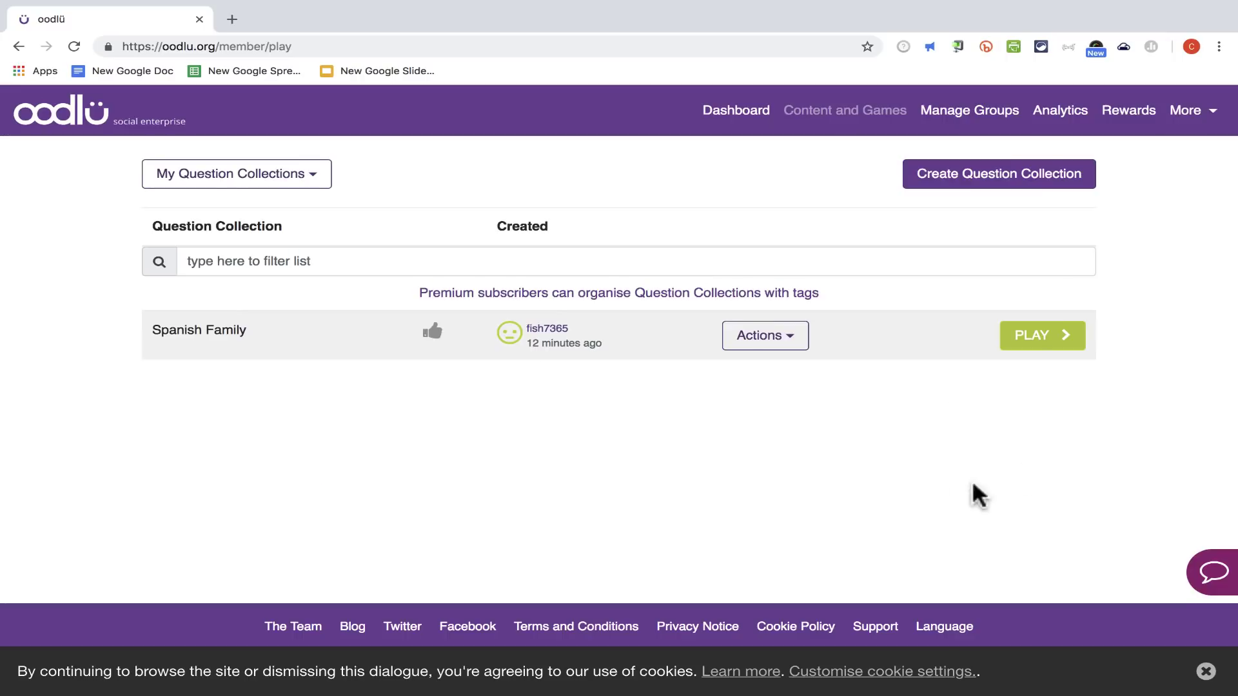
click(970, 113)
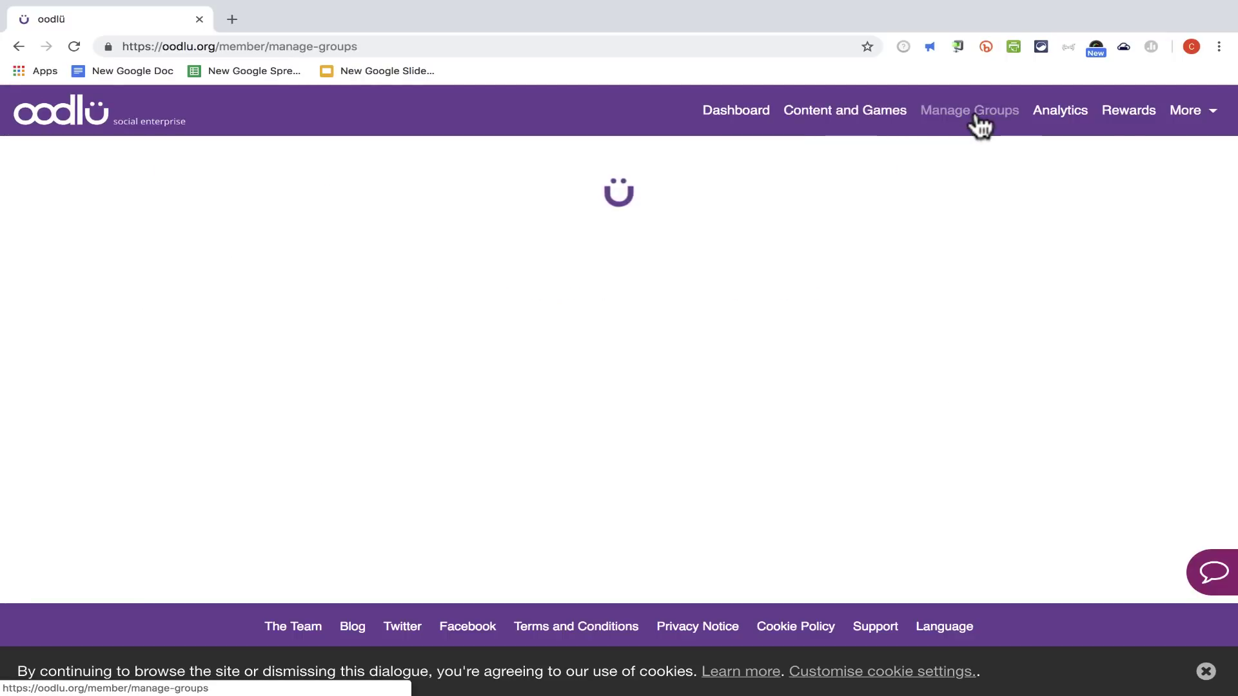
click(208, 182)
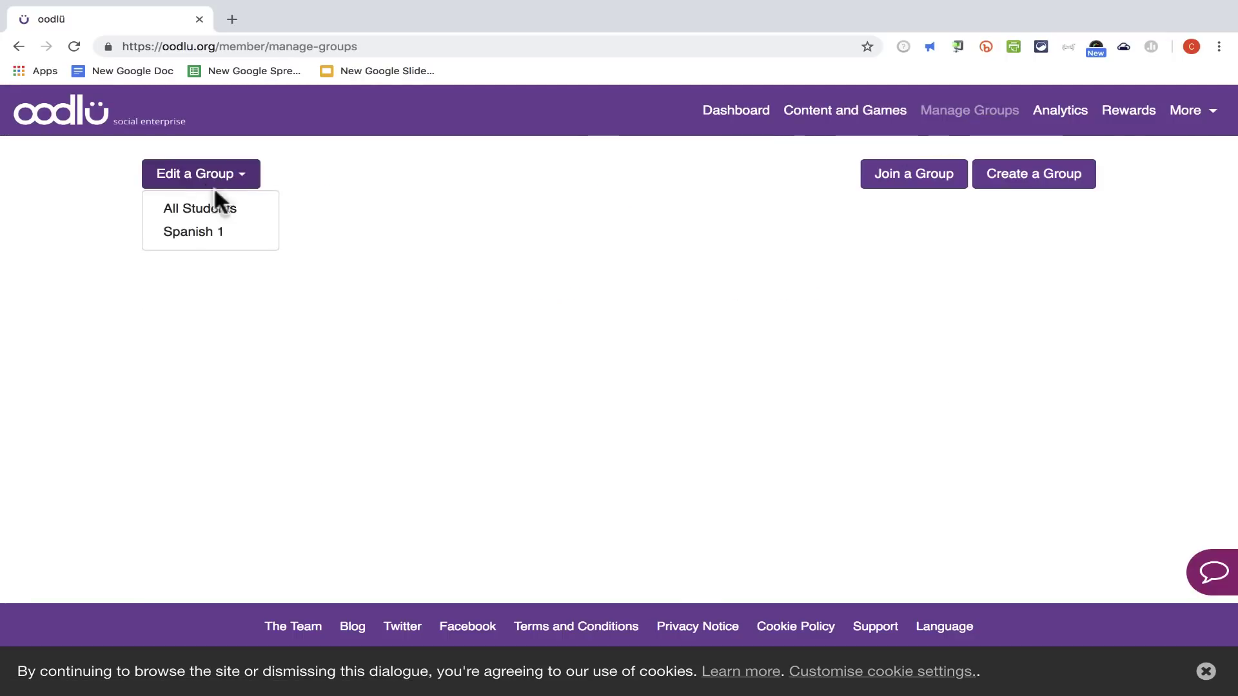
click(203, 232)
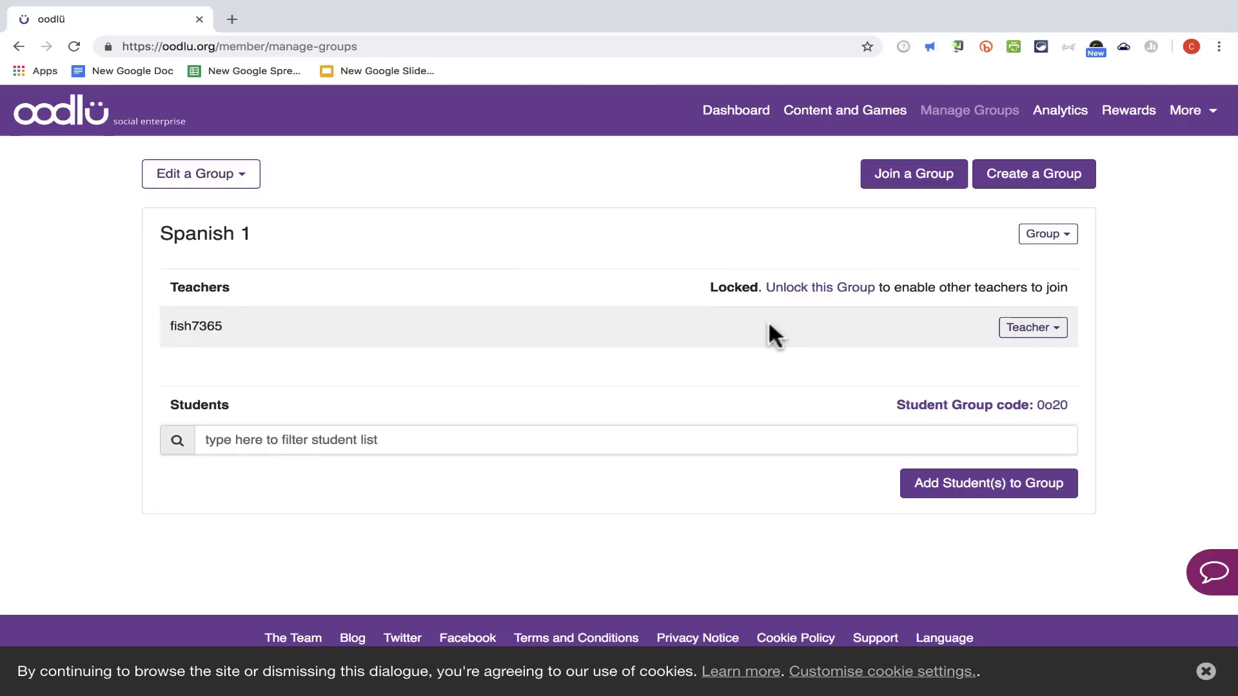
click(828, 115)
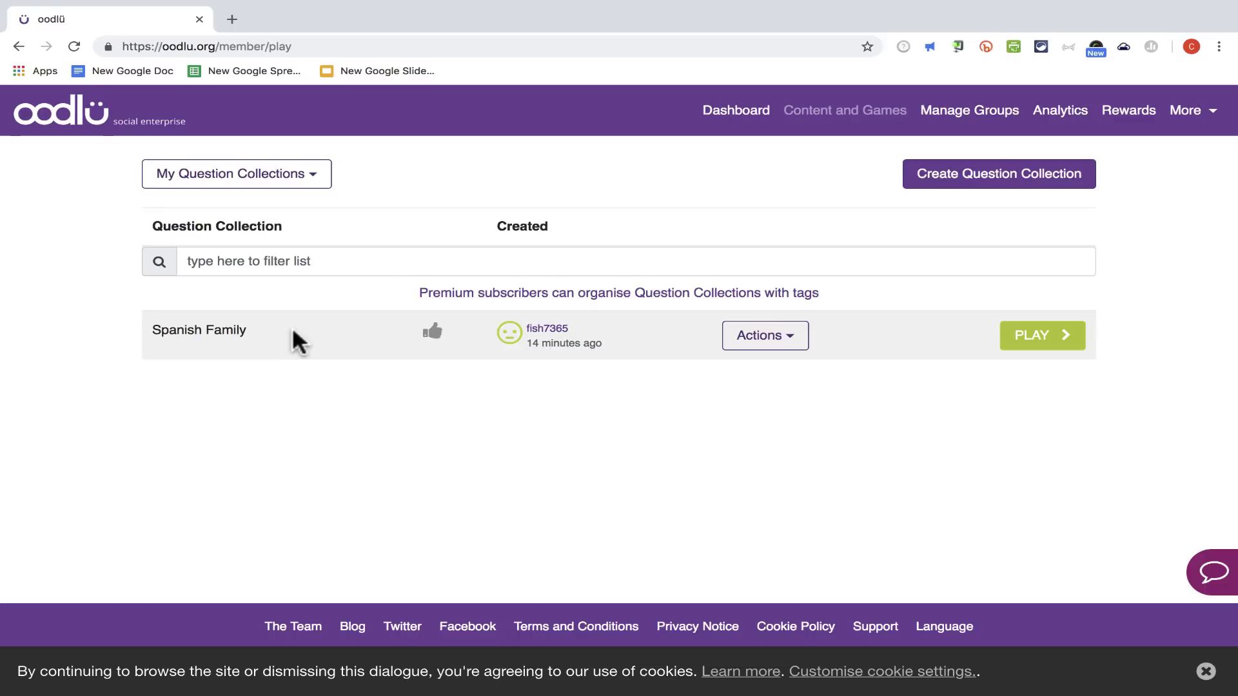
click(788, 348)
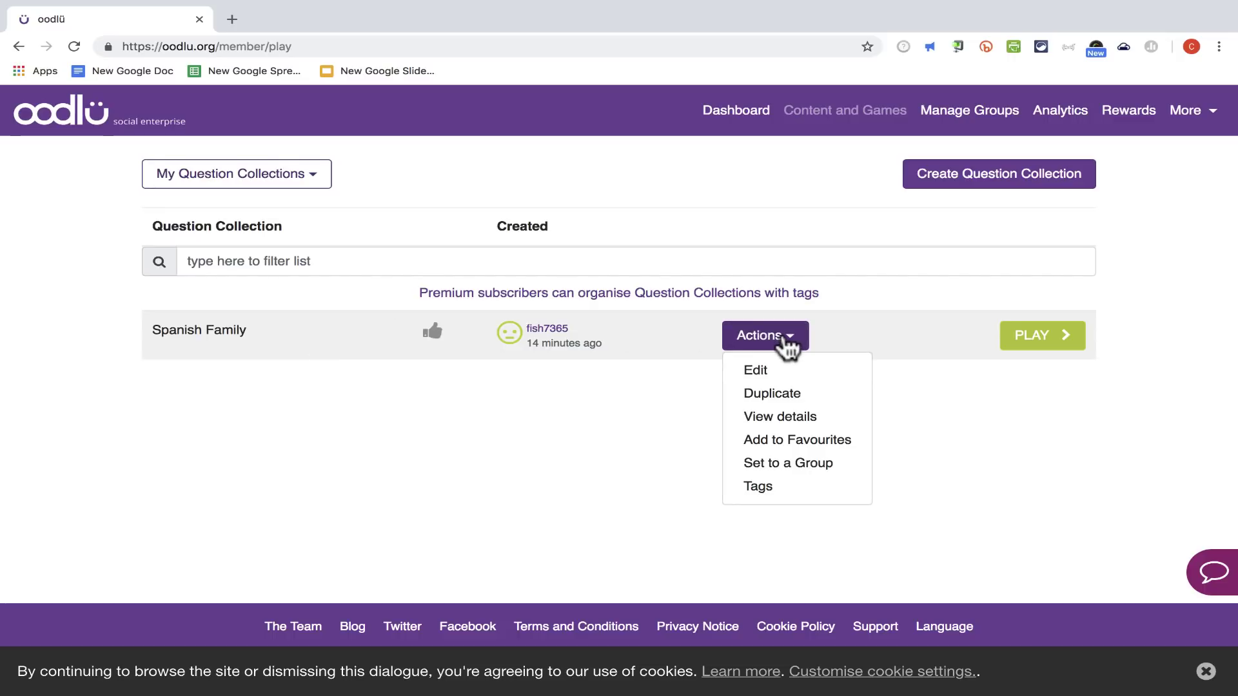
click(797, 461)
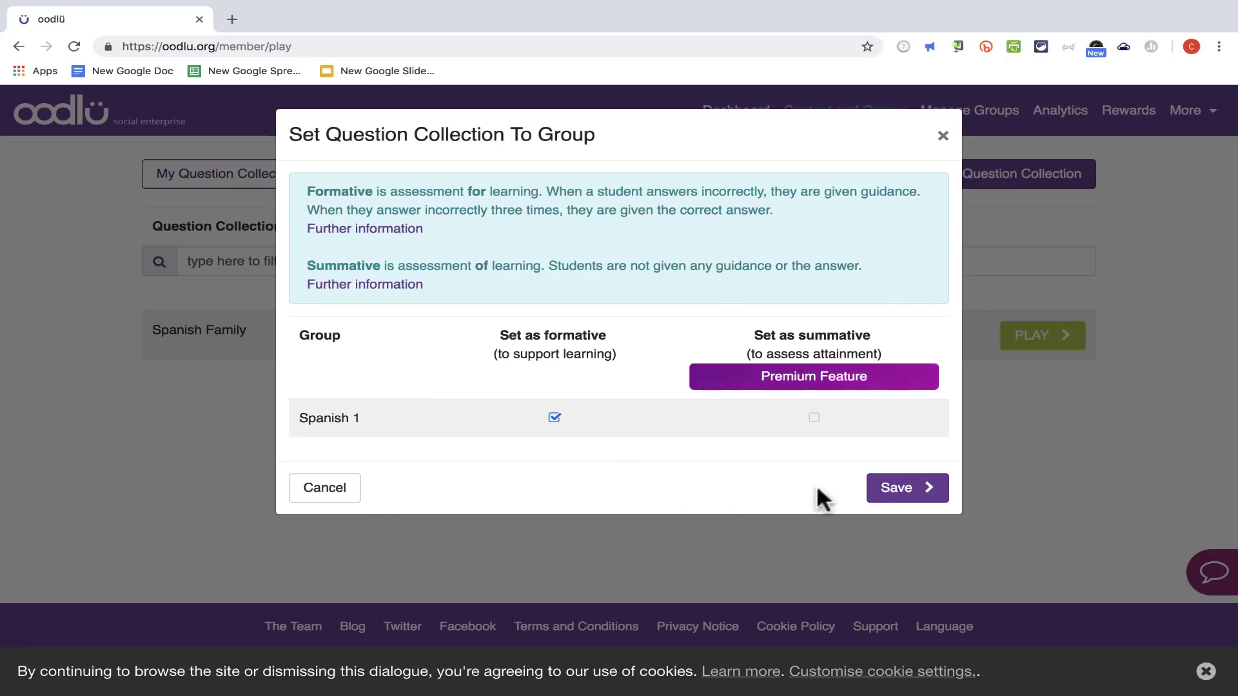
click(973, 105)
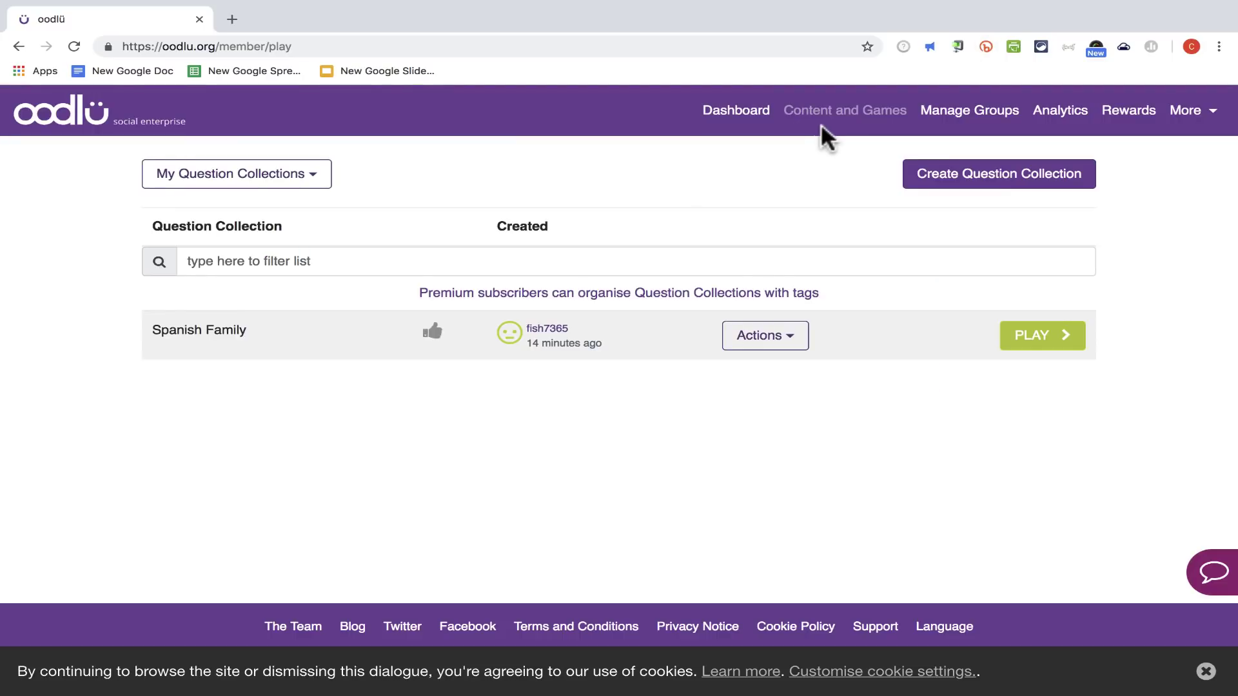
Glance at the Analytics and Rewards pages, then return to Content and Games.
click(1058, 116)
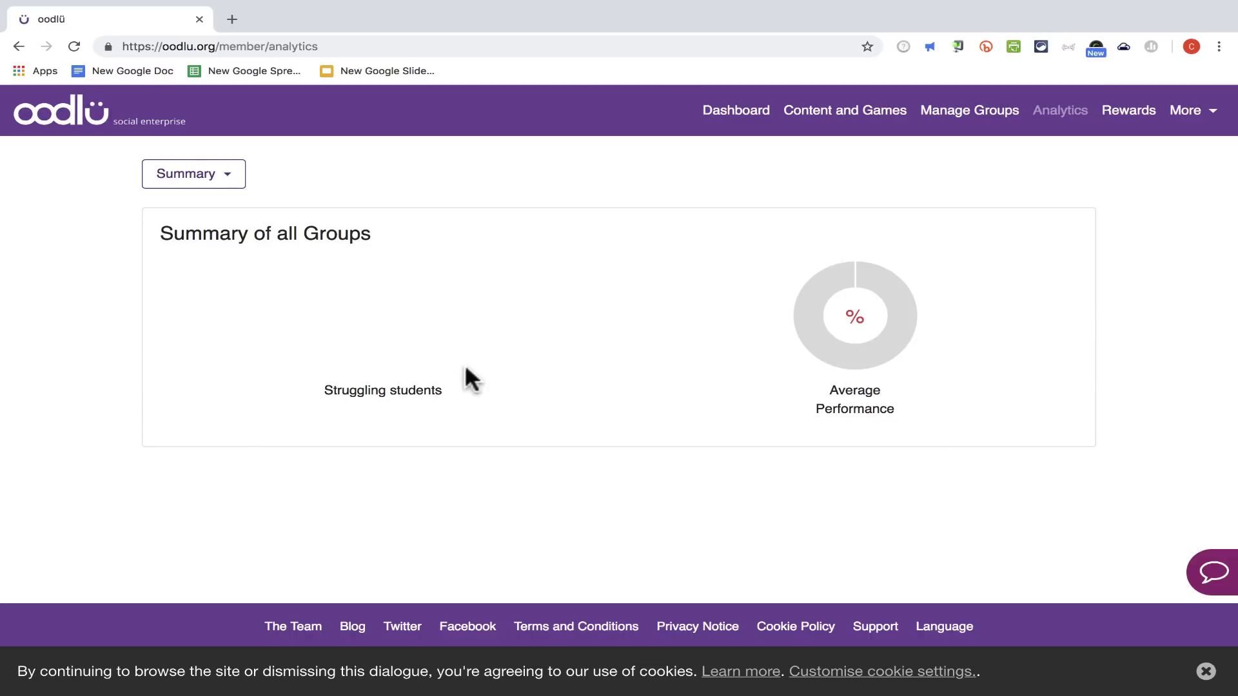
click(1137, 113)
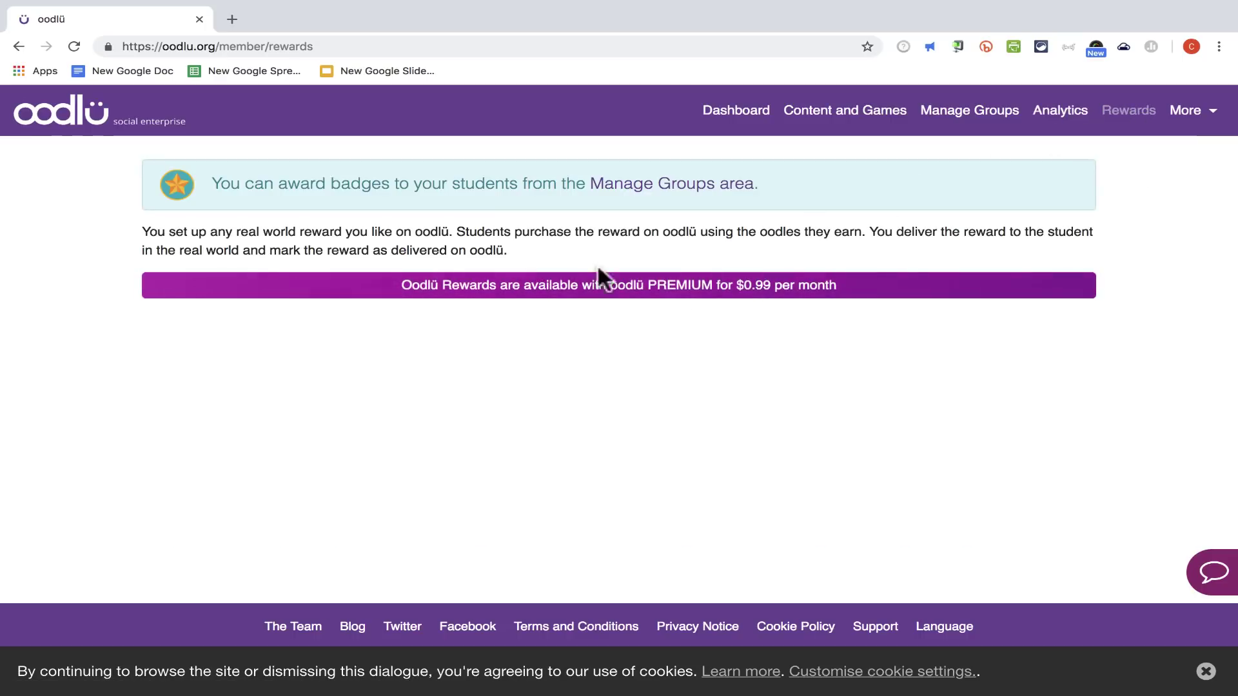
click(879, 118)
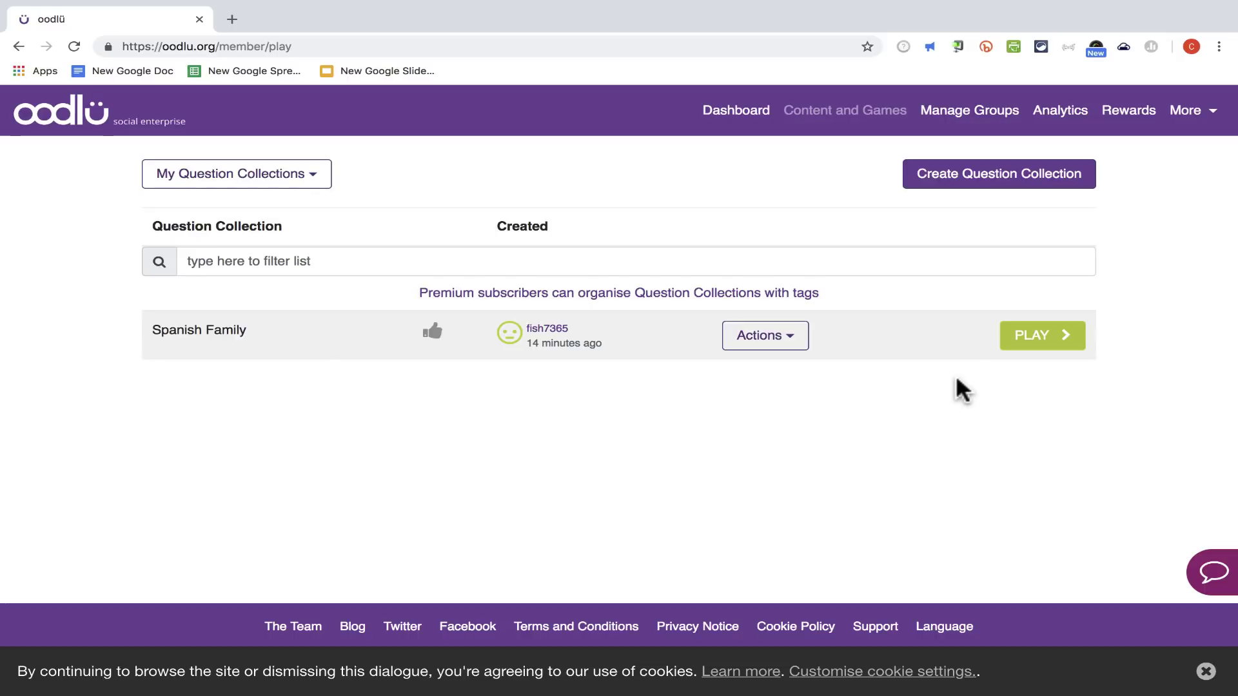
Open PLAY for Spanish Family and scroll to the Individual games grid.
click(1040, 336)
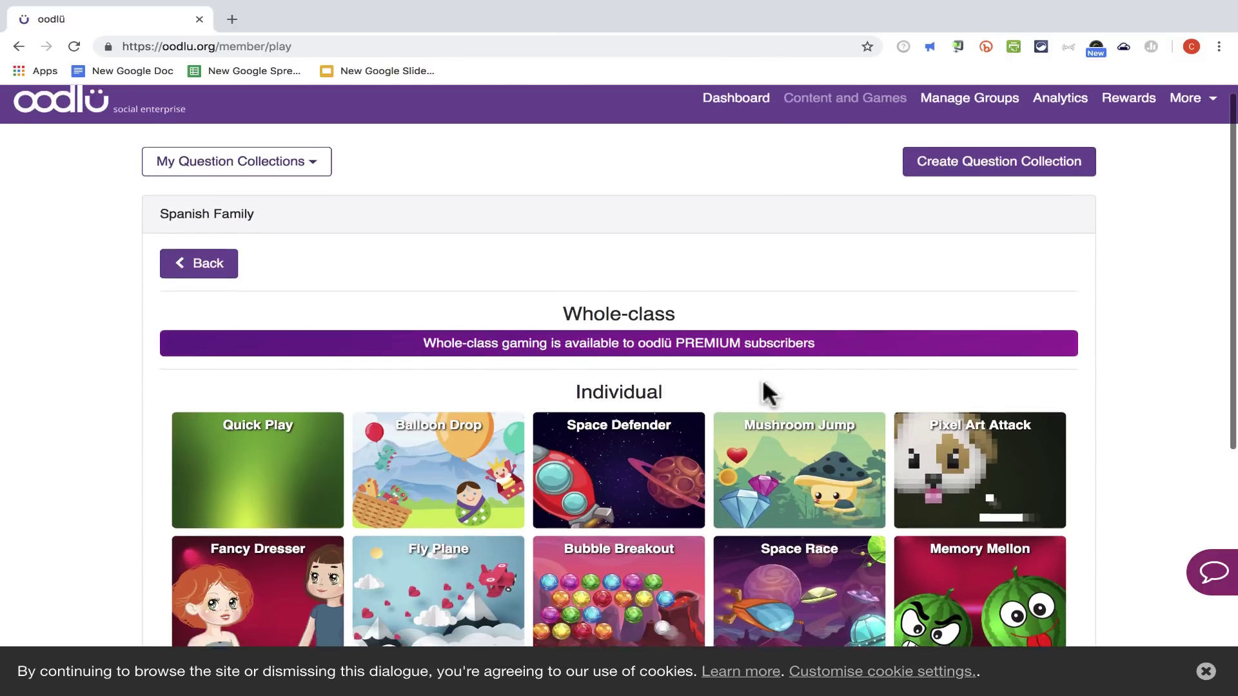
scroll(768, 348, down, 3)
drag(600, 218, 663, 216)
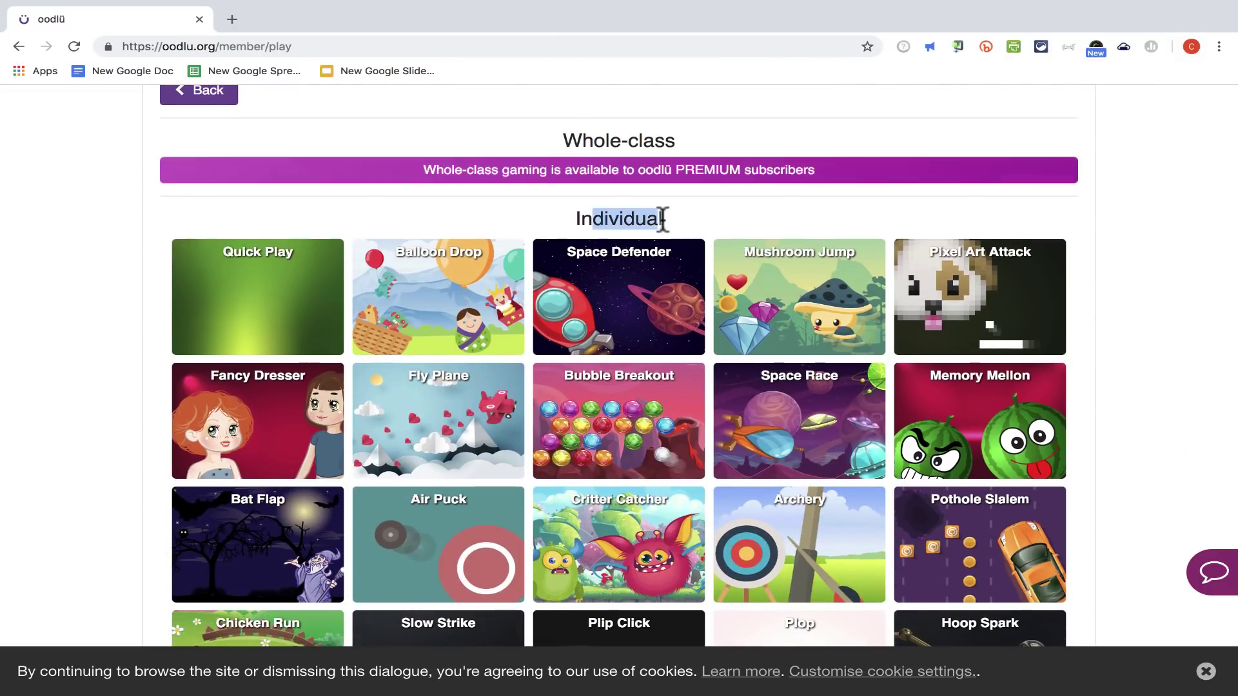
drag(582, 141, 702, 142)
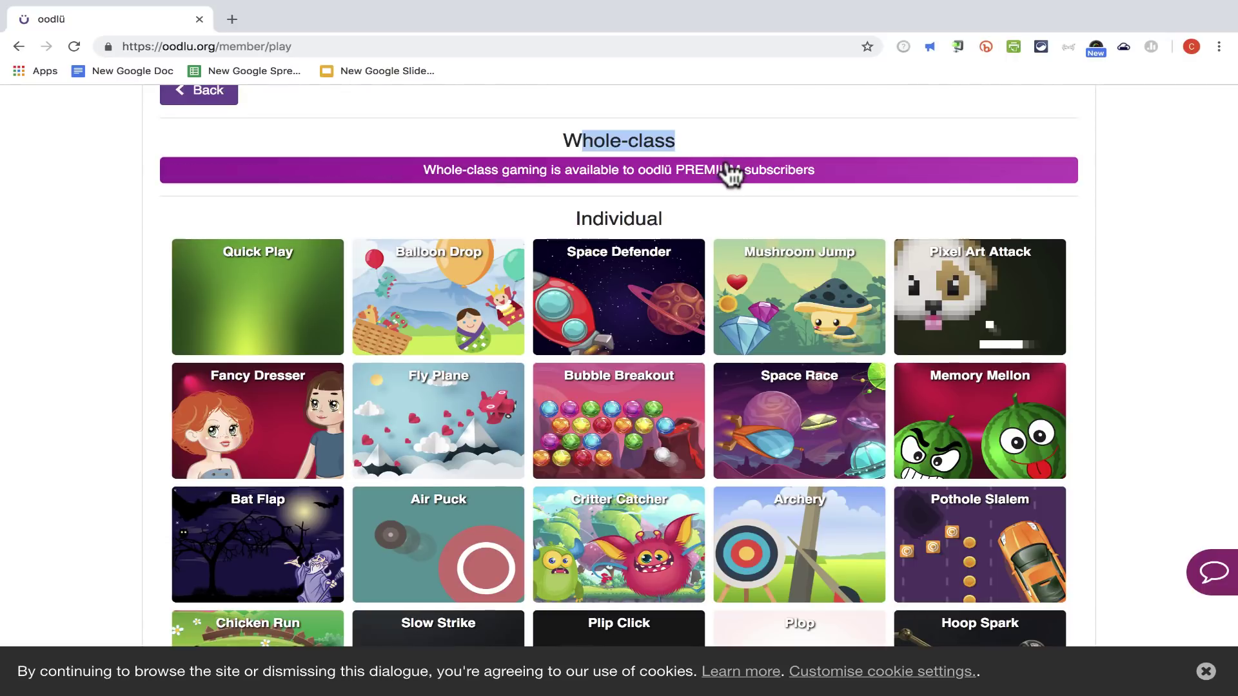
scroll(860, 389, down, 3)
scroll(864, 405, up, 3)
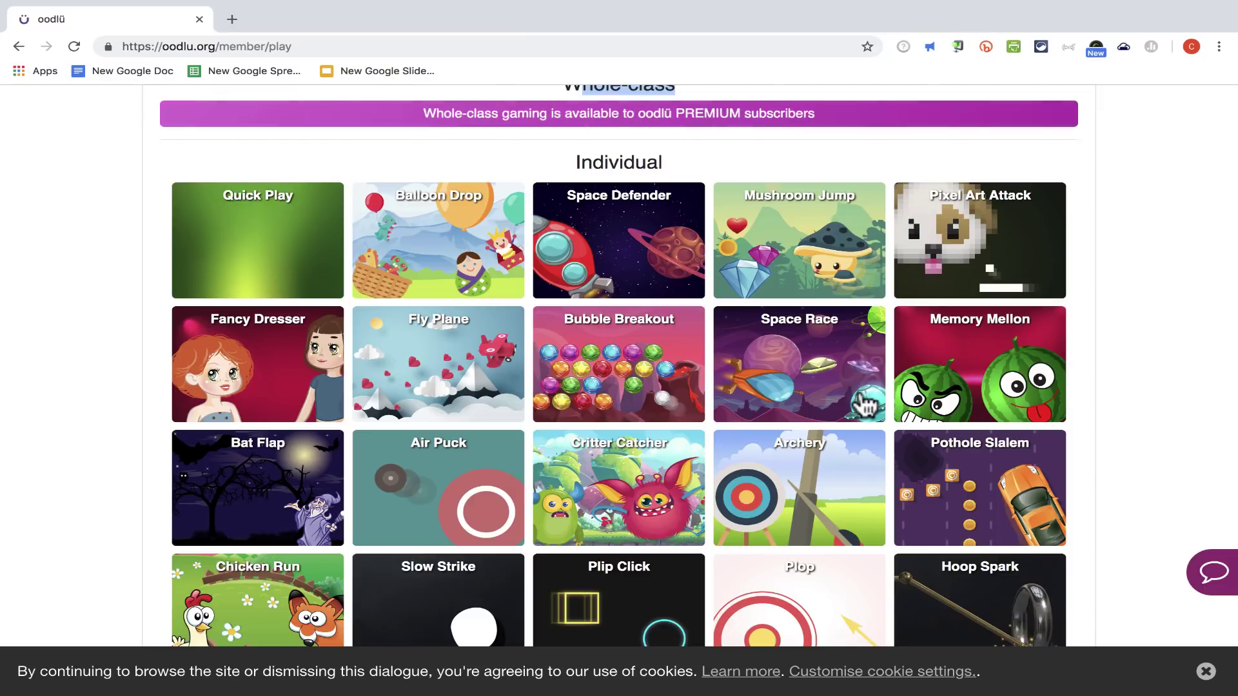
scroll(864, 405, down, 1)
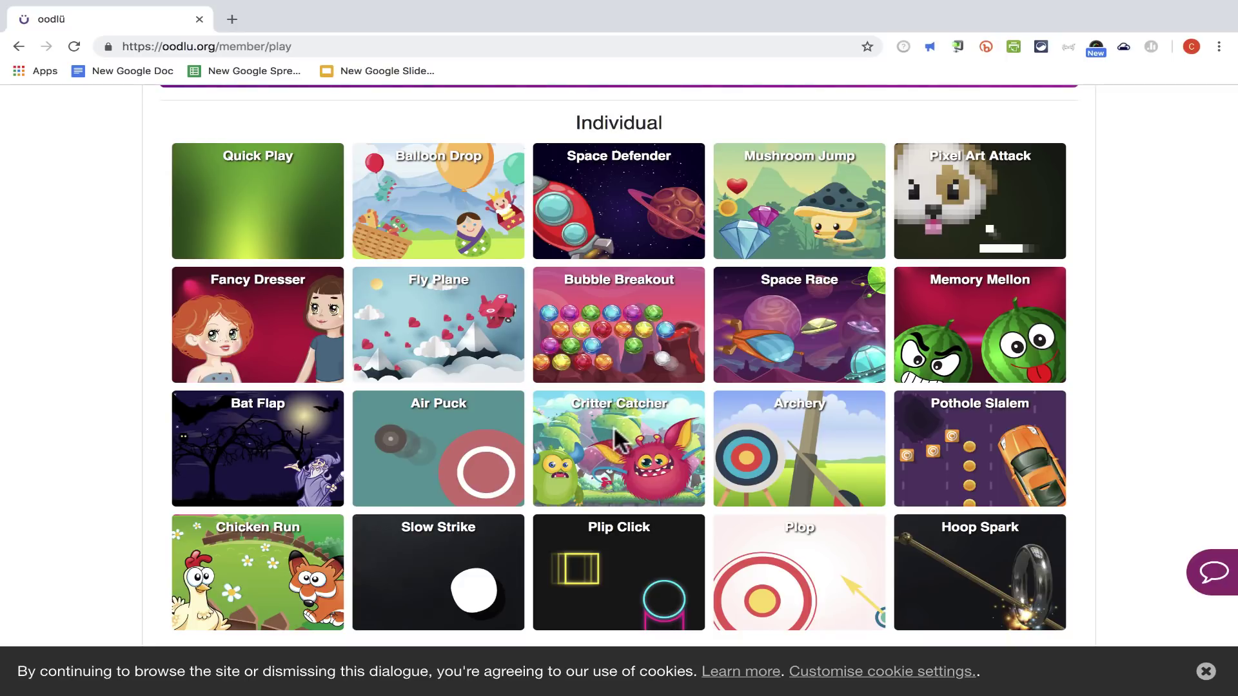
Start Critter Catcher and answer the first question with 'Tengo una familia grande.'.
click(614, 428)
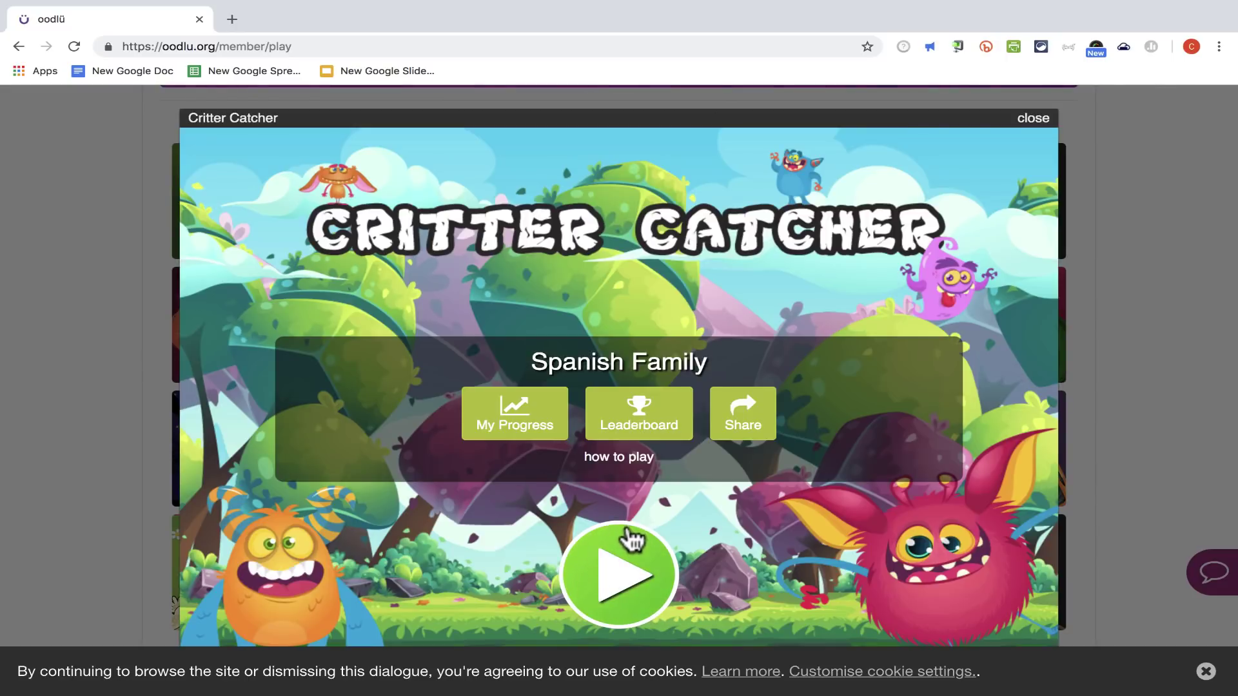
click(622, 566)
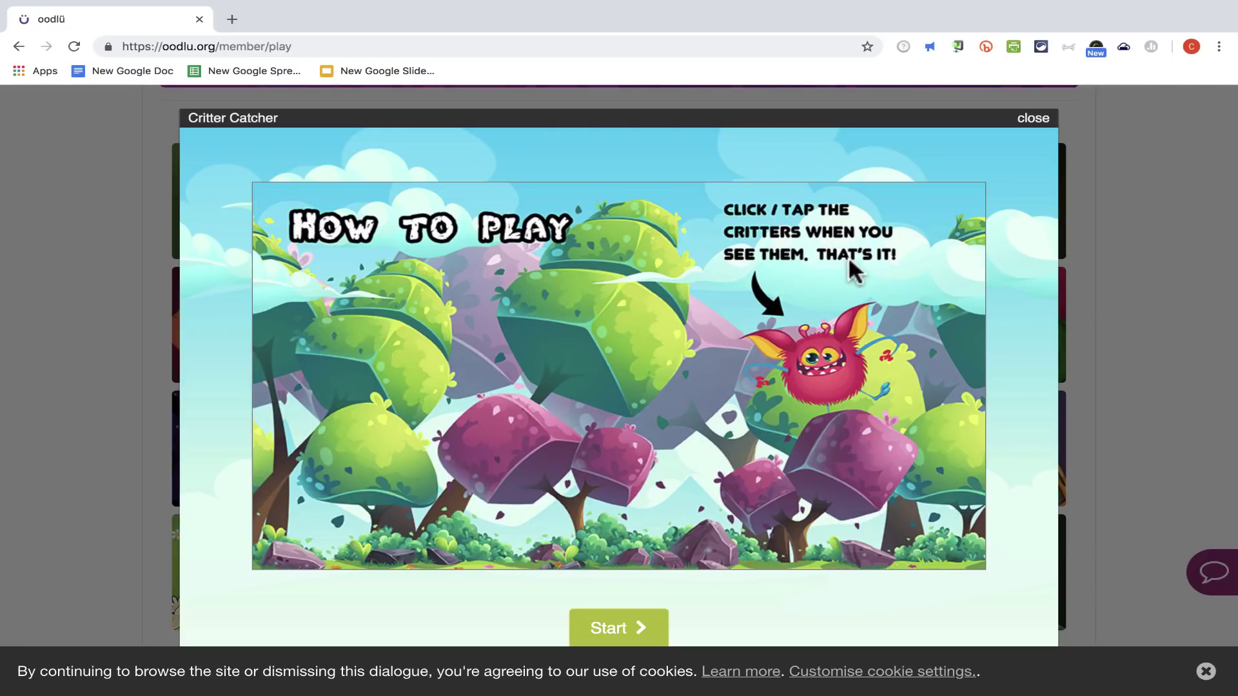
click(639, 630)
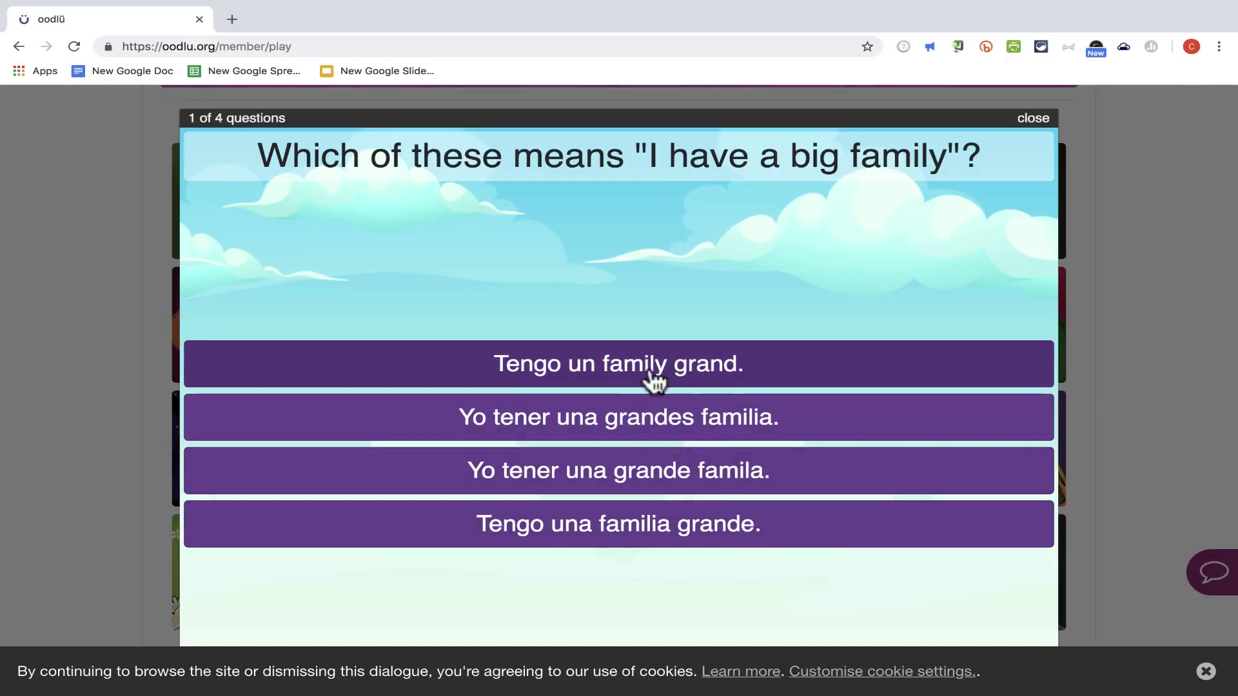
click(643, 537)
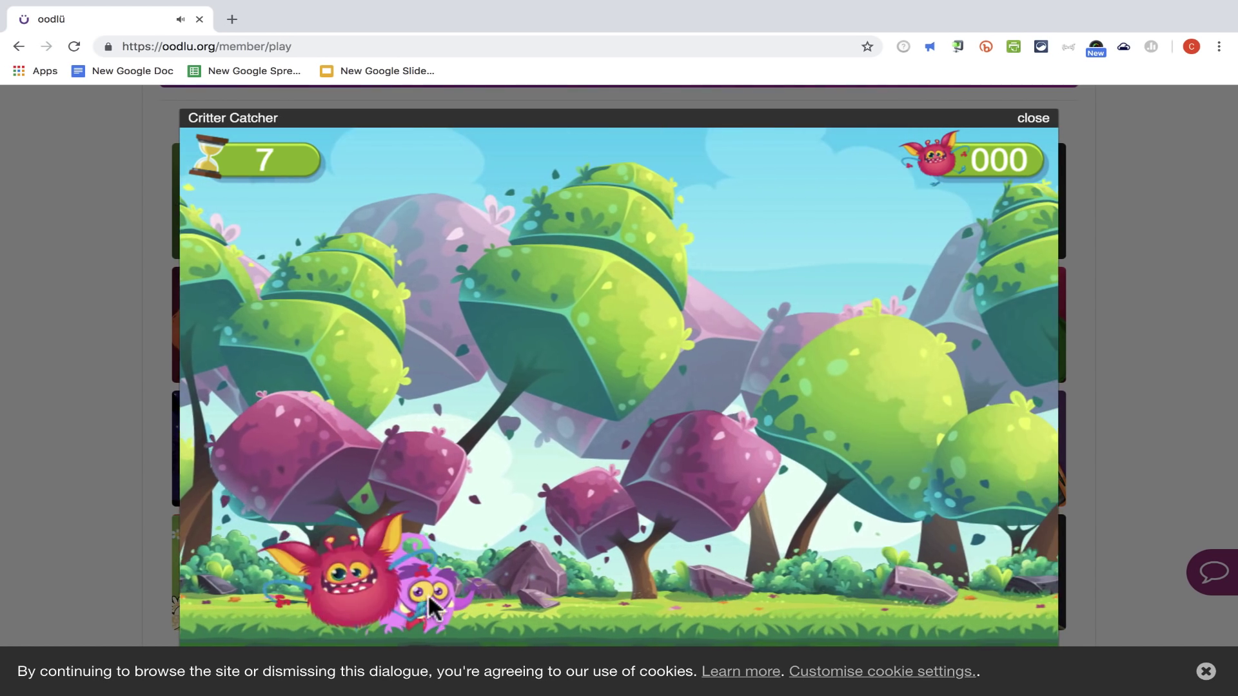
Catch five critters to raise the score, lowering the computer's volume.
click(428, 593)
click(252, 584)
click(451, 596)
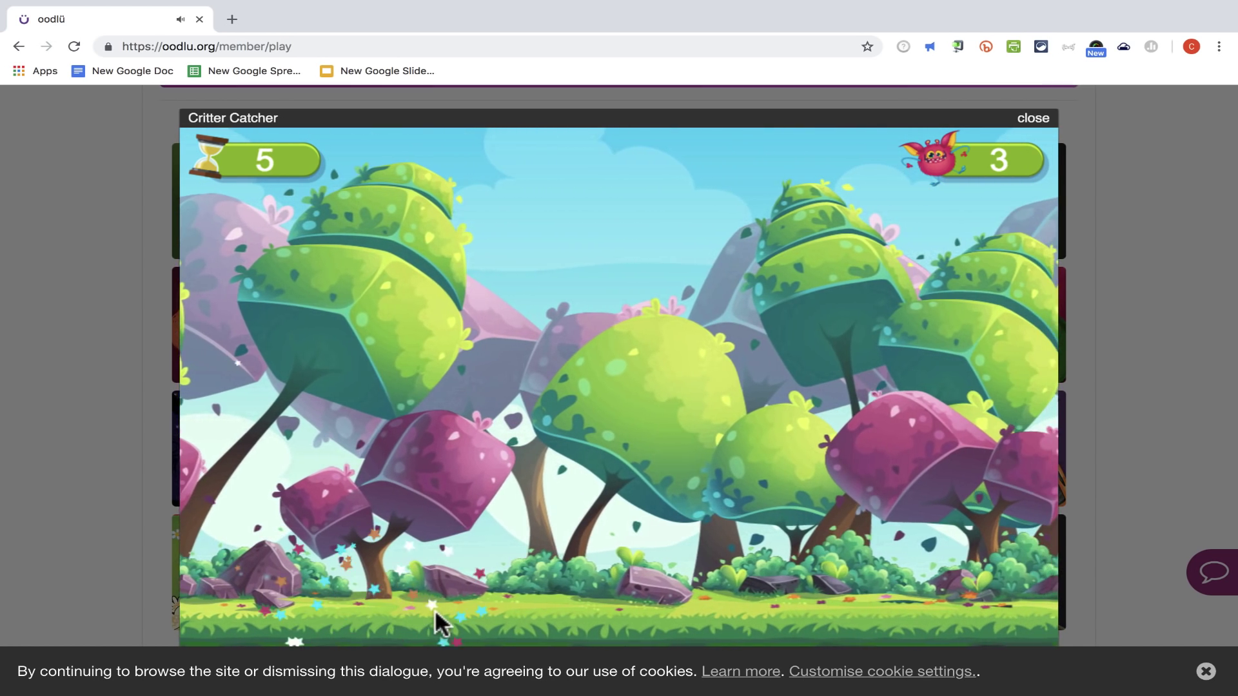
key(XF86AudioLowerVolume)
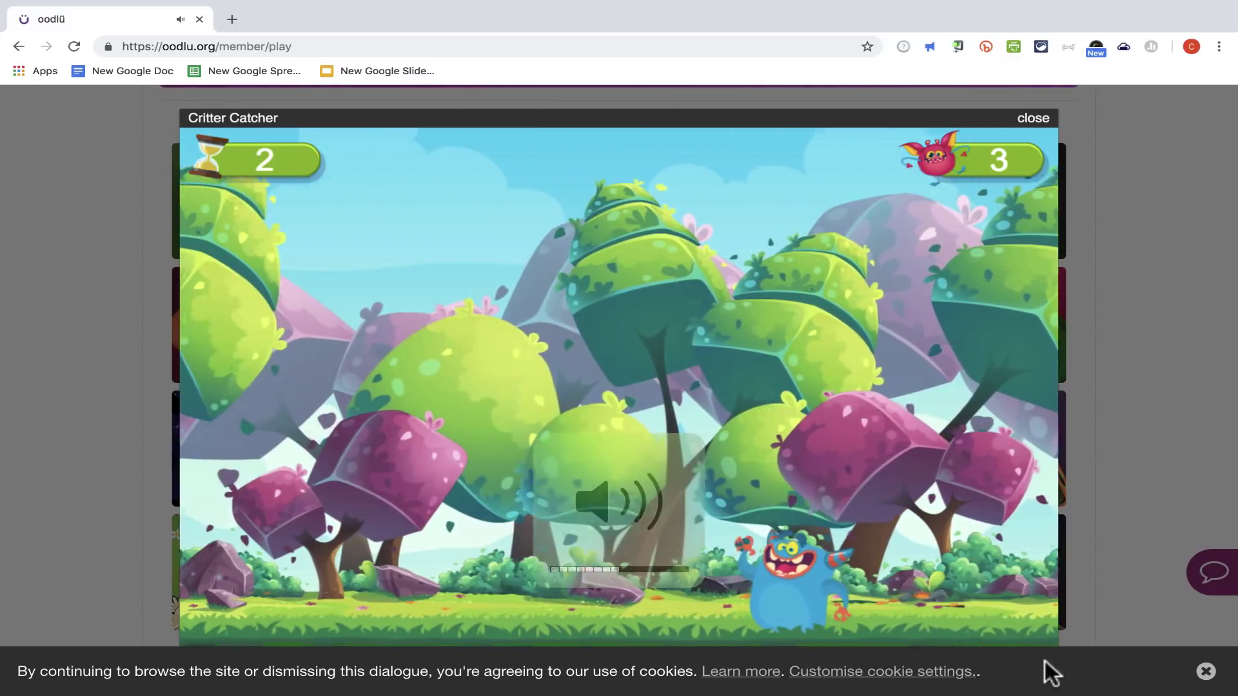
click(935, 590)
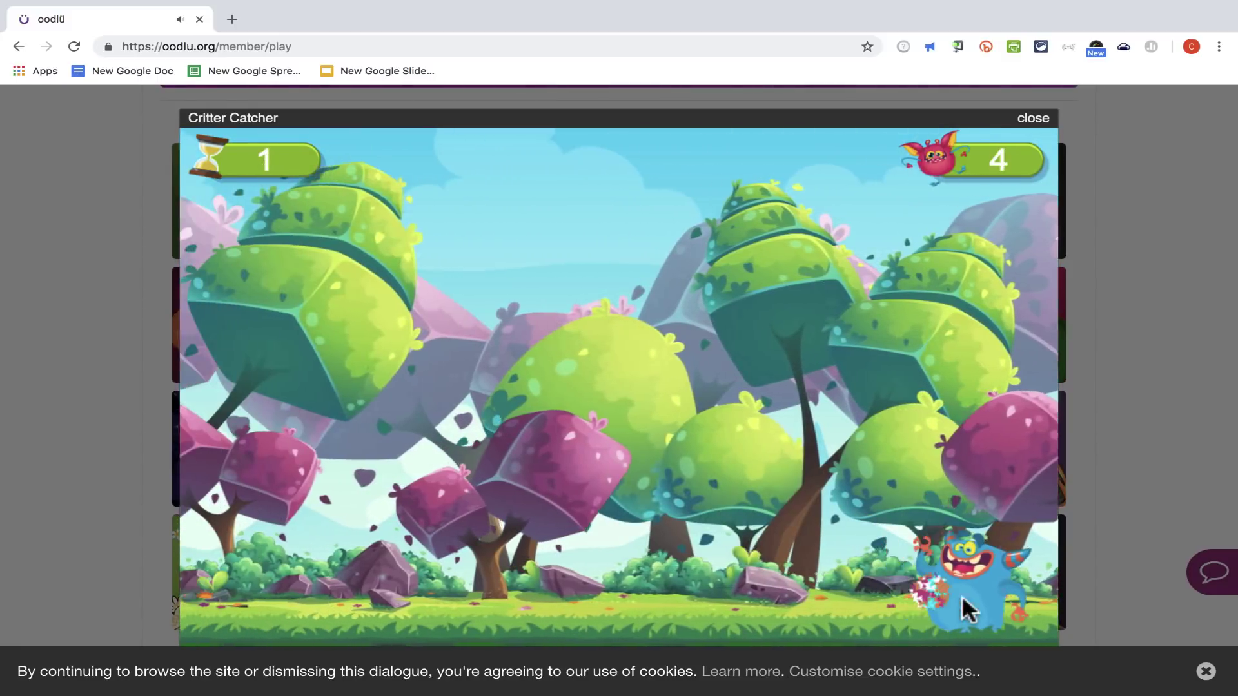
click(1004, 591)
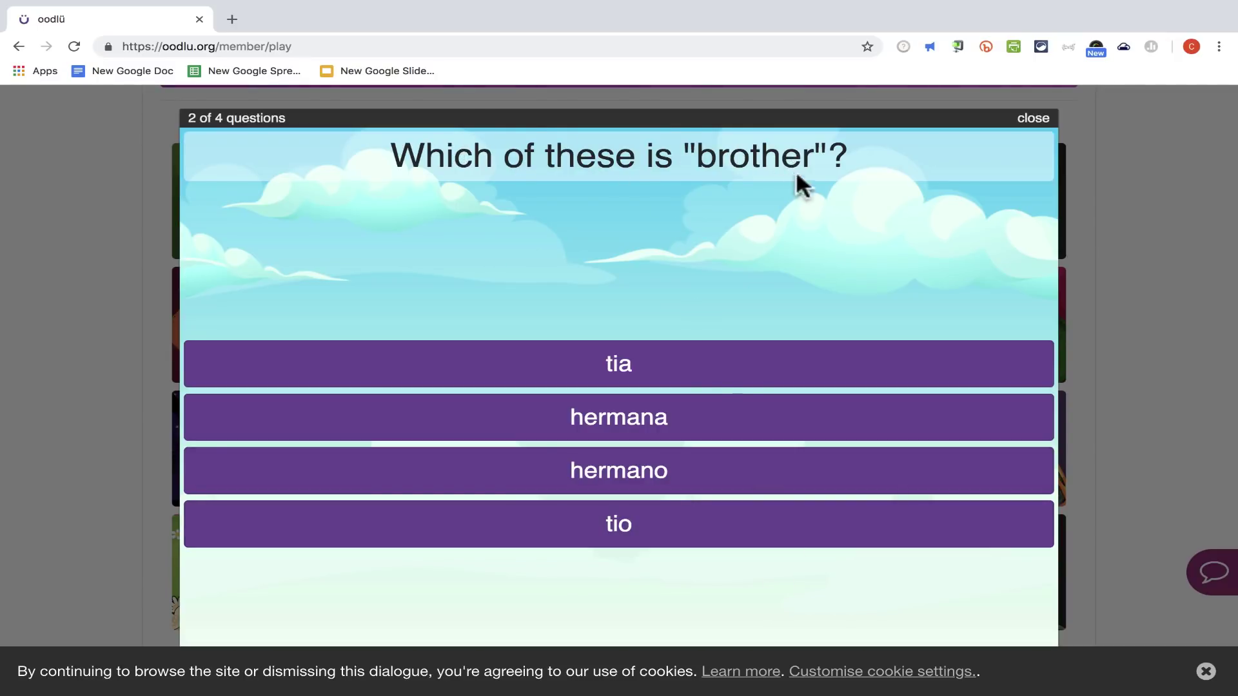
Answer 'hermano' for brother, catch six more critters, then quit to the games grid.
click(638, 478)
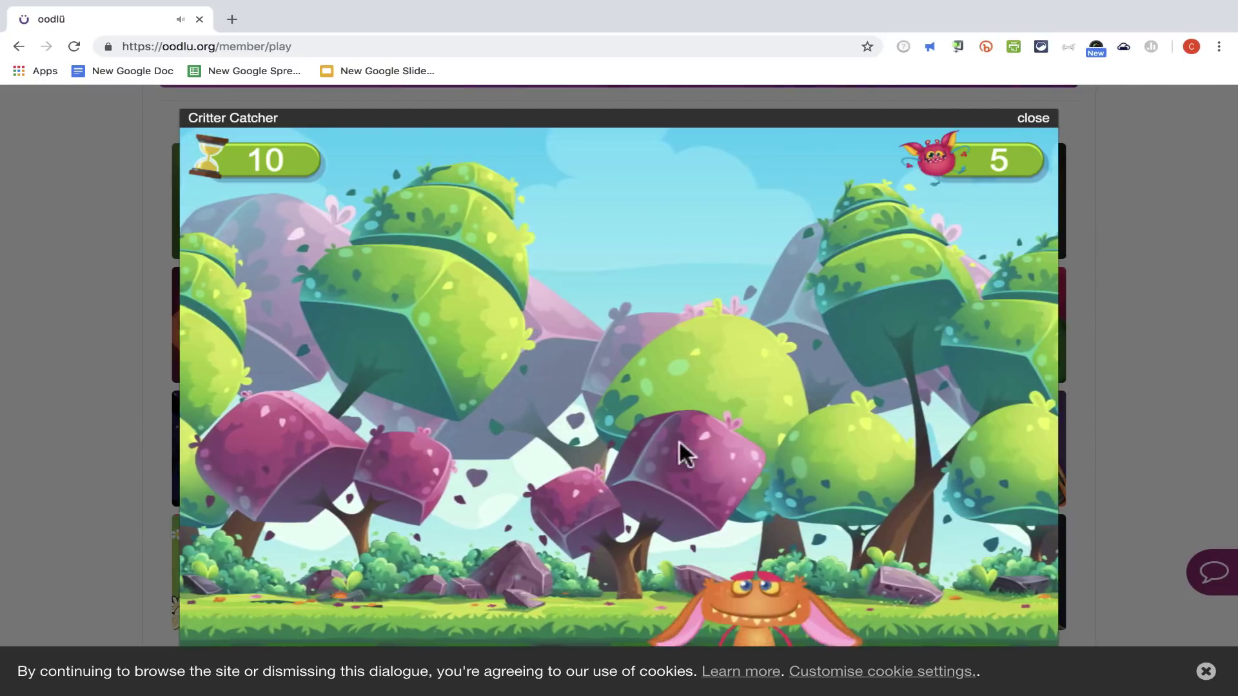
click(729, 602)
click(234, 583)
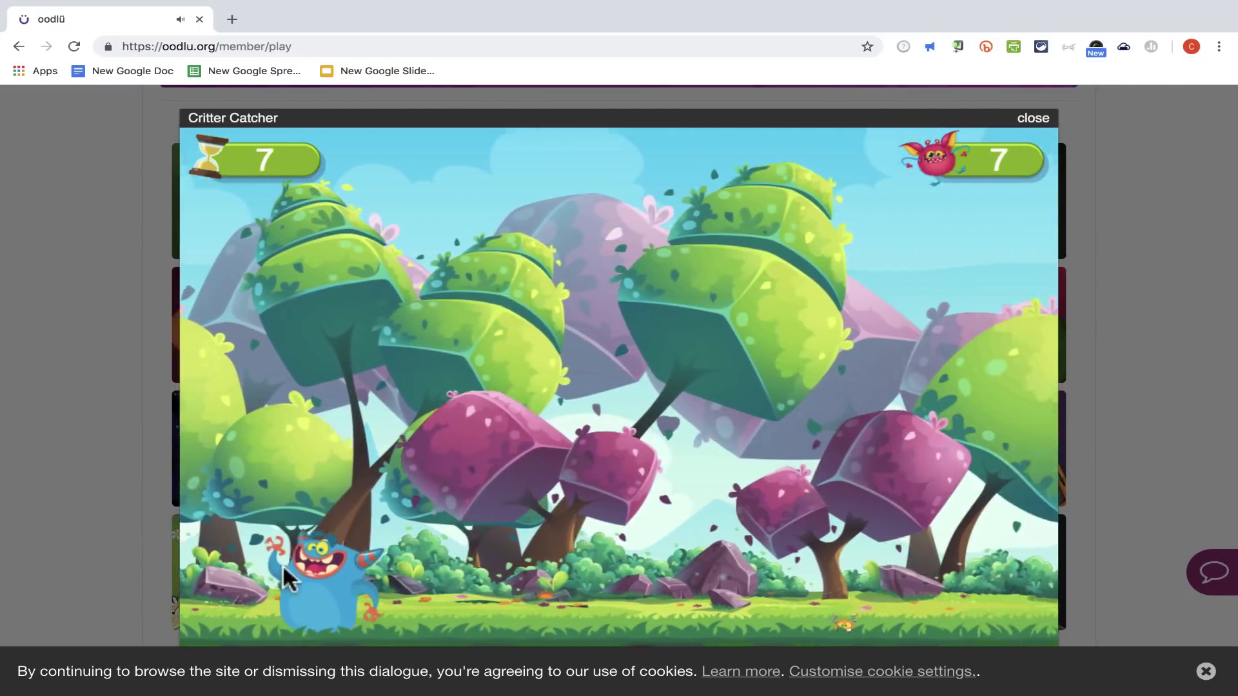
click(310, 566)
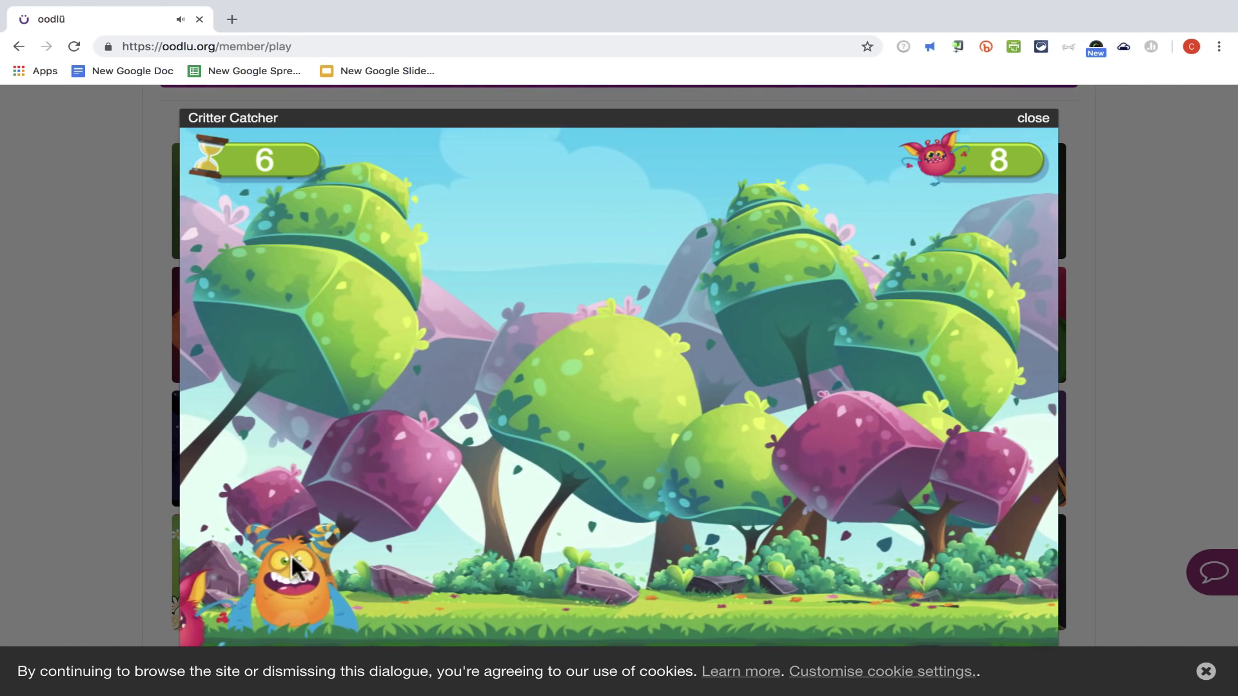
click(293, 560)
click(698, 554)
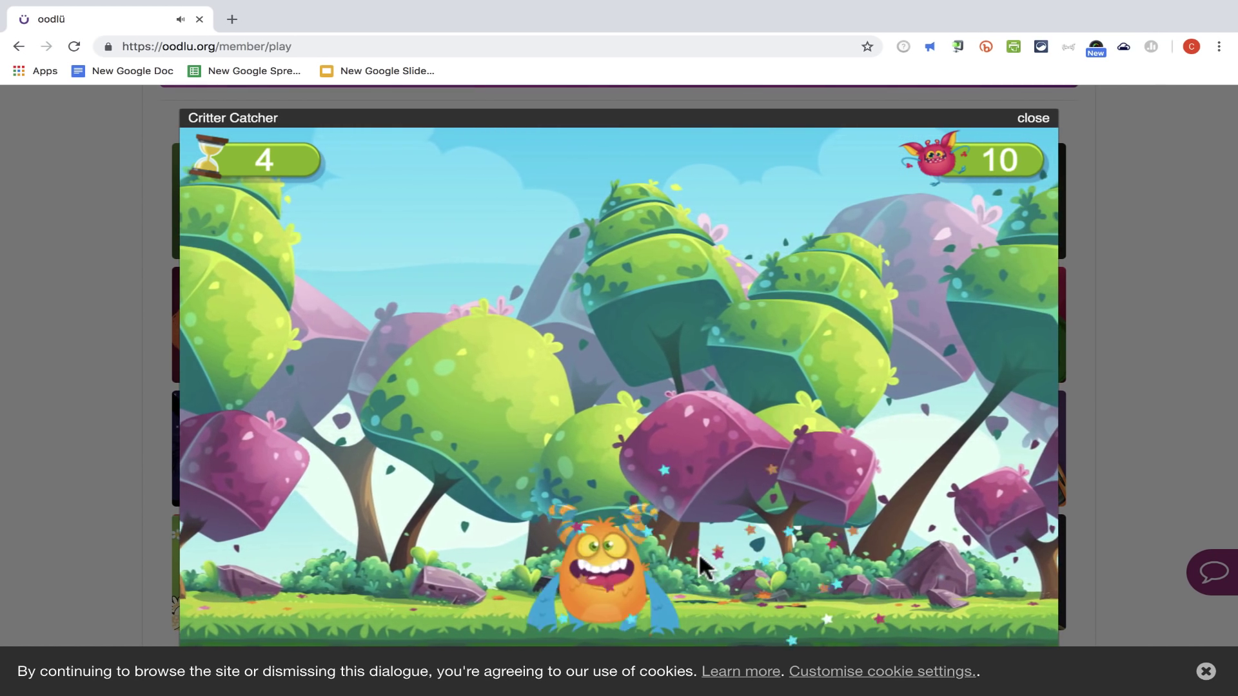
click(641, 558)
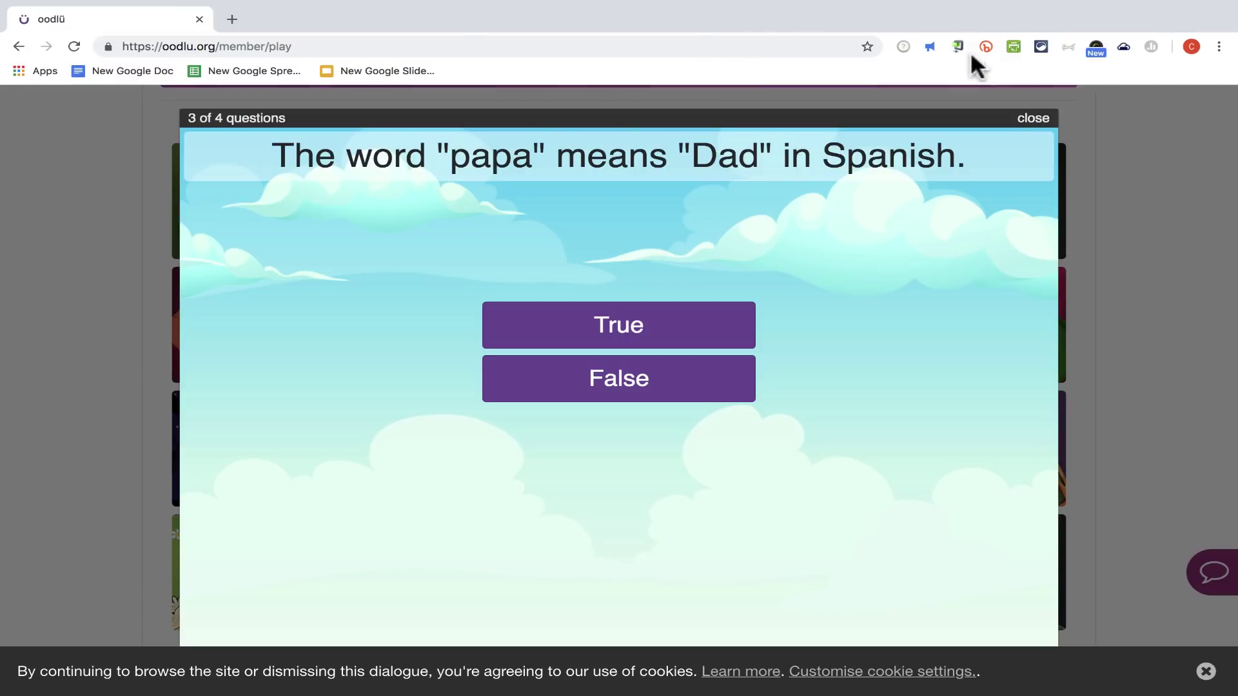
click(1033, 119)
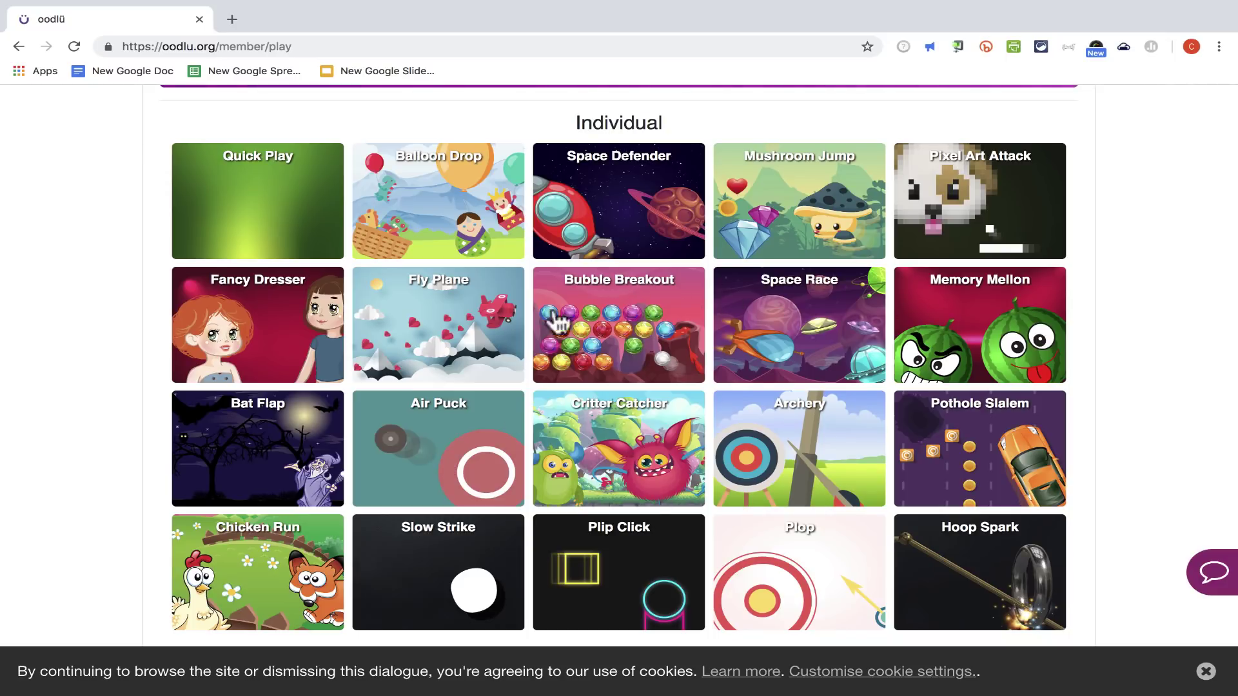
Play Air Puck, answering 'Tengo una familia grande.' and 'hermano' for brother.
click(390, 474)
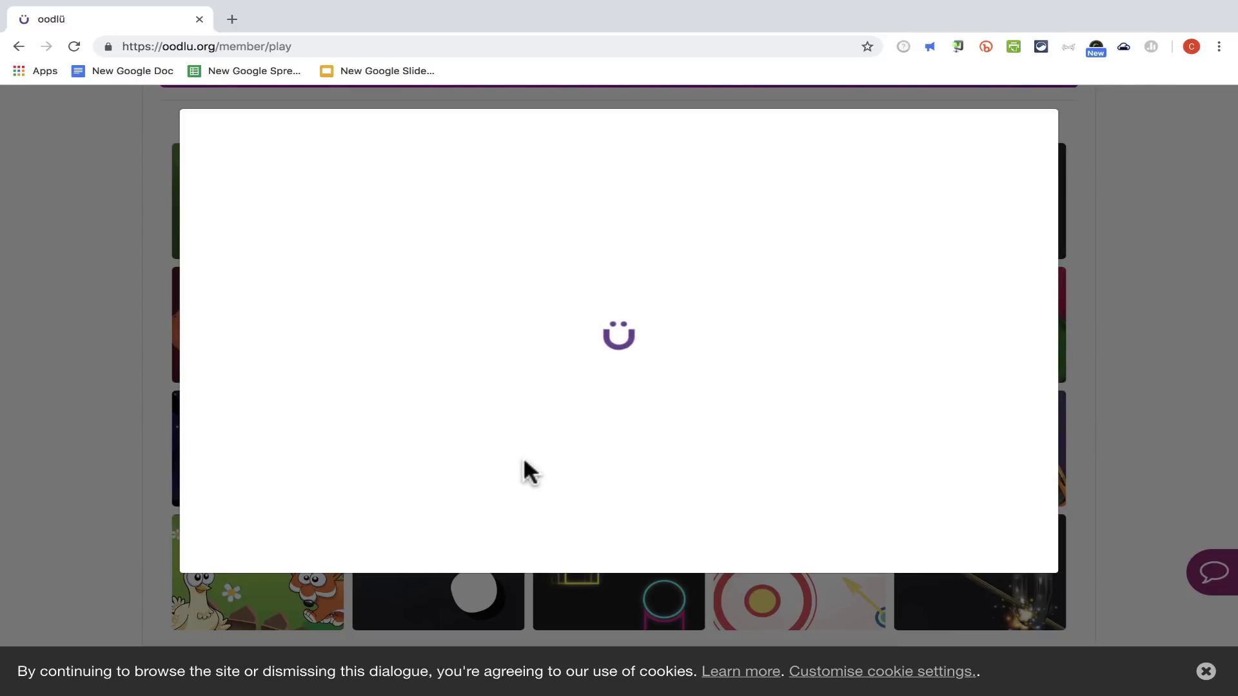
click(635, 590)
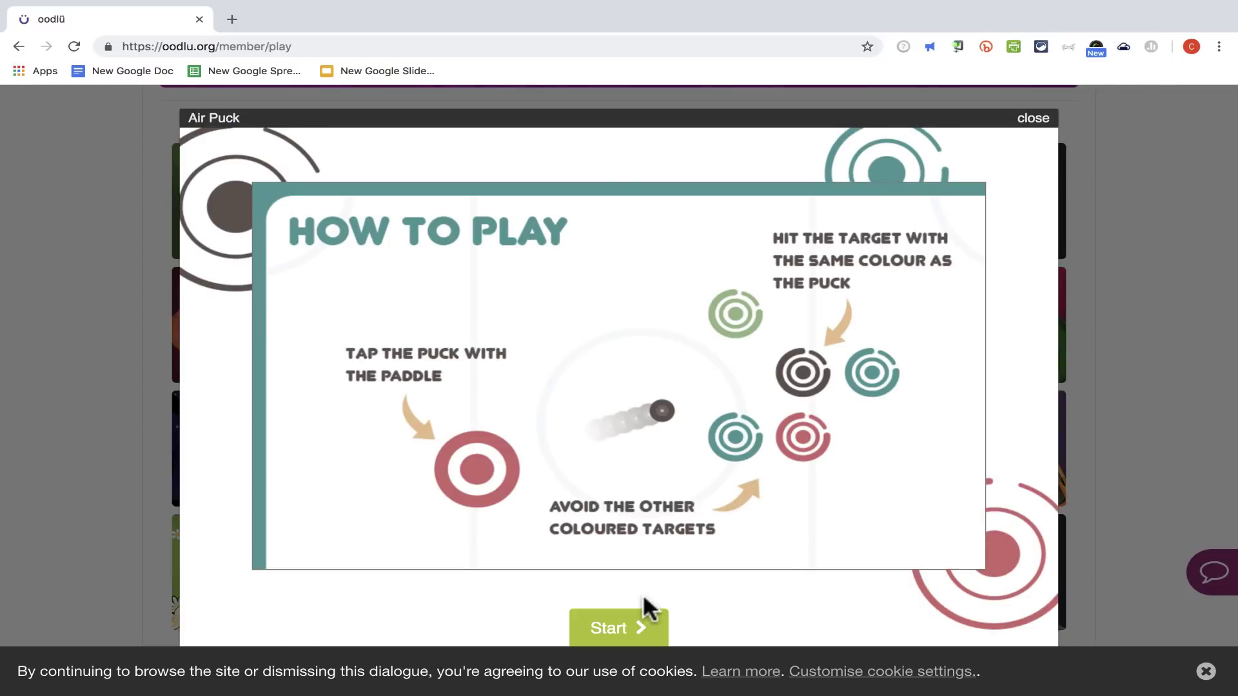
click(633, 626)
click(632, 485)
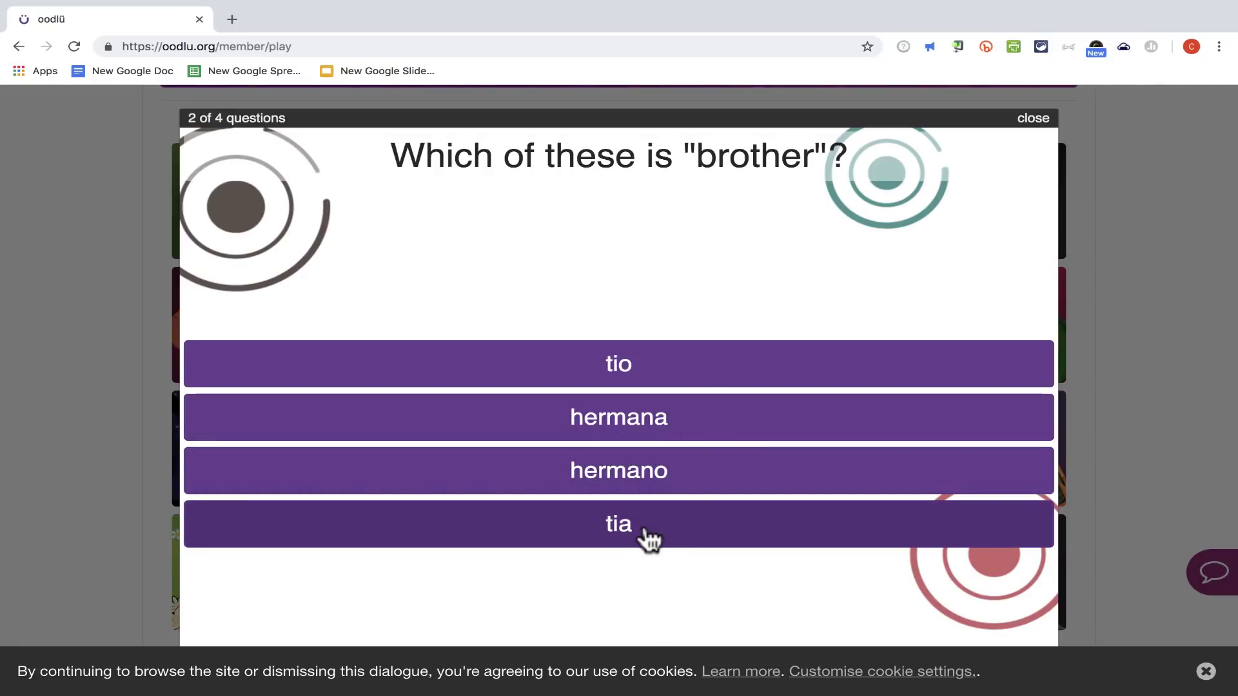
click(631, 492)
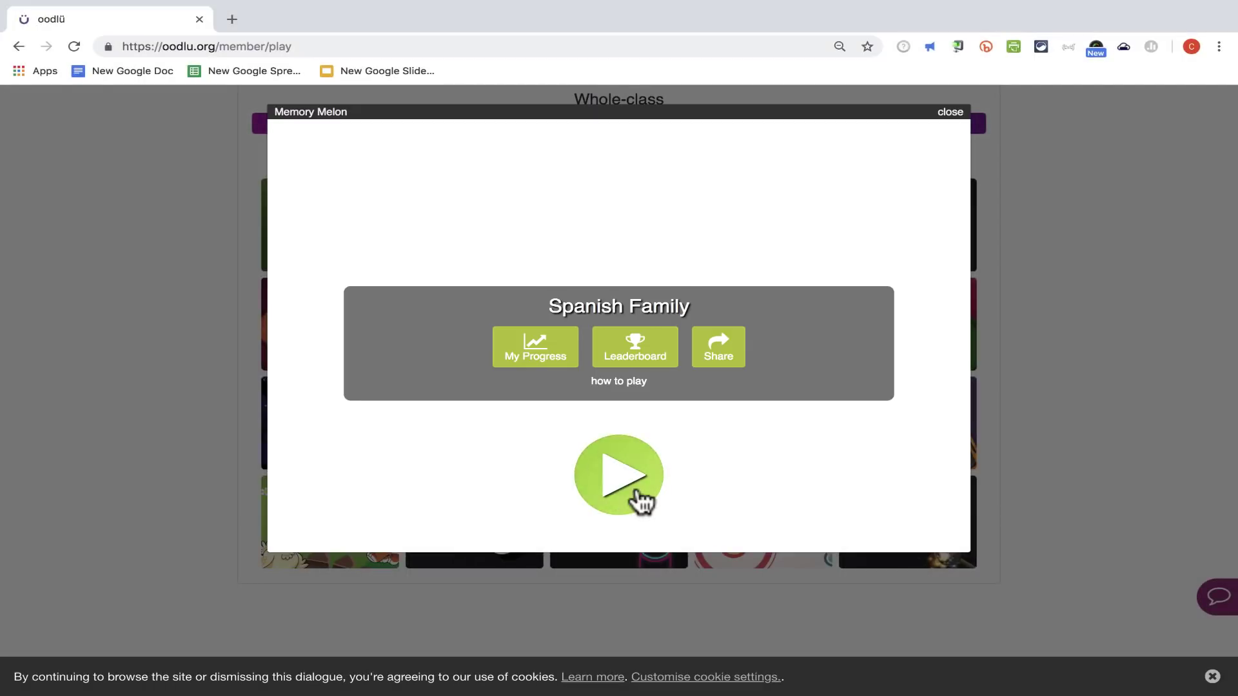
Play Memory Melon, answer 'hermano' for brother, then quit the game.
click(633, 493)
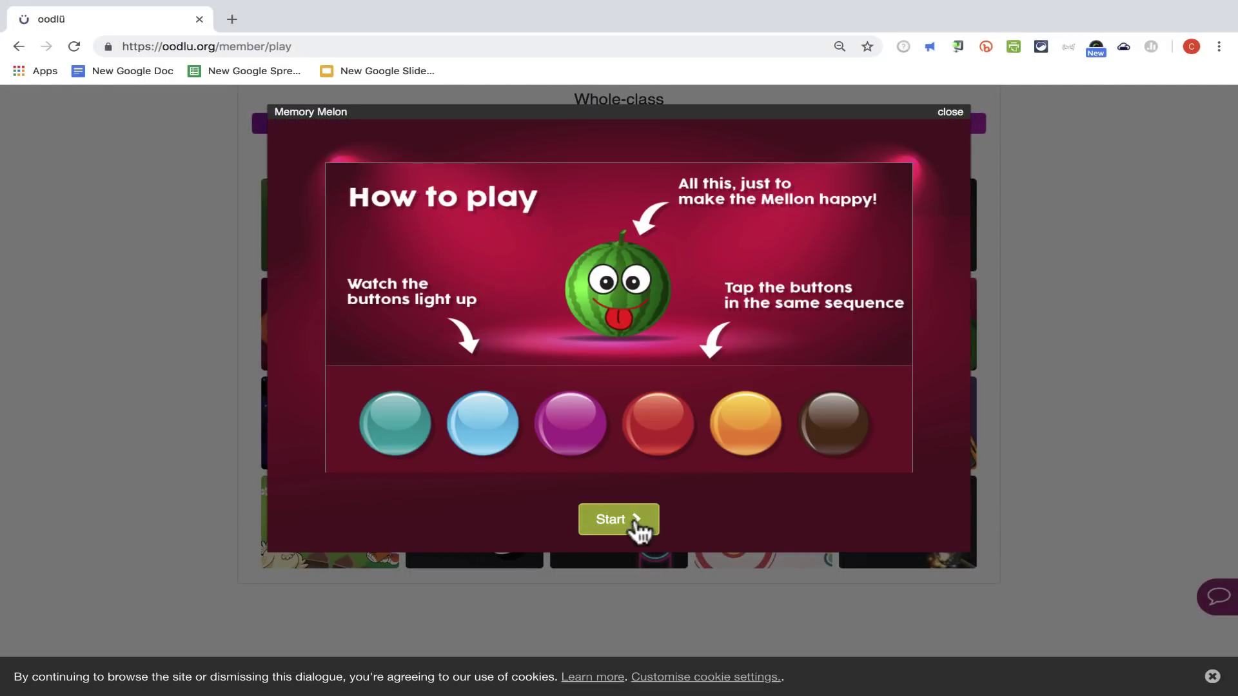
click(639, 523)
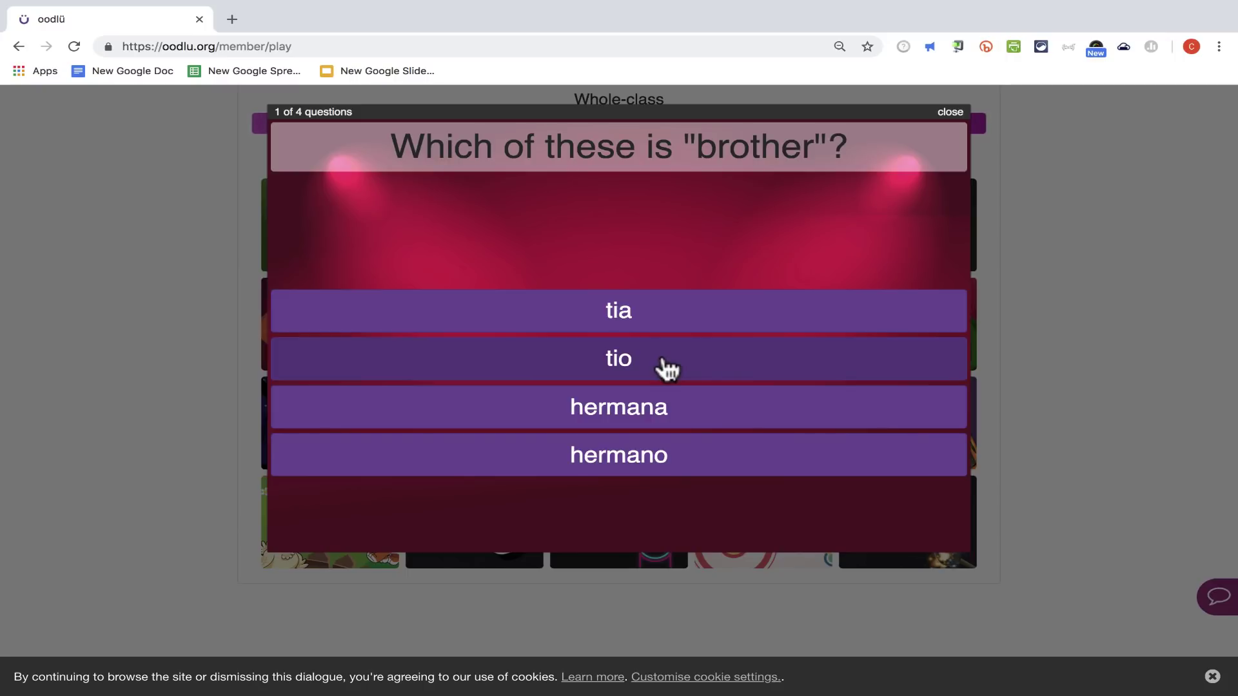
click(641, 462)
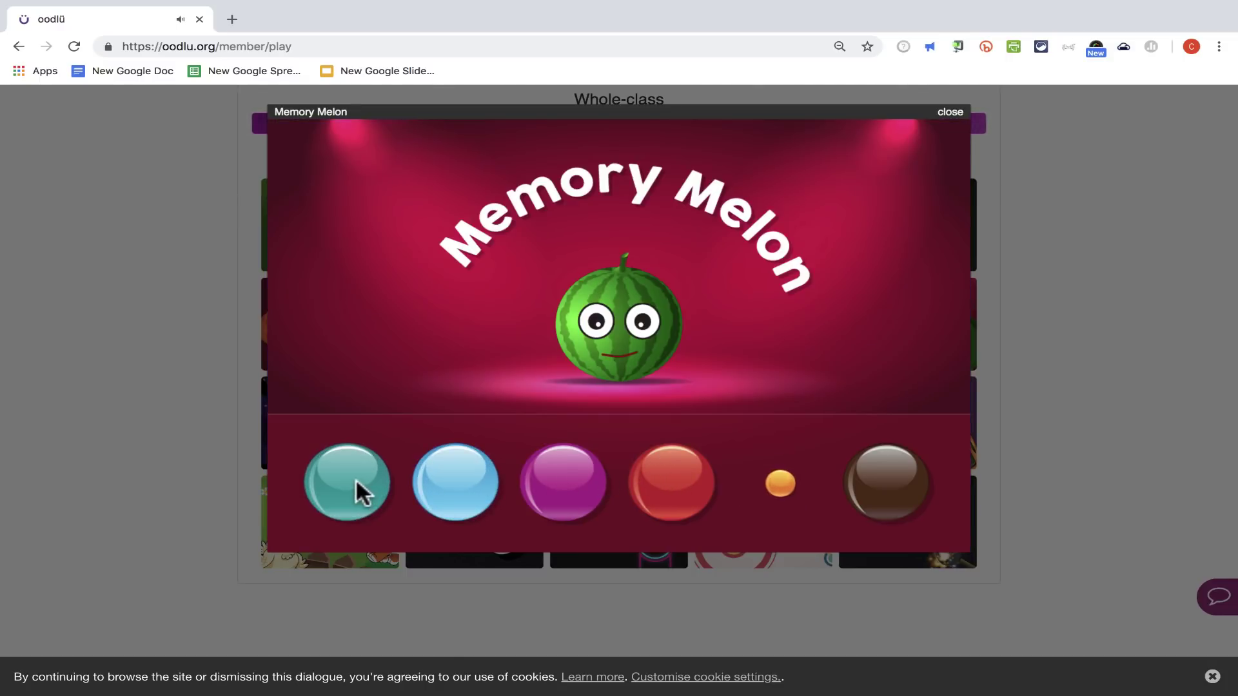
click(951, 113)
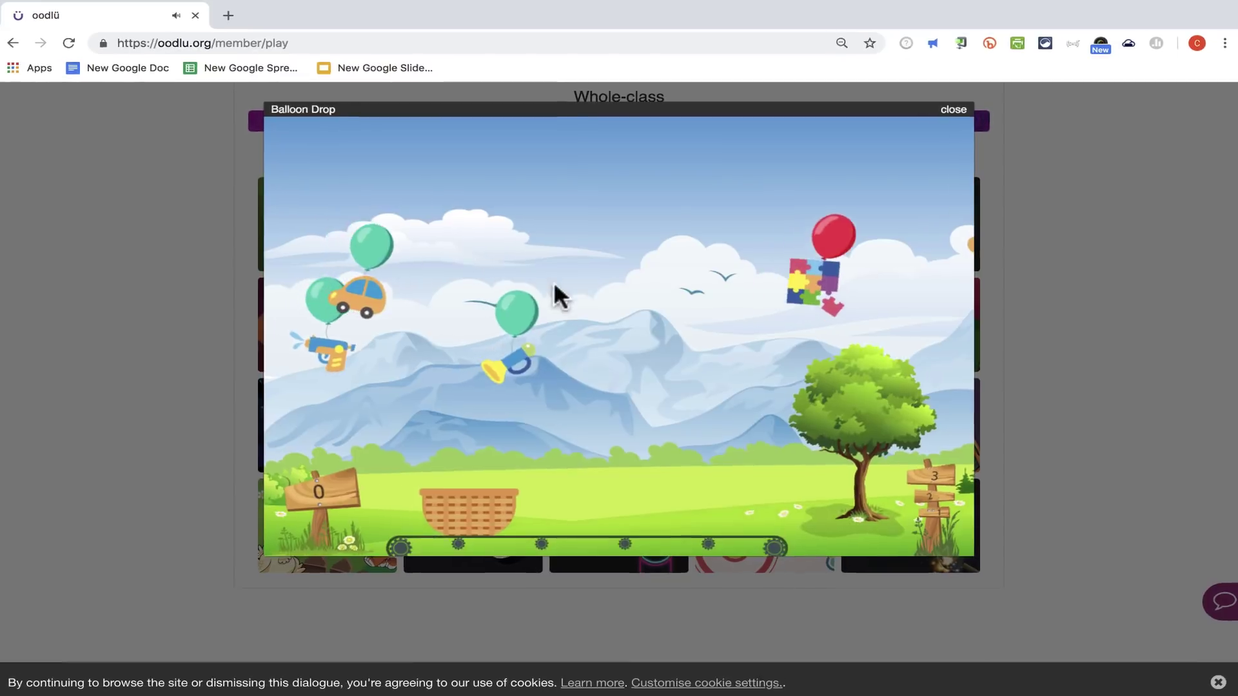